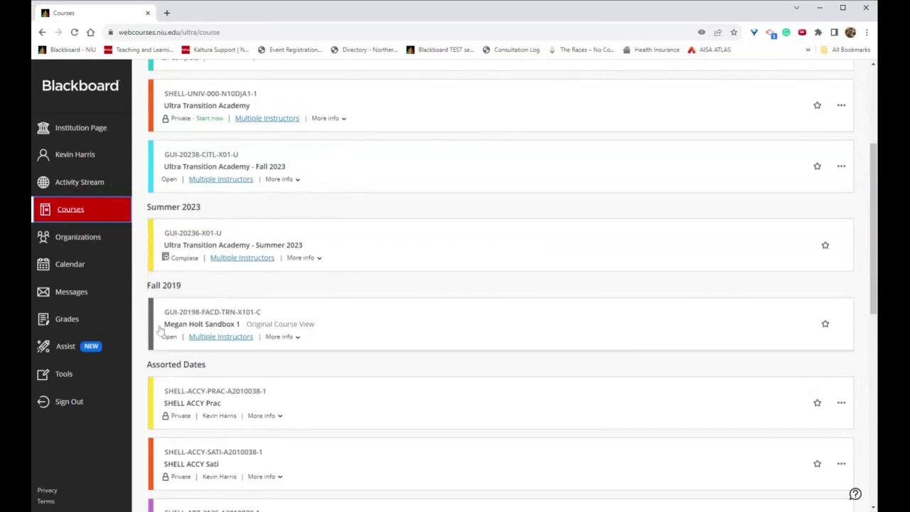
- Switch the current courses list to the grid view
{"action": "scroll", "coordinate": [151, 246], "scroll_direction": "down", "scroll_amount": 1}
{"action": "scroll", "coordinate": [153, 285], "scroll_direction": "up", "scroll_amount": 2}
{"action": "scroll", "coordinate": [162, 330], "scroll_direction": "up", "scroll_amount": 2}
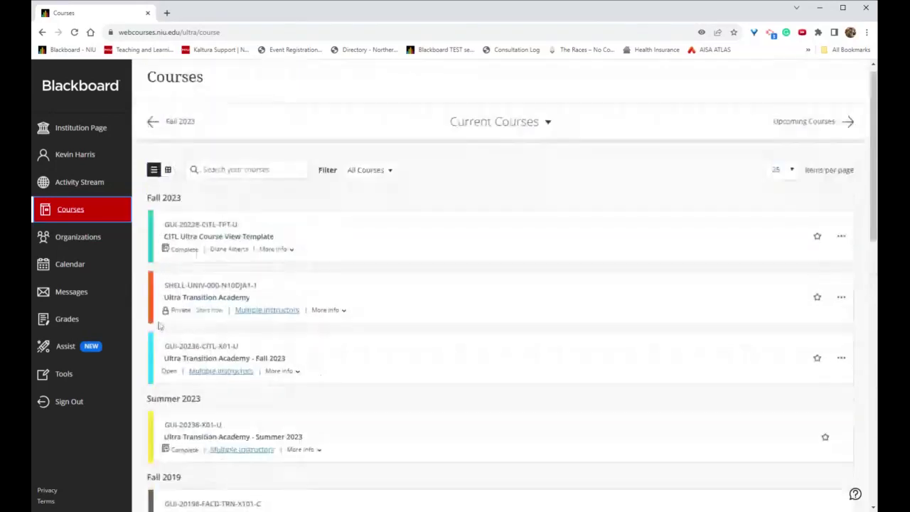
{"action": "left_click", "coordinate": [168, 180]}
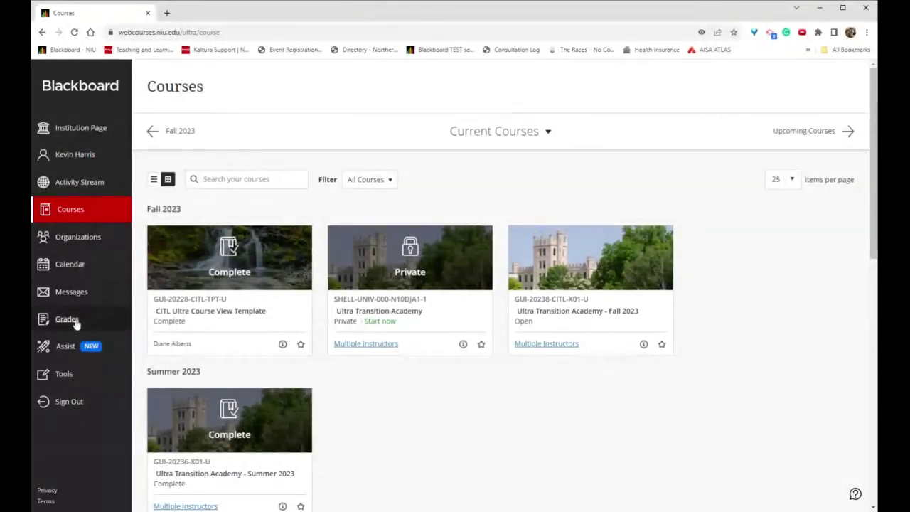
- Open the My Shells list in Blackboard Faculty Tools
{"action": "left_click", "coordinate": [64, 374]}
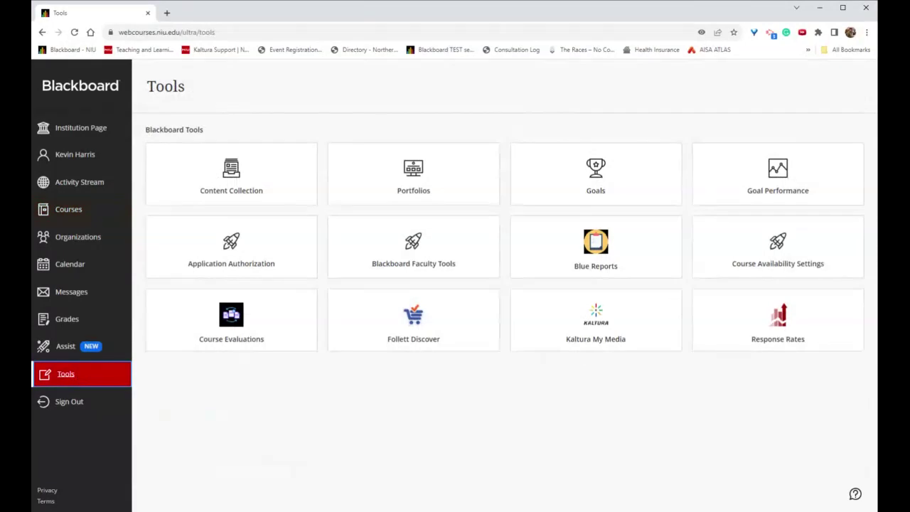
{"action": "left_click", "coordinate": [419, 268]}
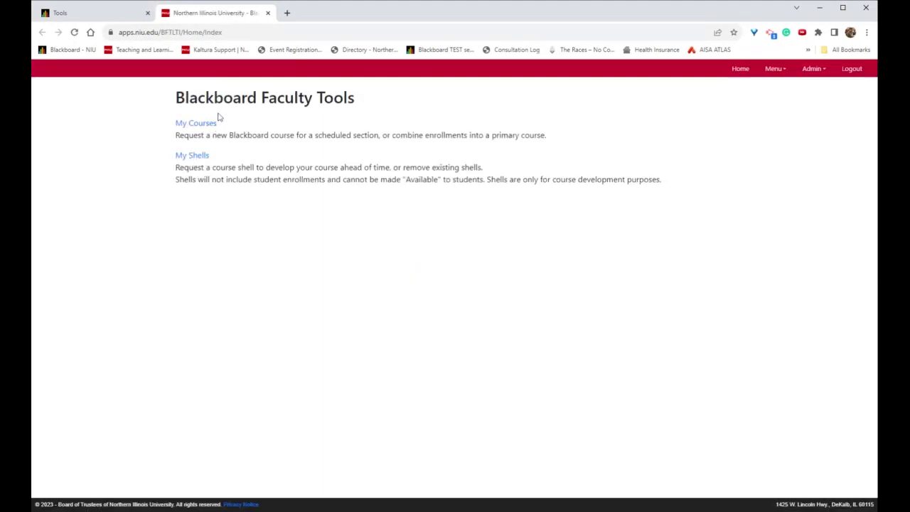
{"action": "left_click", "coordinate": [194, 156]}
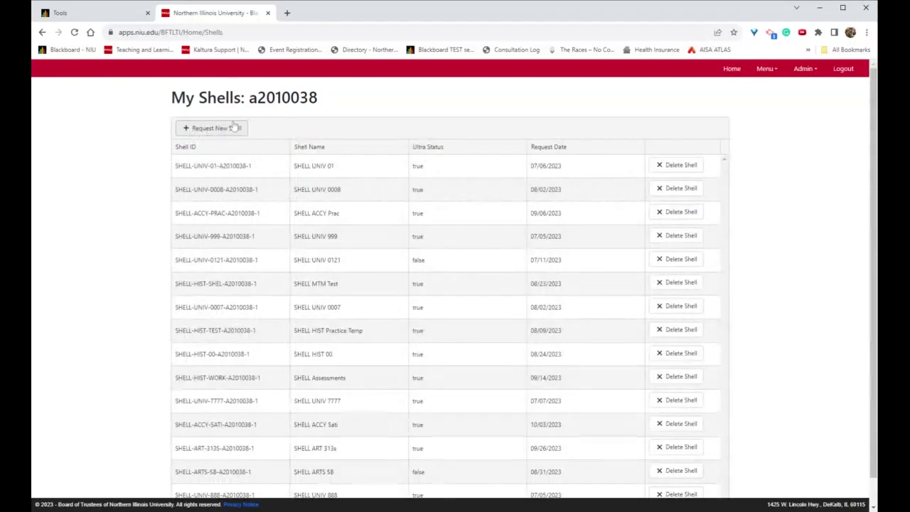
- Request a new course shell with subject ACCY, course number Prac and course type Ultra, and submit it
{"action": "left_click", "coordinate": [210, 128]}
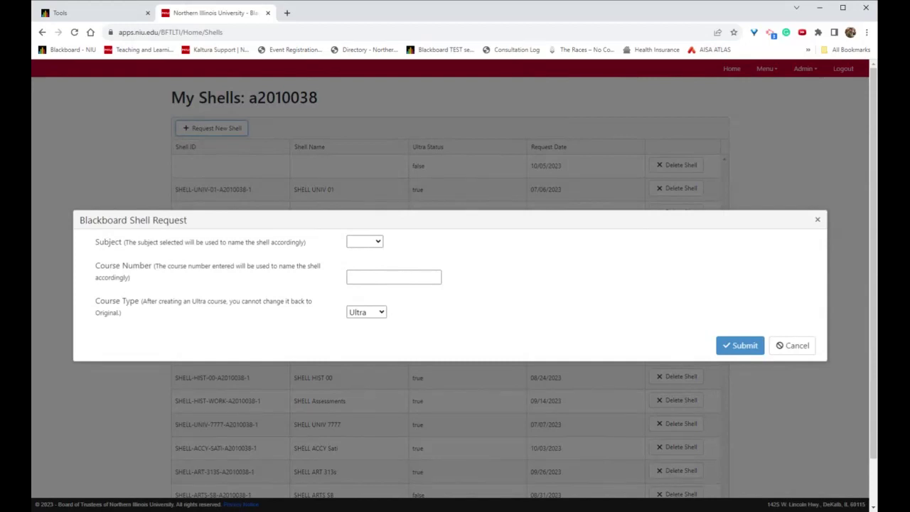
{"action": "left_click", "coordinate": [378, 245]}
{"action": "left_click", "coordinate": [365, 257]}
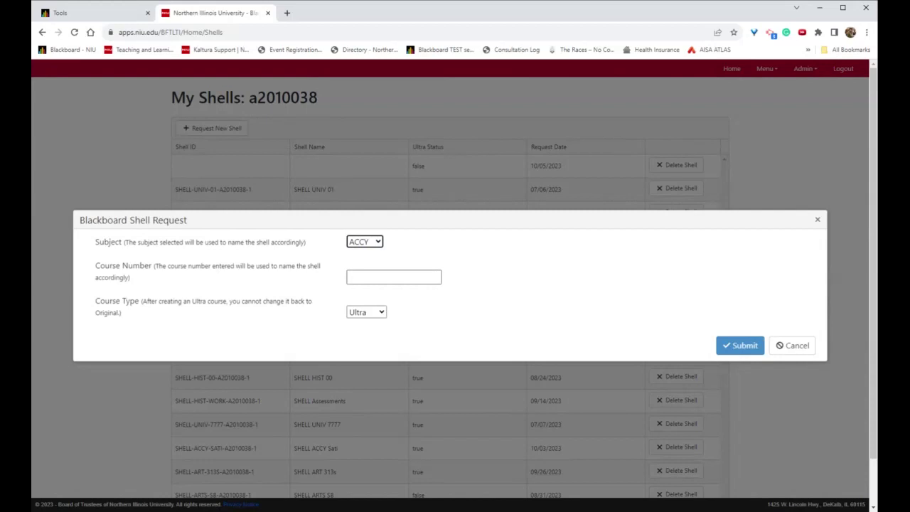
{"action": "left_click", "coordinate": [394, 276]}
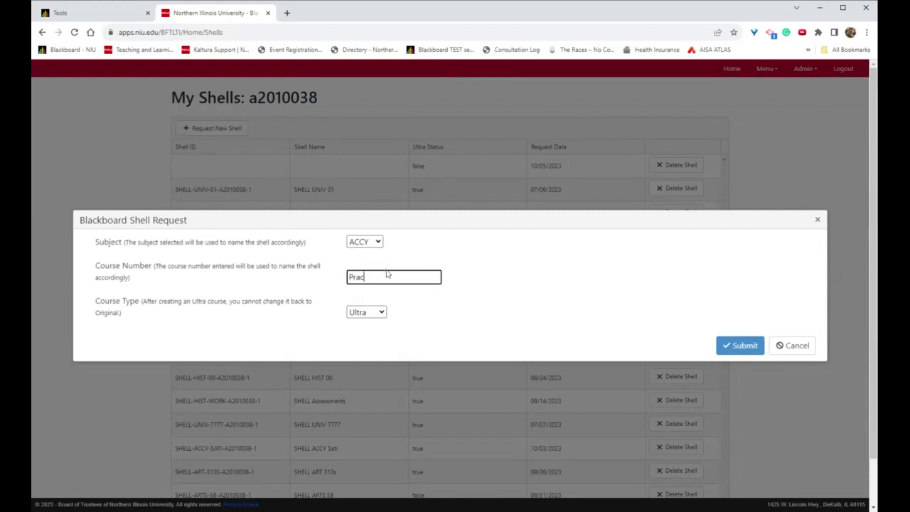
{"action": "left_click", "coordinate": [379, 317]}
{"action": "left_click", "coordinate": [375, 328]}
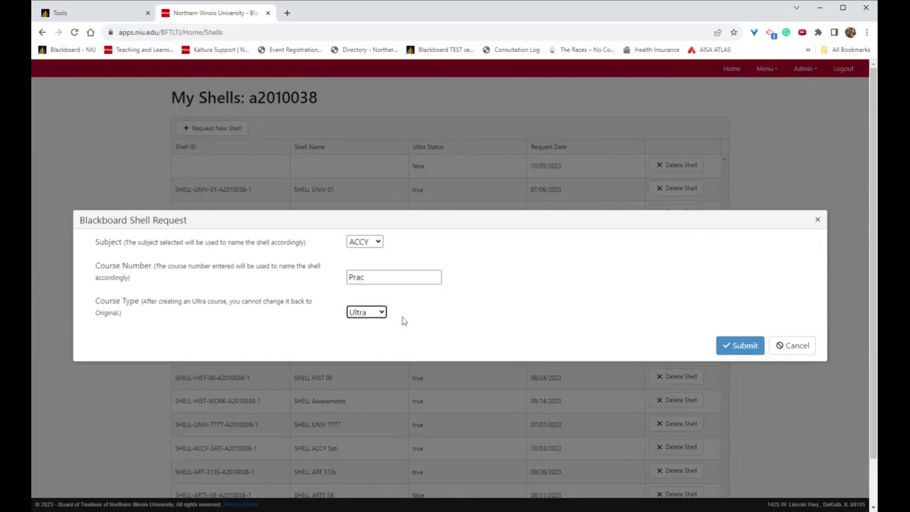
{"action": "left_click", "coordinate": [739, 347]}
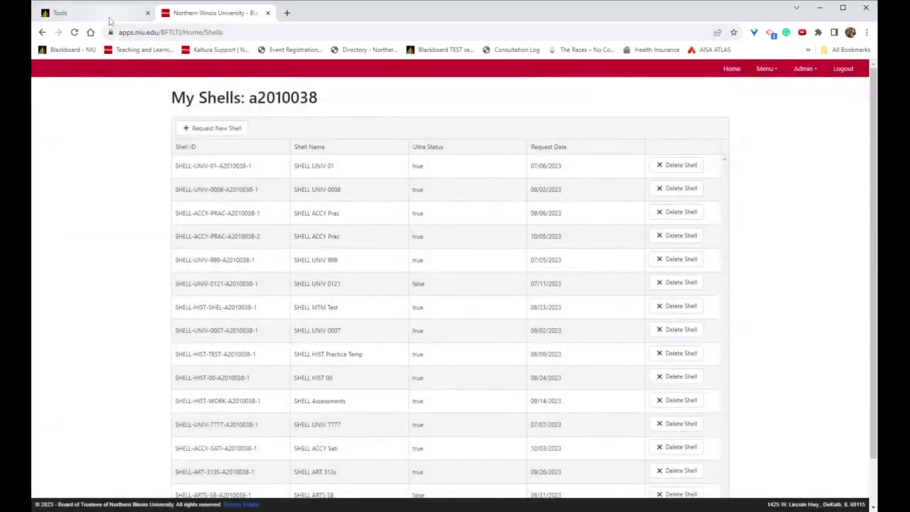
- Close Blackboard Faculty Tools, return to the Courses page and reload it
{"action": "left_click", "coordinate": [42, 33]}
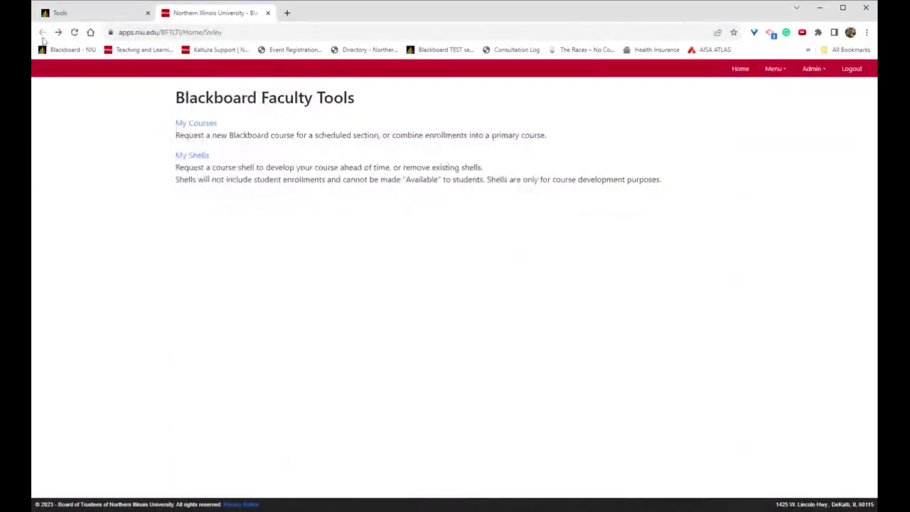
{"action": "left_click", "coordinate": [267, 12]}
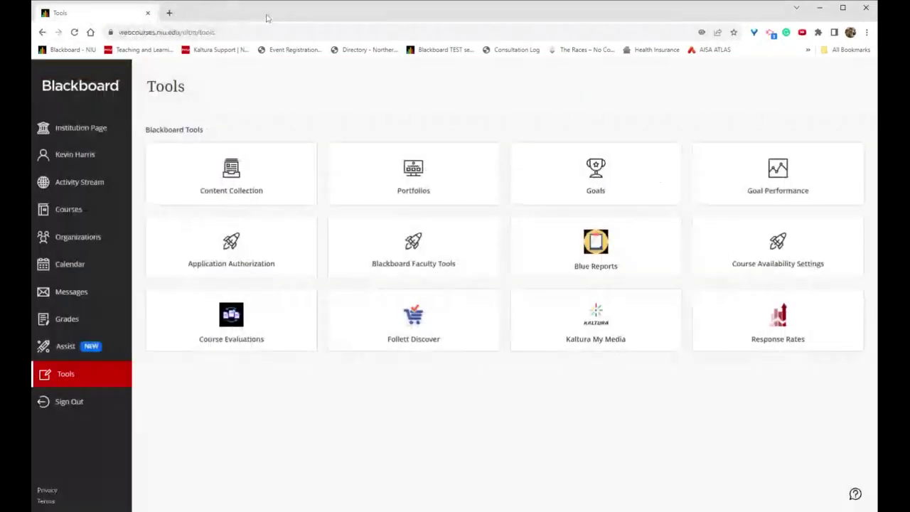
{"action": "left_click", "coordinate": [94, 209]}
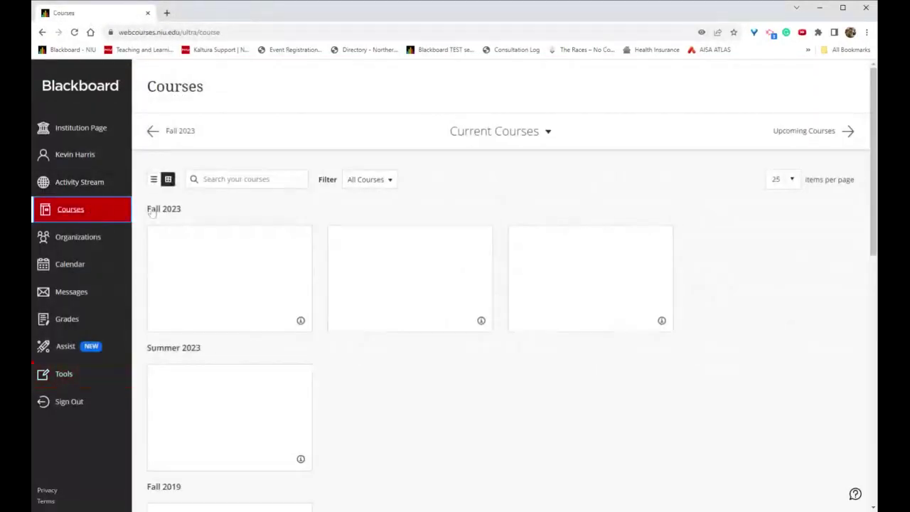
{"action": "left_click", "coordinate": [288, 32]}
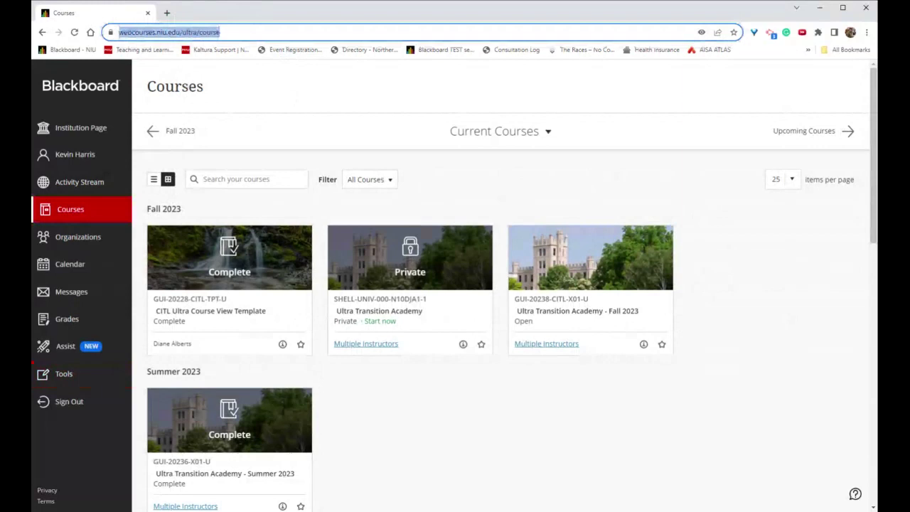
{"action": "key", "text": "Return"}
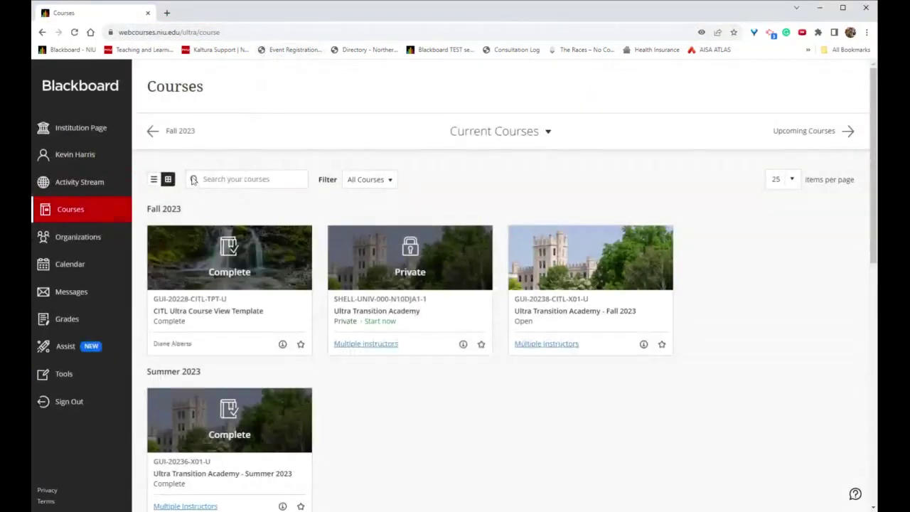
- Open the new private SHELL ACCY Prac course, whose ID ends in -2, under Assorted Dates
{"action": "scroll", "coordinate": [196, 212], "scroll_direction": "down", "scroll_amount": 4}
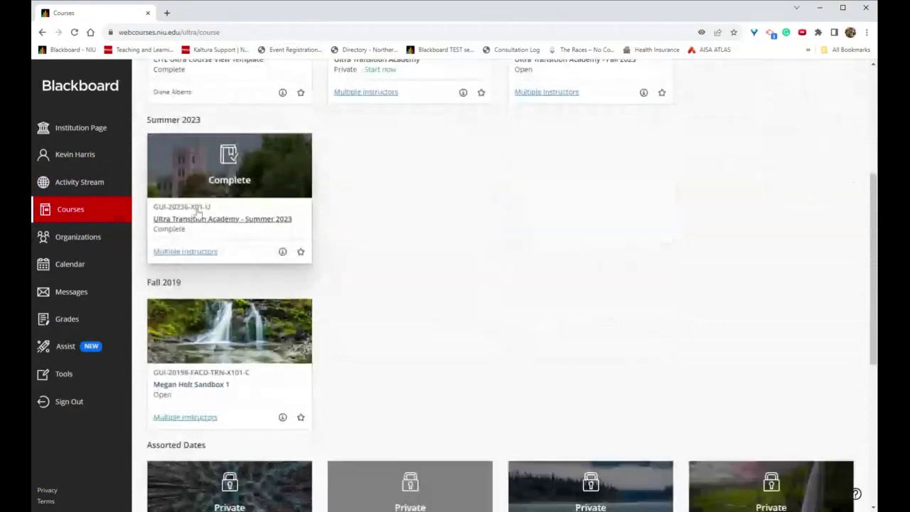
{"action": "scroll", "coordinate": [202, 214], "scroll_direction": "down", "scroll_amount": 1}
{"action": "scroll", "coordinate": [205, 214], "scroll_direction": "down", "scroll_amount": 2}
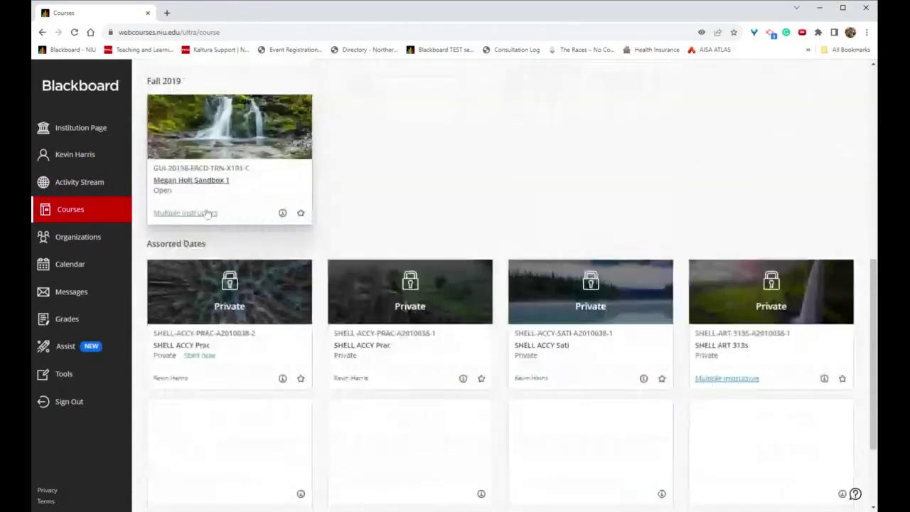
{"action": "left_click", "coordinate": [255, 333]}
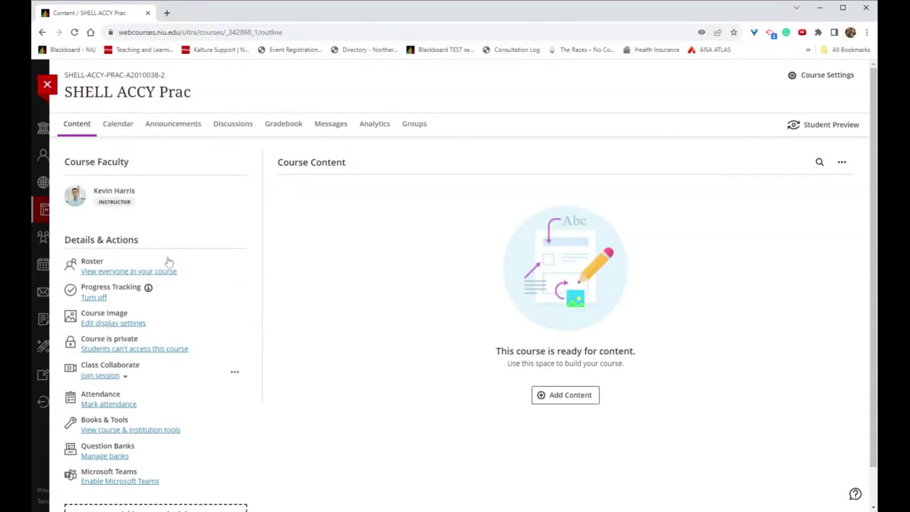
- Open the course image display settings and choose Stock images from Unsplash as the source for a new image
{"action": "left_click", "coordinate": [127, 325]}
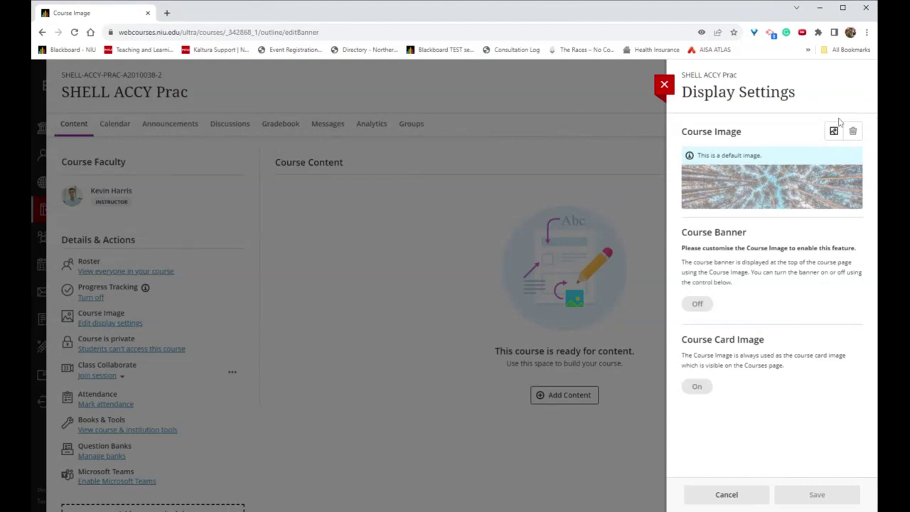
{"action": "left_click", "coordinate": [335, 299]}
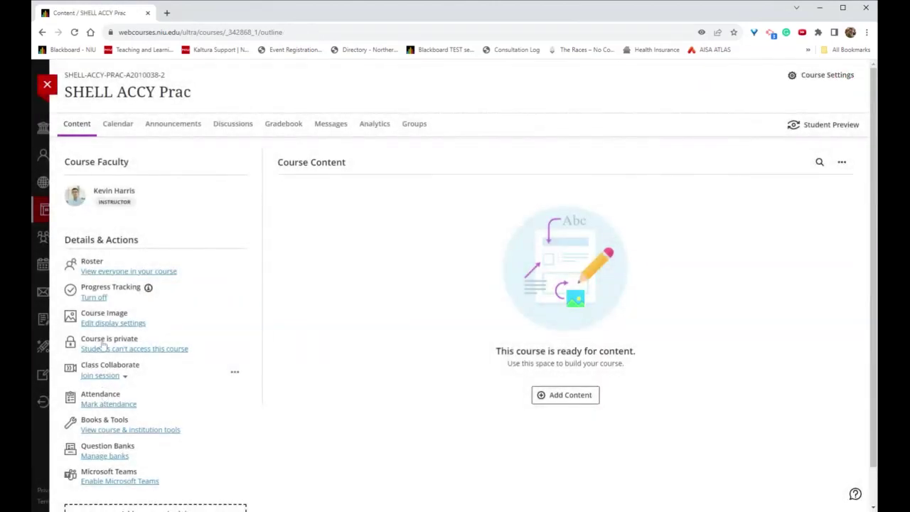
{"action": "left_click", "coordinate": [111, 323]}
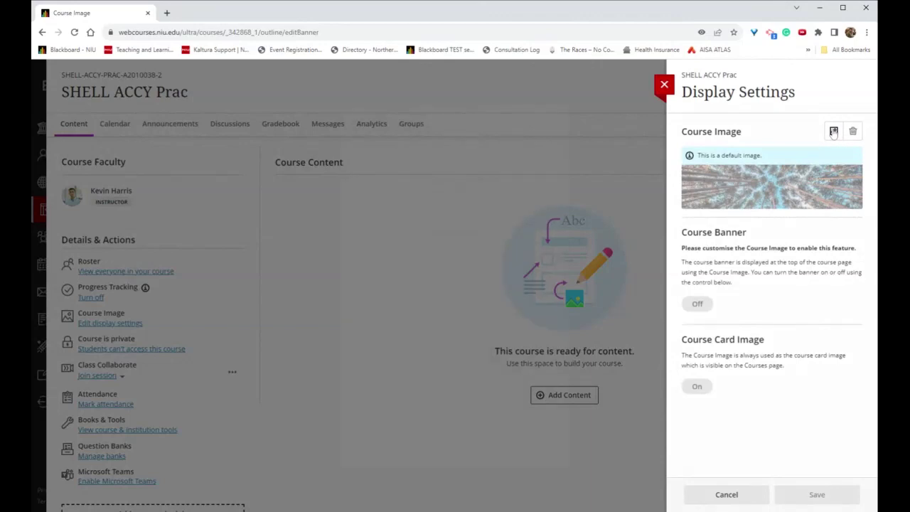
{"action": "left_click", "coordinate": [834, 133]}
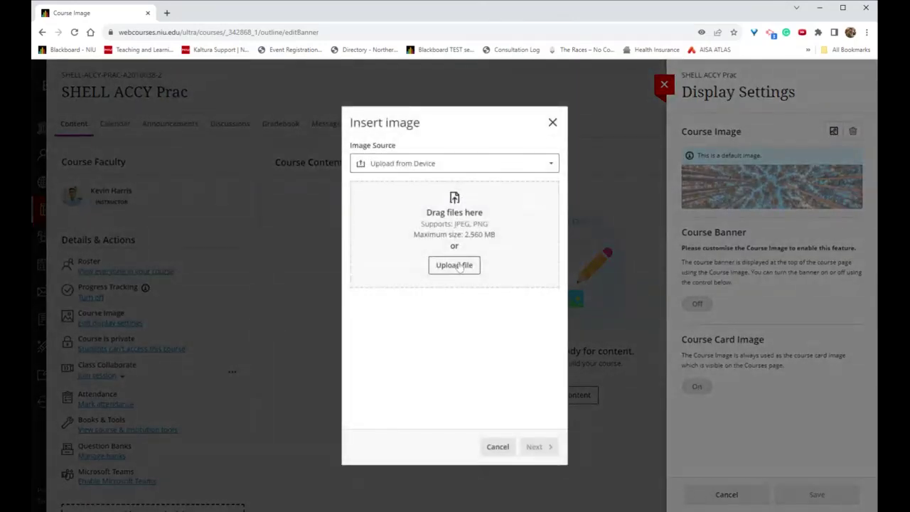
{"action": "left_click", "coordinate": [469, 164]}
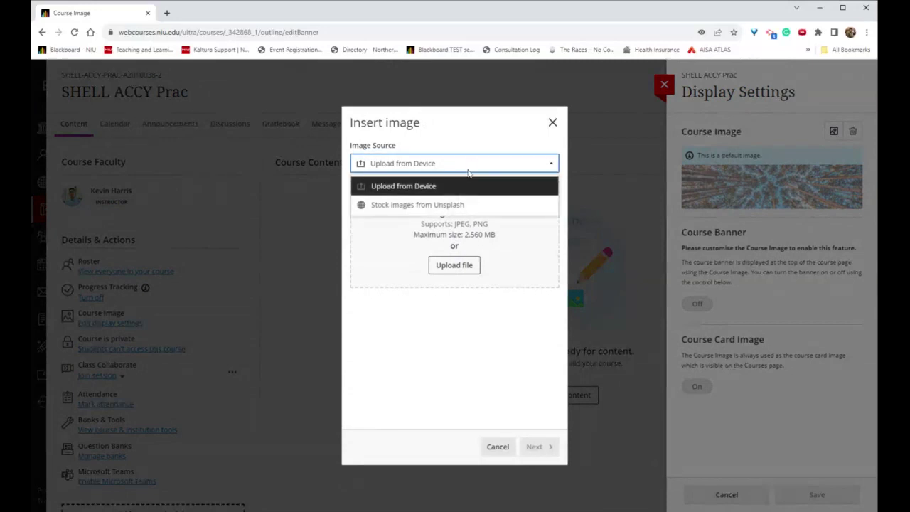
{"action": "left_click", "coordinate": [447, 207]}
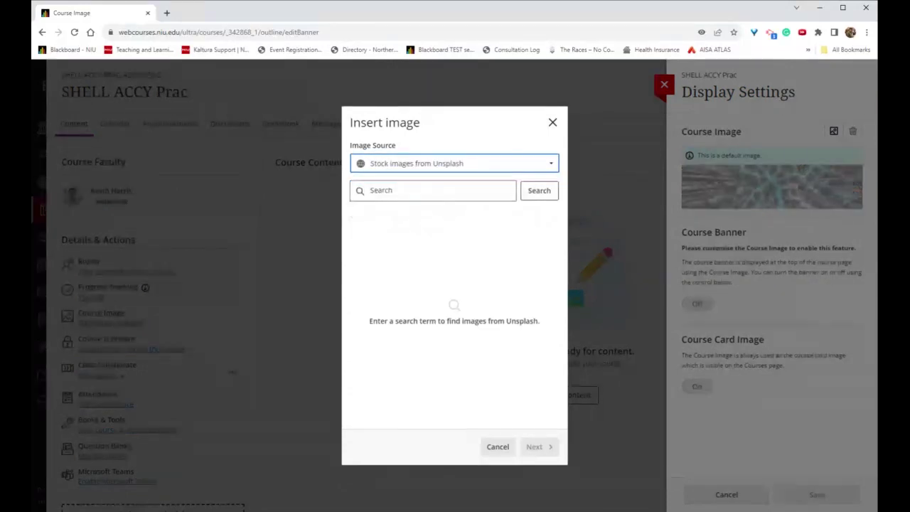
- Search the stock images for "inca" and select the picture of mountain ruins under a pale purple sky for cropping
{"action": "left_click", "coordinate": [427, 191]}
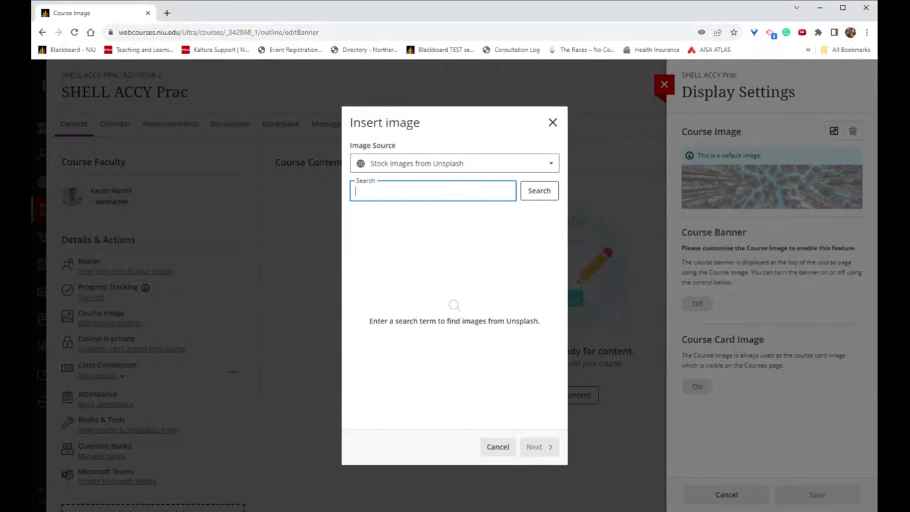
{"action": "type", "text": "inca"}
{"action": "left_click", "coordinate": [544, 194]}
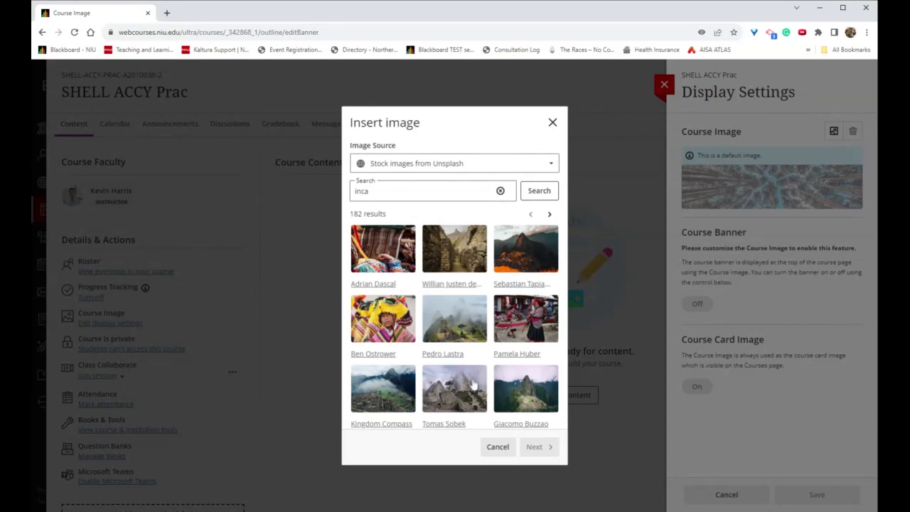
{"action": "left_click", "coordinate": [518, 404]}
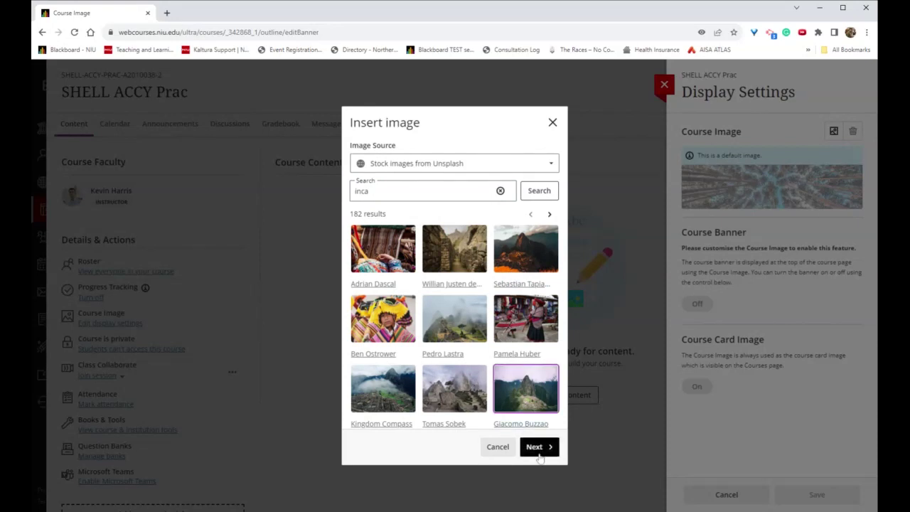
{"action": "left_click", "coordinate": [538, 448]}
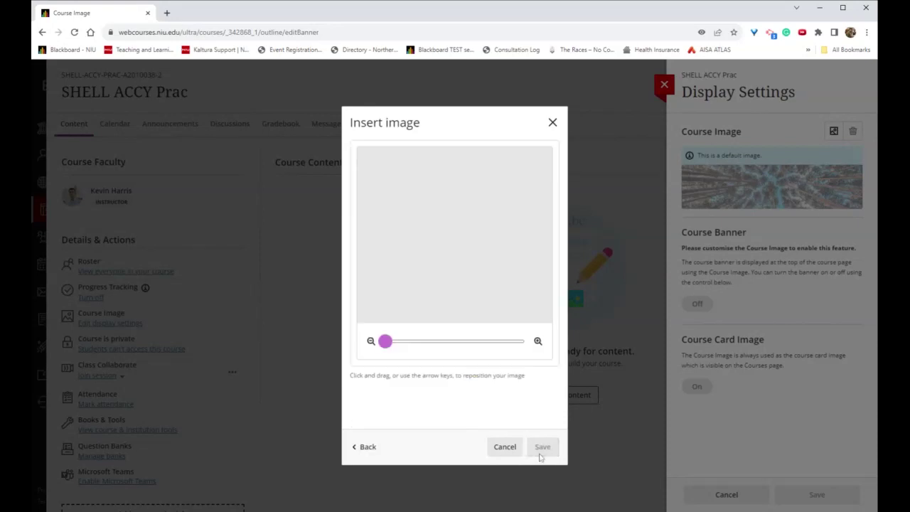
- Reposition the image at minimum zoom so the crop frames the ruins, and save it as the course image and banner
{"action": "left_click", "coordinate": [393, 341]}
{"action": "mouse_move", "coordinate": [394, 343]}
{"action": "left_mouse_down"}
{"action": "mouse_move", "coordinate": [408, 345]}
{"action": "mouse_move", "coordinate": [386, 344]}
{"action": "left_mouse_up"}
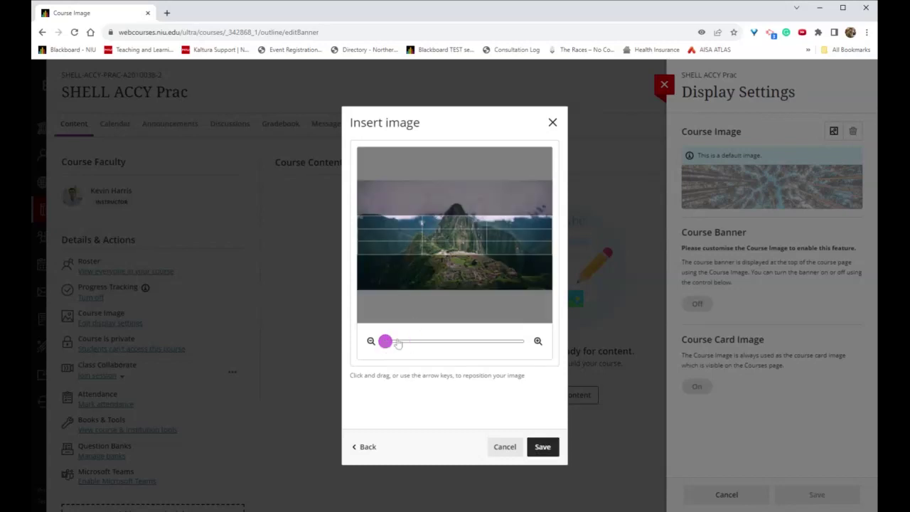
{"action": "left_click_drag", "start_coordinate": [457, 228], "coordinate": [459, 197]}
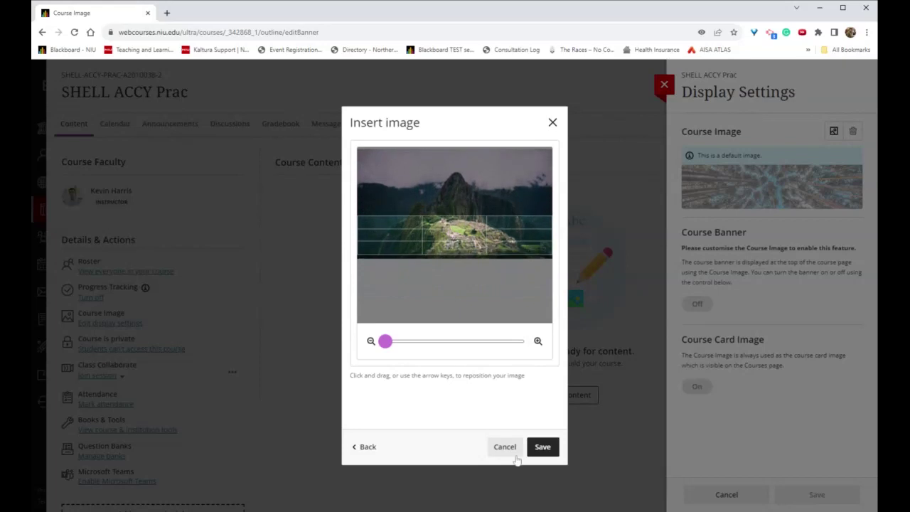
{"action": "left_click", "coordinate": [543, 446]}
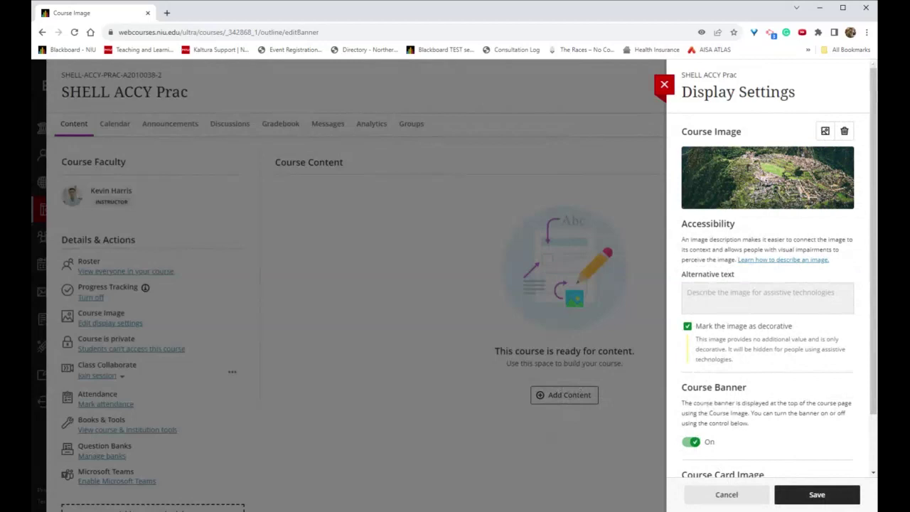
{"action": "left_click", "coordinate": [828, 491]}
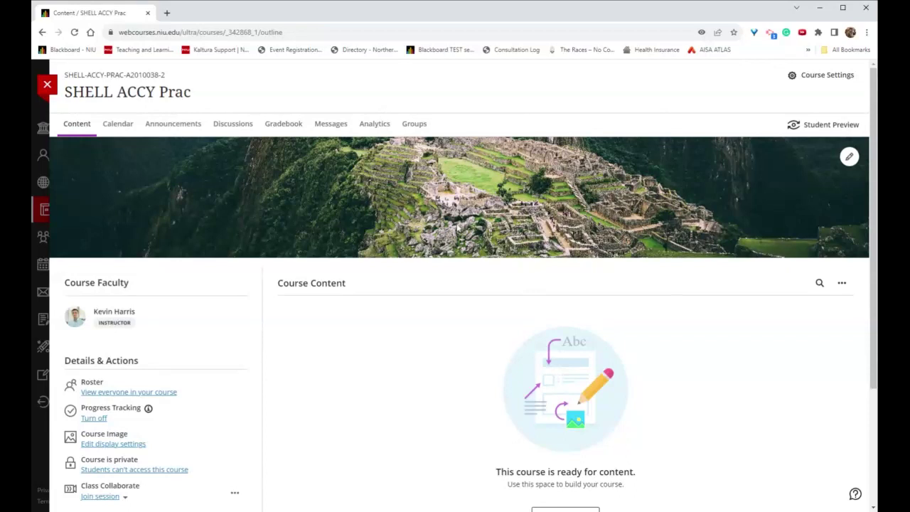
- Create a learning module in the empty Course Content area and title it "Week 1"
{"action": "scroll", "coordinate": [418, 193], "scroll_direction": "down", "scroll_amount": 1}
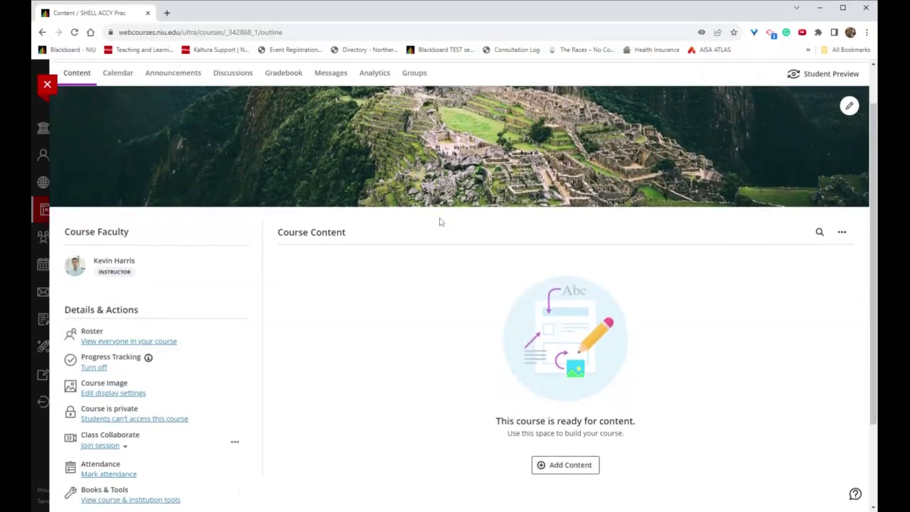
{"action": "scroll", "coordinate": [441, 219], "scroll_direction": "down", "scroll_amount": 2}
{"action": "scroll", "coordinate": [441, 219], "scroll_direction": "up", "scroll_amount": 2}
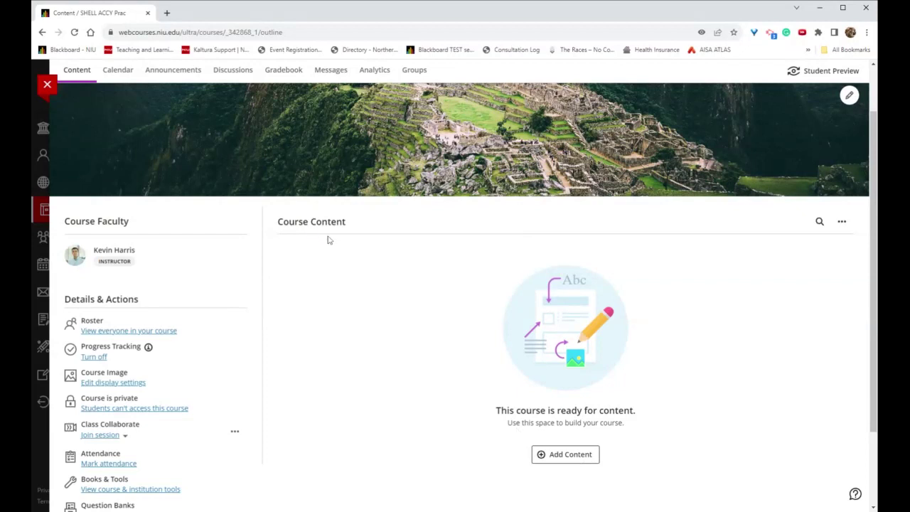
{"action": "left_click", "coordinate": [567, 457]}
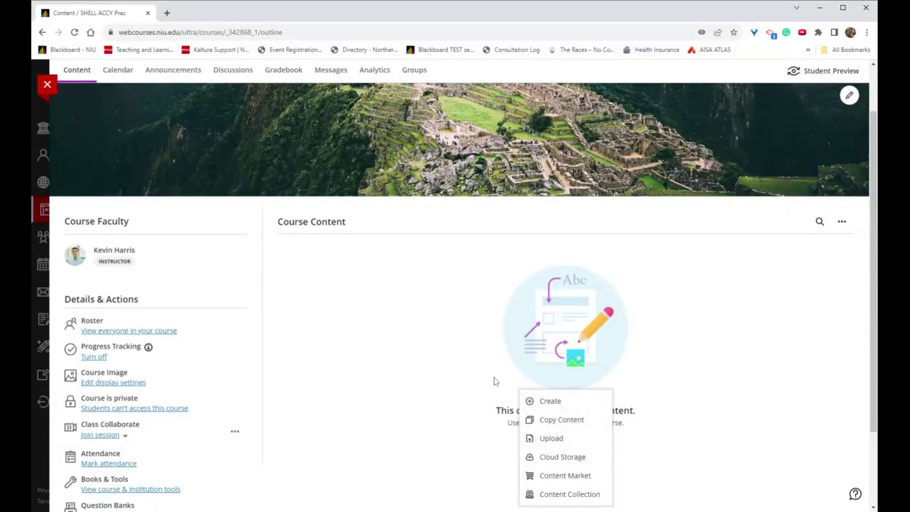
{"action": "left_click", "coordinate": [462, 380]}
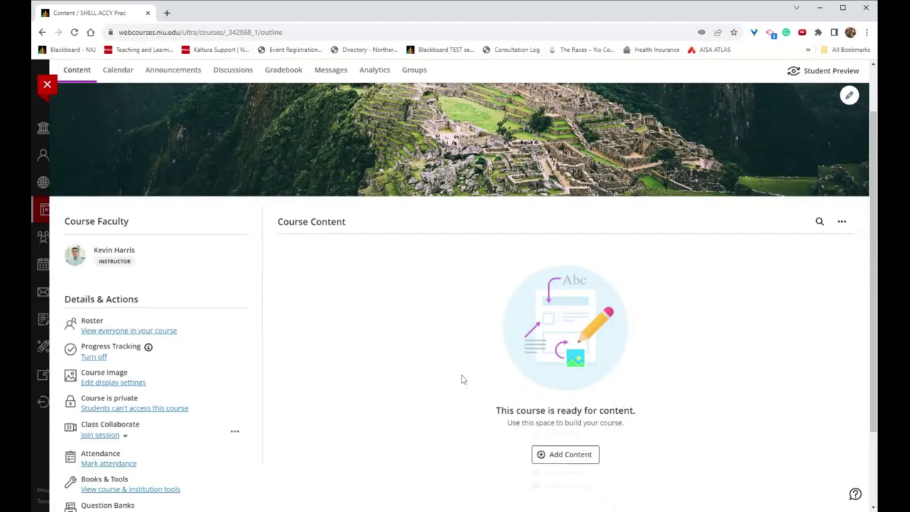
{"action": "left_click", "coordinate": [569, 456]}
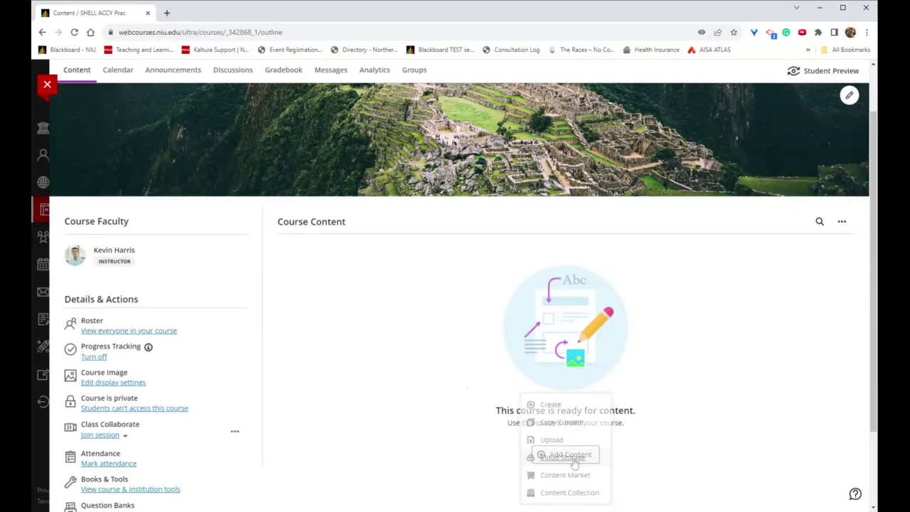
{"action": "left_click", "coordinate": [552, 401]}
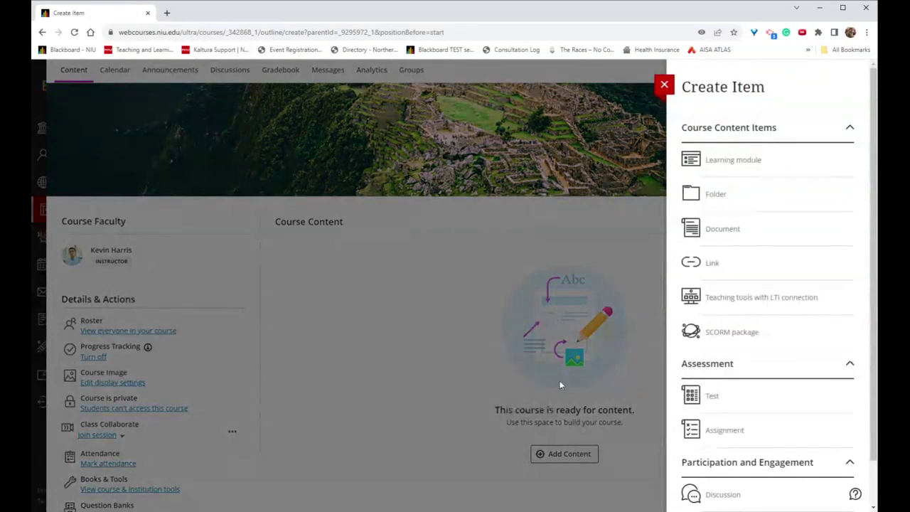
{"action": "left_click", "coordinate": [719, 170]}
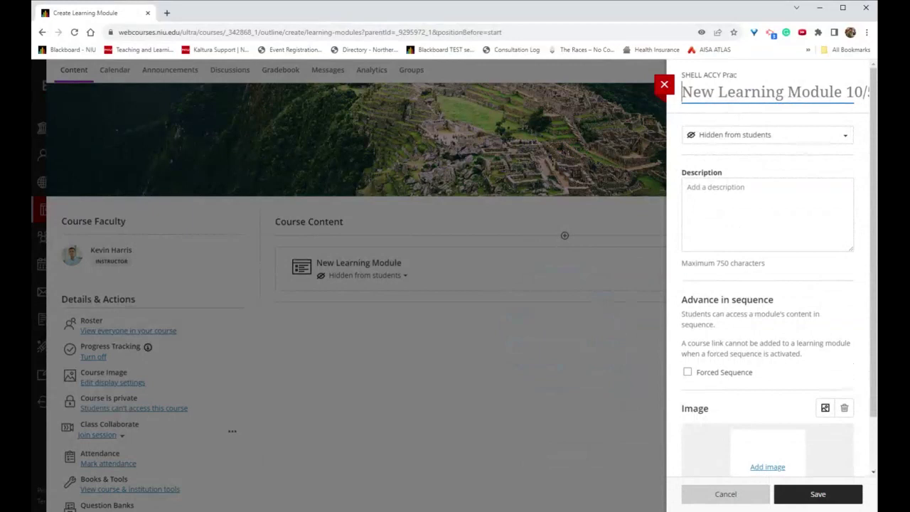
{"action": "type", "text": "Week 1"}
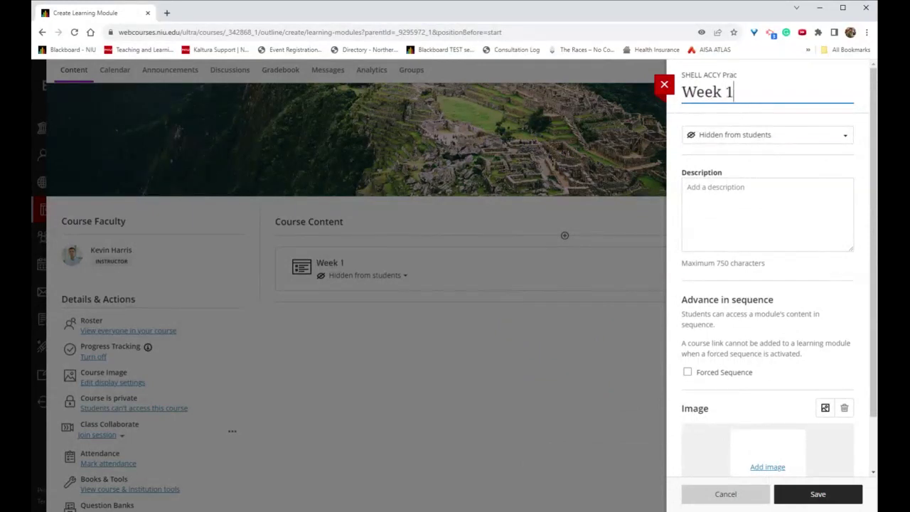
{"action": "left_click", "coordinate": [821, 160]}
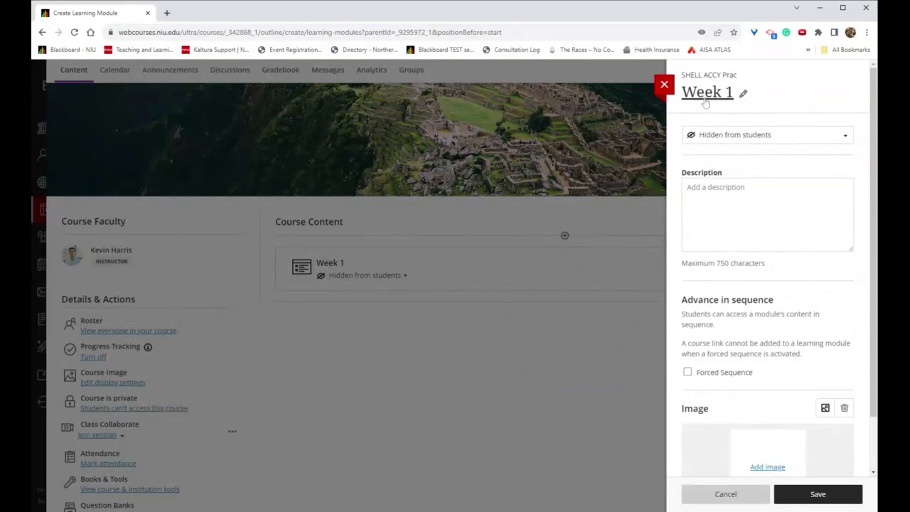
- Make the Week 1 module visible to students and give it the description "The description goes here."
{"action": "left_click", "coordinate": [752, 136]}
{"action": "left_click", "coordinate": [747, 154]}
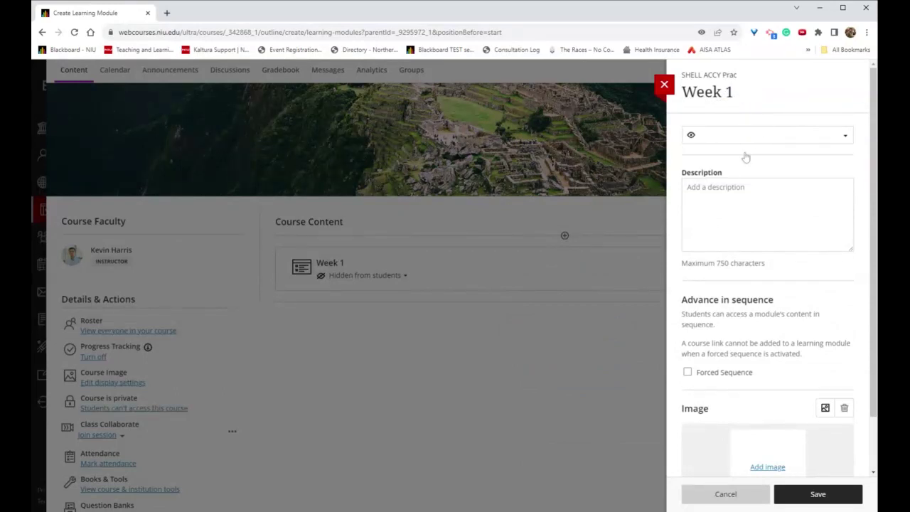
{"action": "left_click", "coordinate": [687, 187]}
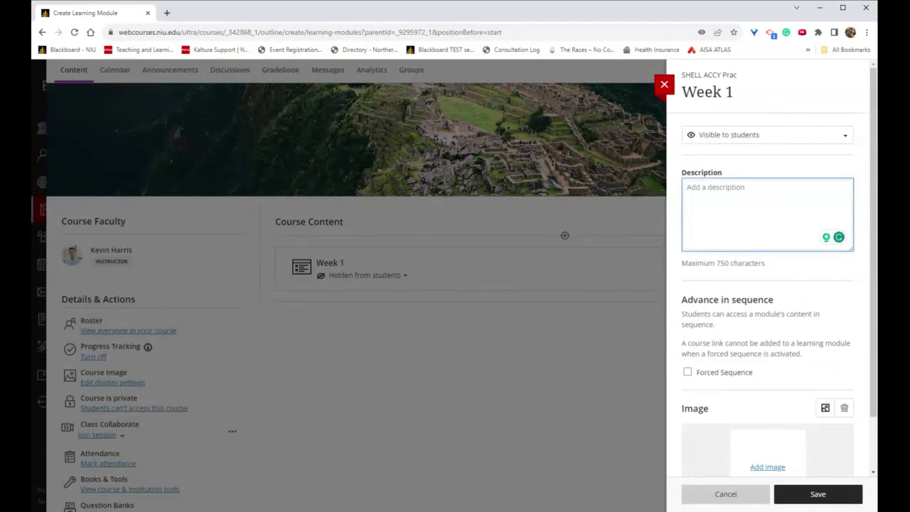
{"action": "type", "text": "Description goes here."}
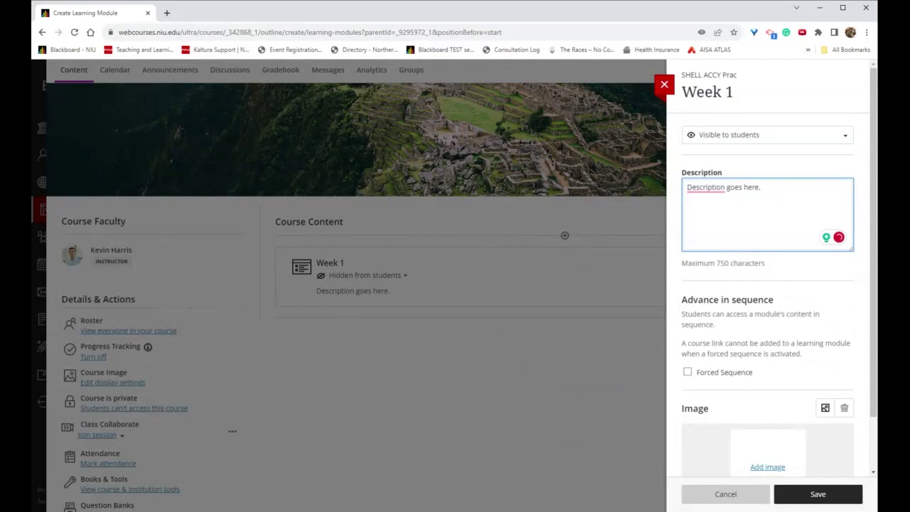
{"action": "left_click", "coordinate": [704, 187]}
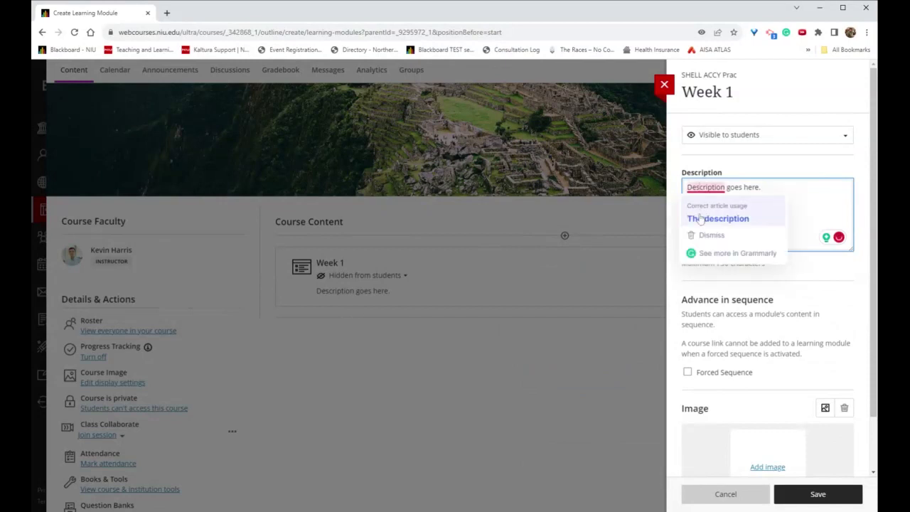
{"action": "left_click", "coordinate": [732, 215]}
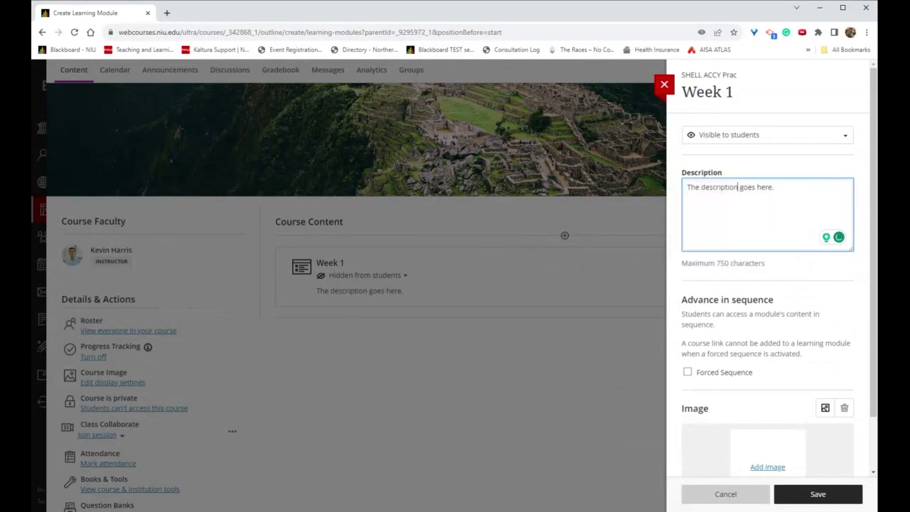
- Try the module's Forced Sequence option by enabling it and clearing it again
{"action": "scroll", "coordinate": [774, 277], "scroll_direction": "down", "scroll_amount": 1}
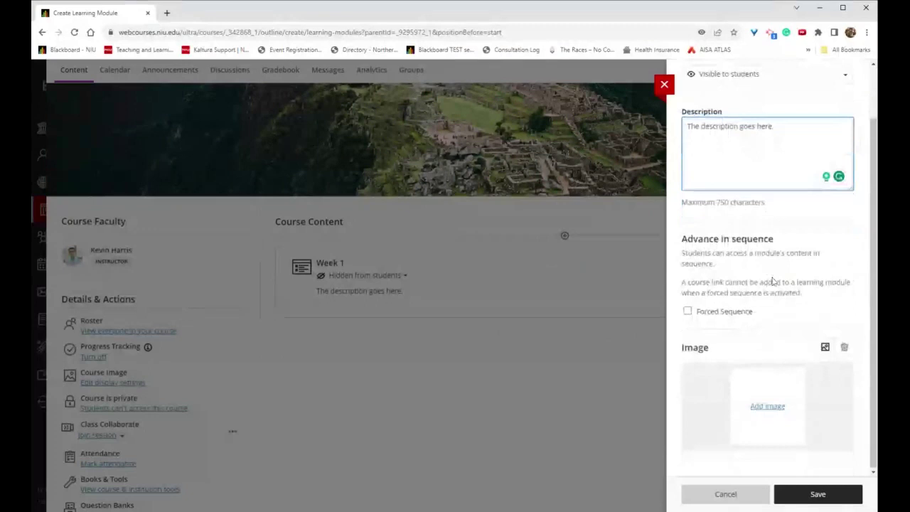
{"action": "left_click", "coordinate": [689, 311]}
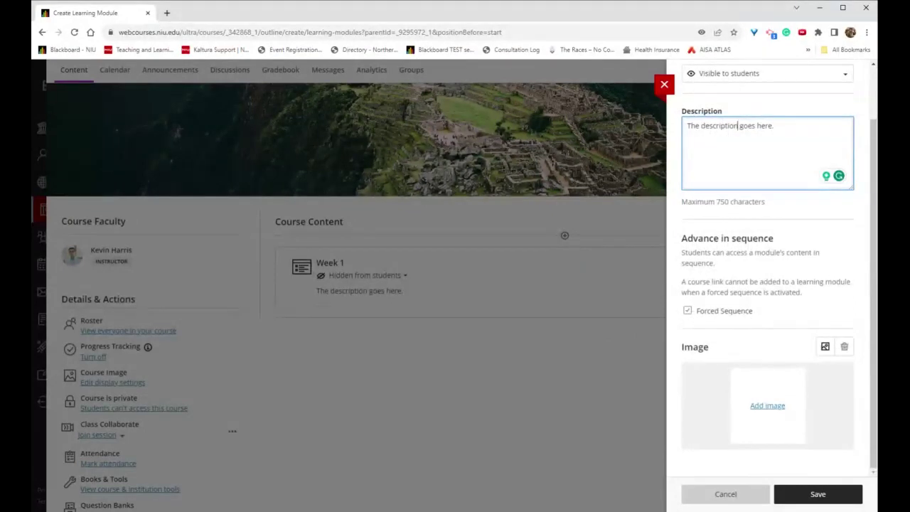
{"action": "left_click", "coordinate": [710, 310]}
- Search the Unsplash stock images for "inca" as the module image and pick the picture of two weavers in red hats for cropping
{"action": "left_click", "coordinate": [825, 347]}
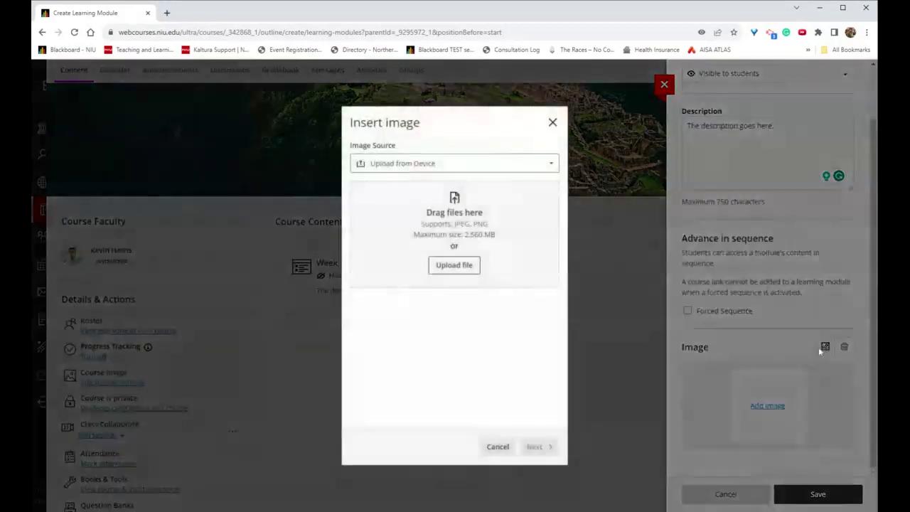
{"action": "left_click", "coordinate": [477, 164]}
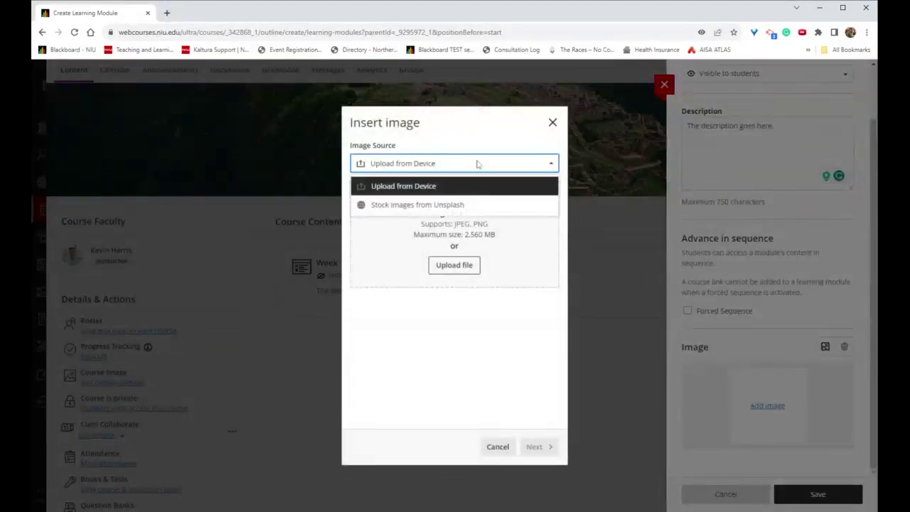
{"action": "left_click", "coordinate": [433, 205]}
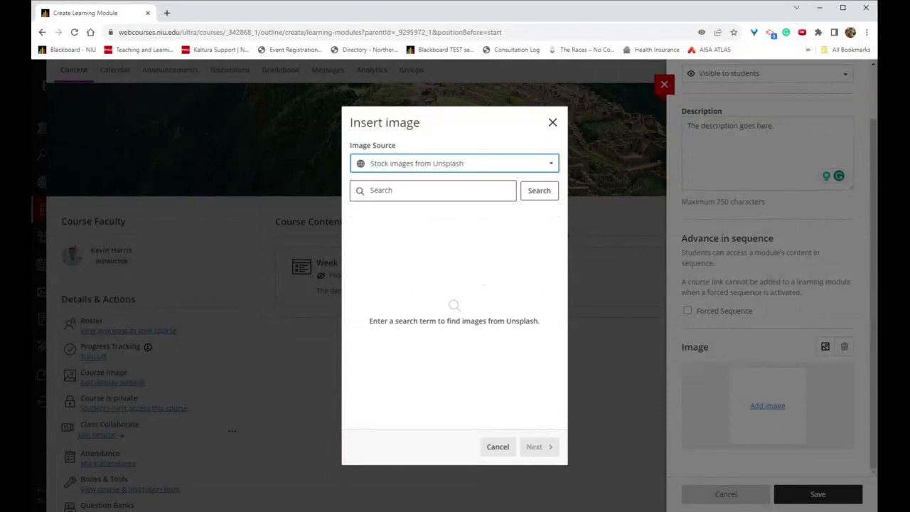
{"action": "left_click", "coordinate": [514, 197]}
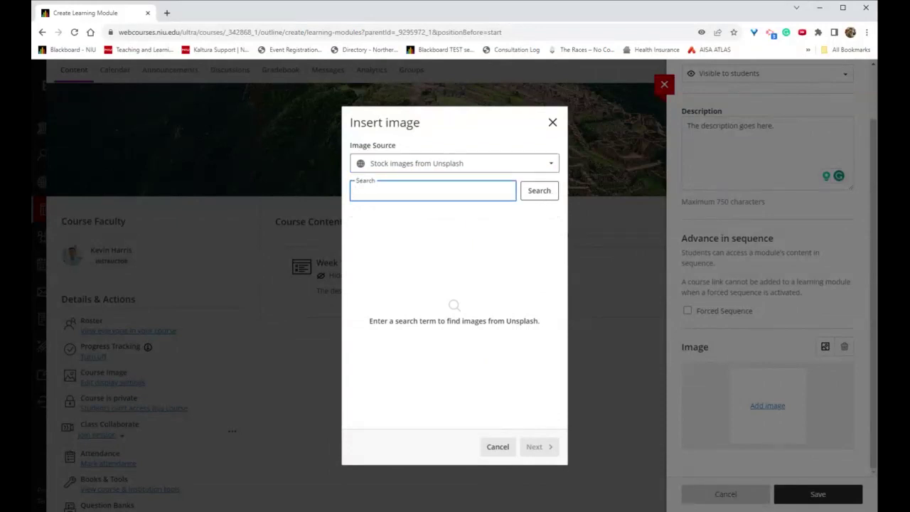
{"action": "type", "text": "inca"}
{"action": "left_click", "coordinate": [528, 192]}
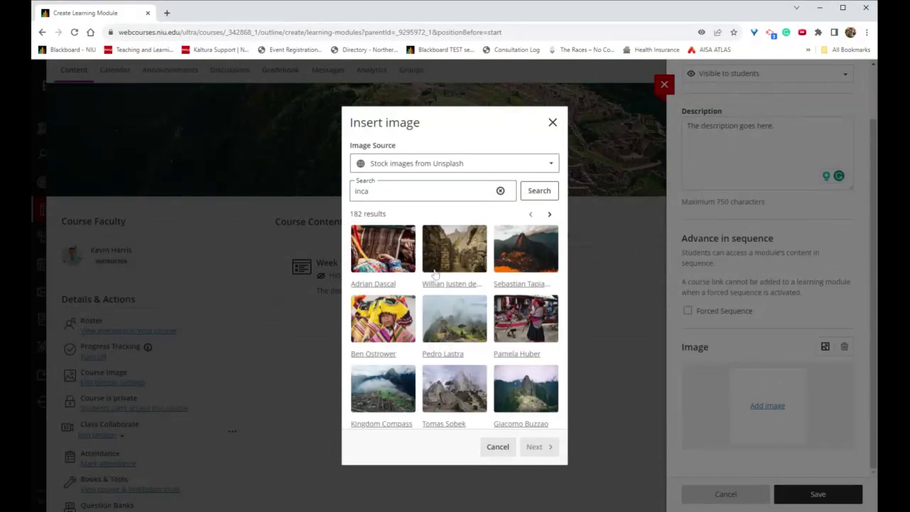
{"action": "left_click", "coordinate": [533, 323]}
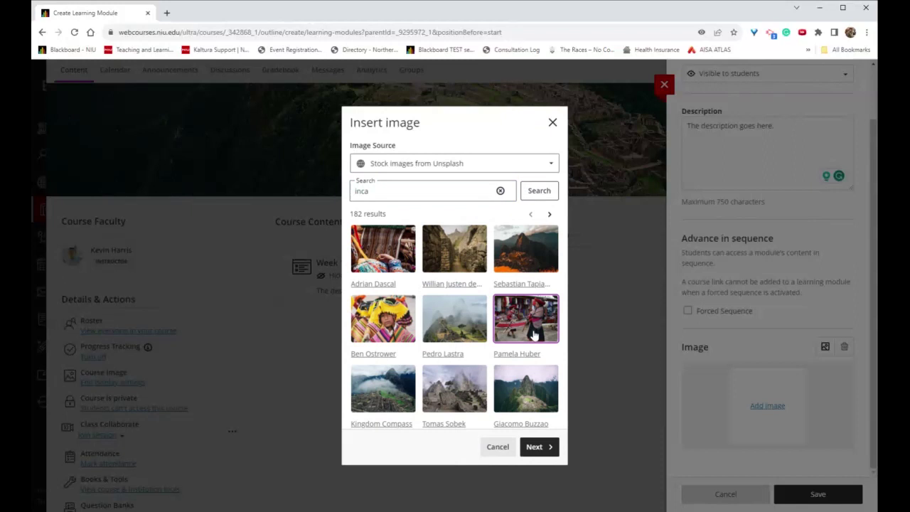
{"action": "left_click", "coordinate": [534, 447]}
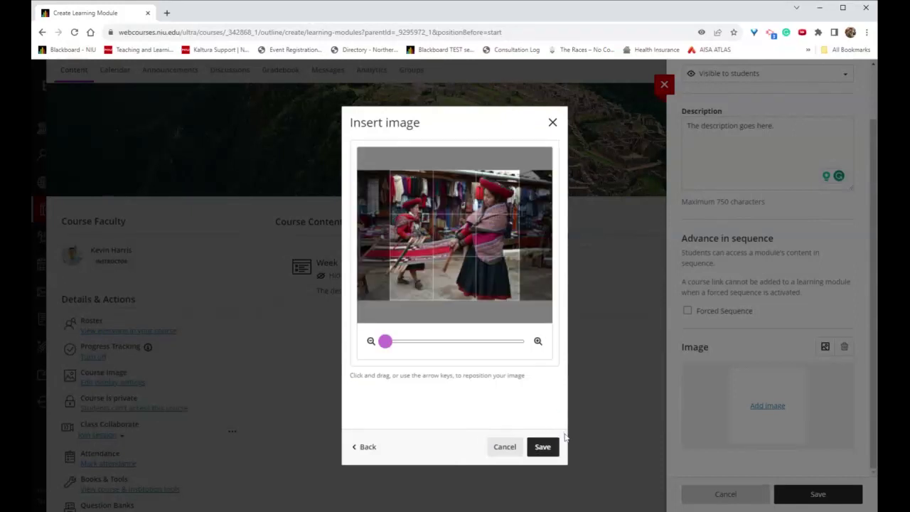
- Shift the picture slightly left in the crop frame to center the woman, save the image, and save the Week 1 module
{"action": "left_click_drag", "start_coordinate": [469, 251], "coordinate": [458, 251]}
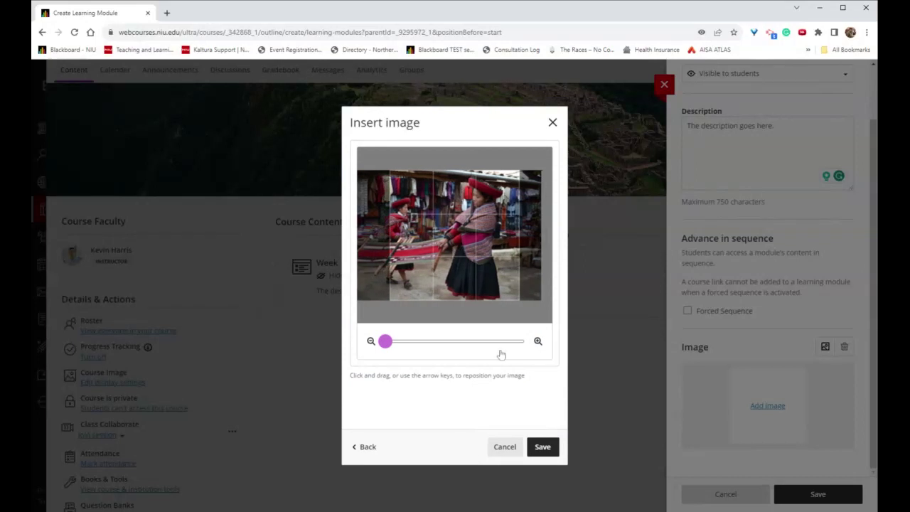
{"action": "left_click", "coordinate": [552, 454]}
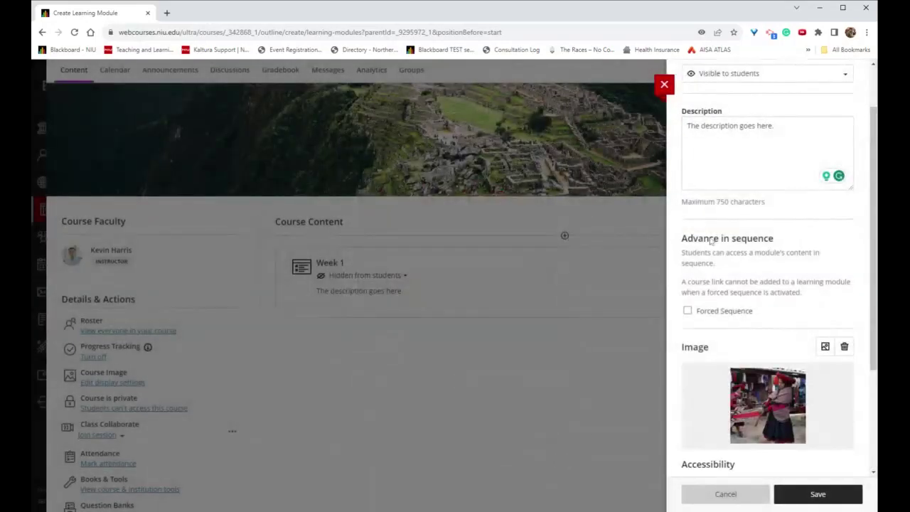
{"action": "scroll", "coordinate": [758, 199], "scroll_direction": "up", "scroll_amount": 2}
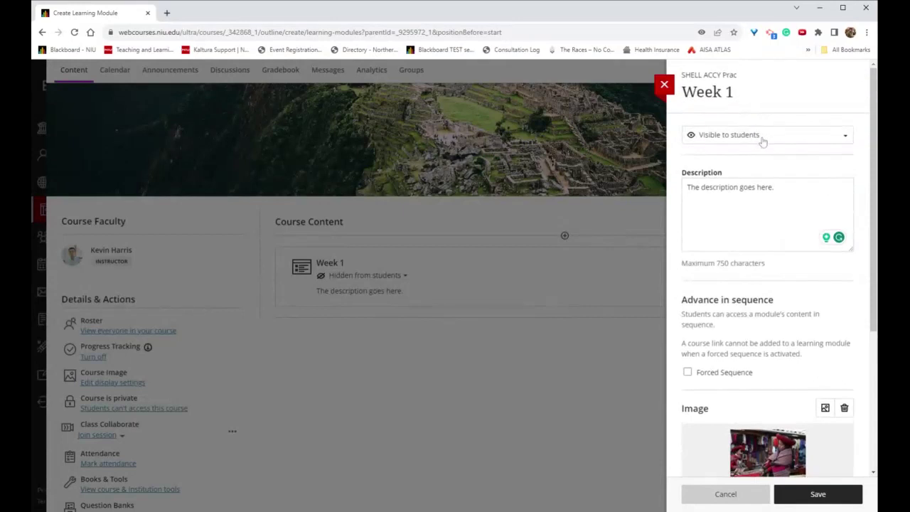
{"action": "left_click", "coordinate": [829, 497]}
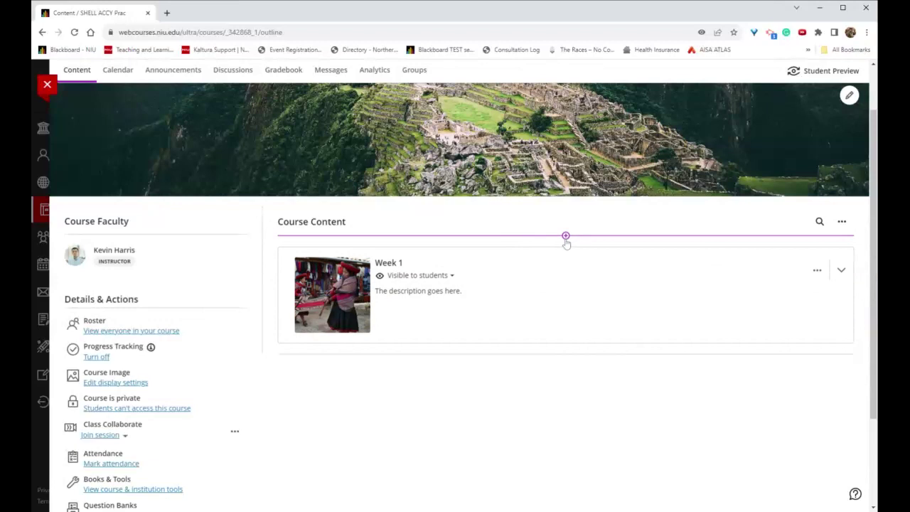
- Expand the Week 1 module and start a new folder inside it
{"action": "left_click", "coordinate": [566, 237]}
{"action": "left_click", "coordinate": [473, 402]}
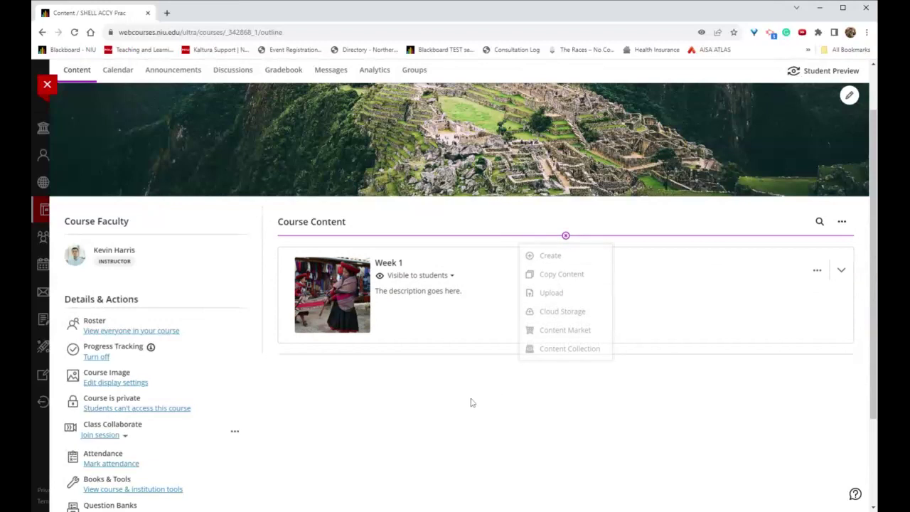
{"action": "left_click", "coordinate": [507, 310]}
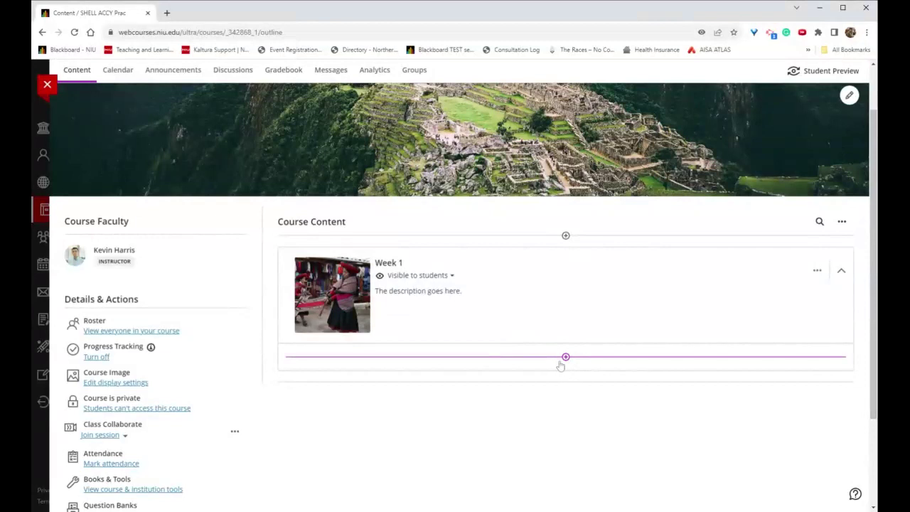
{"action": "left_click", "coordinate": [564, 359]}
{"action": "left_click", "coordinate": [555, 378]}
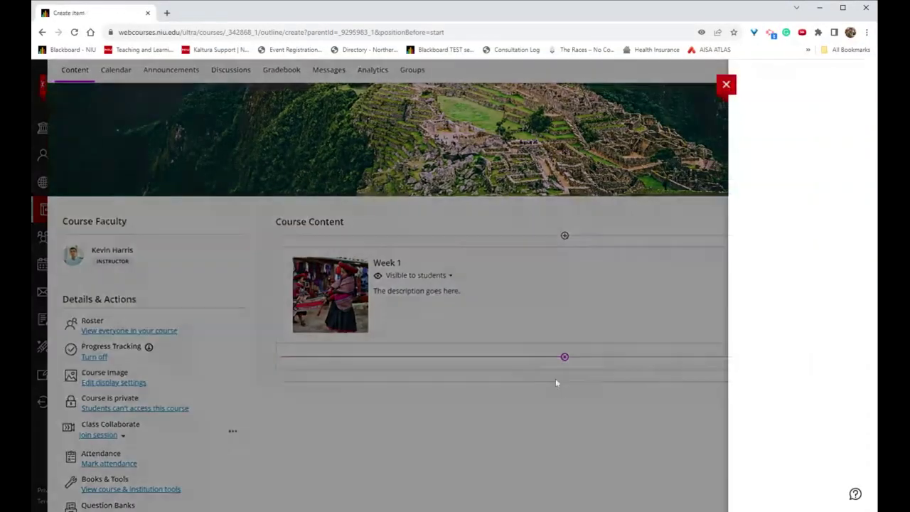
{"action": "left_click", "coordinate": [718, 162]}
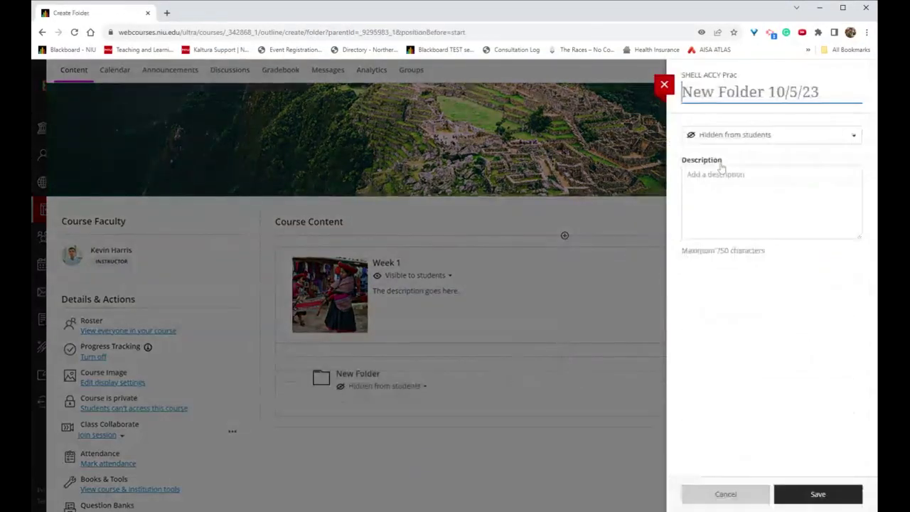
- Make the new folder visible to students, name it "Folder 1", and save it
{"action": "left_click", "coordinate": [744, 139]}
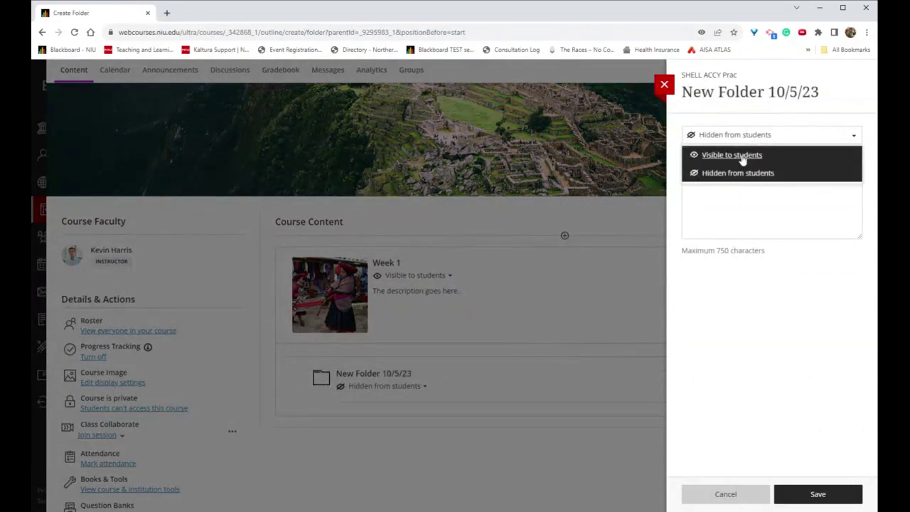
{"action": "left_click", "coordinate": [742, 159]}
{"action": "triple_click", "coordinate": [743, 92]}
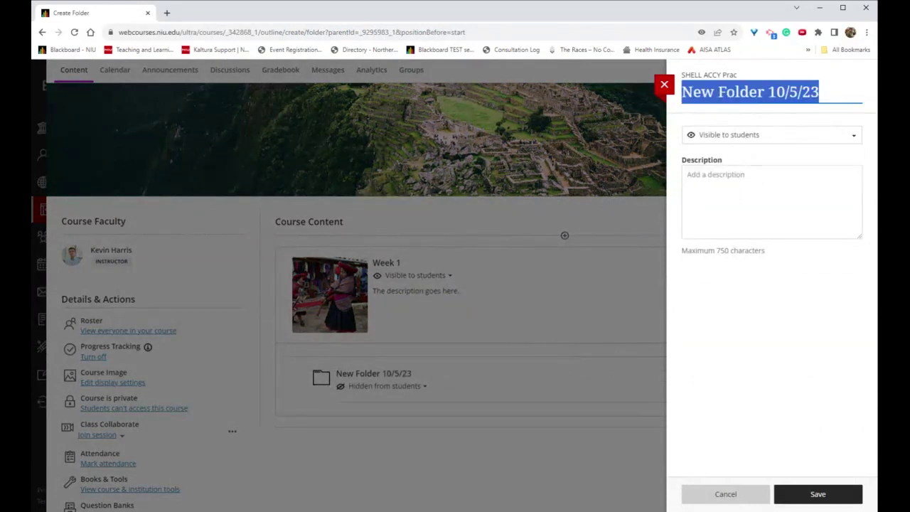
{"action": "type", "text": "Folder 1"}
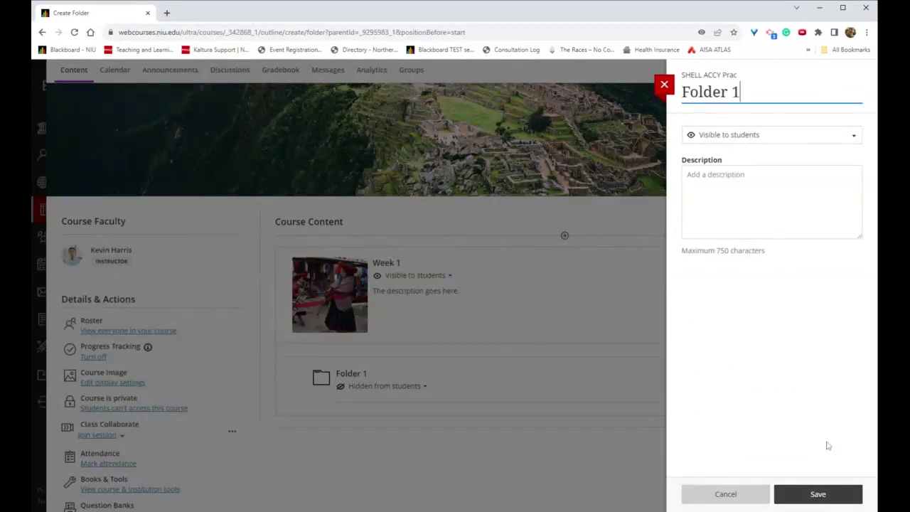
{"action": "left_click", "coordinate": [836, 500]}
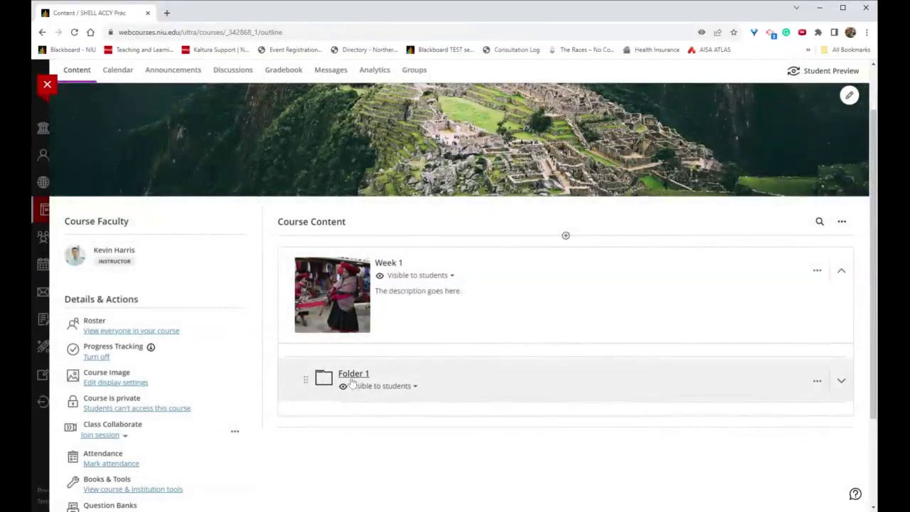
{"action": "mouse_move", "coordinate": [558, 406]}
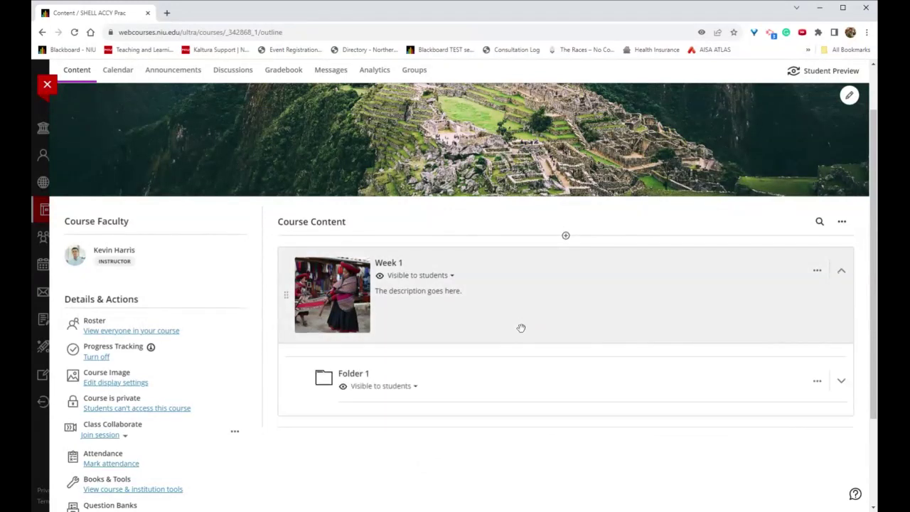
{"action": "mouse_move", "coordinate": [572, 358]}
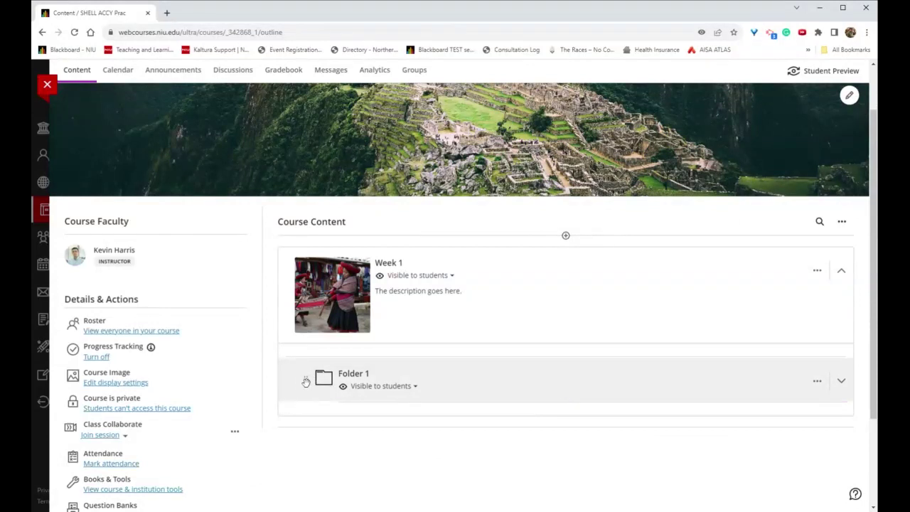
{"action": "left_click_drag", "start_coordinate": [305, 380], "coordinate": [330, 291]}
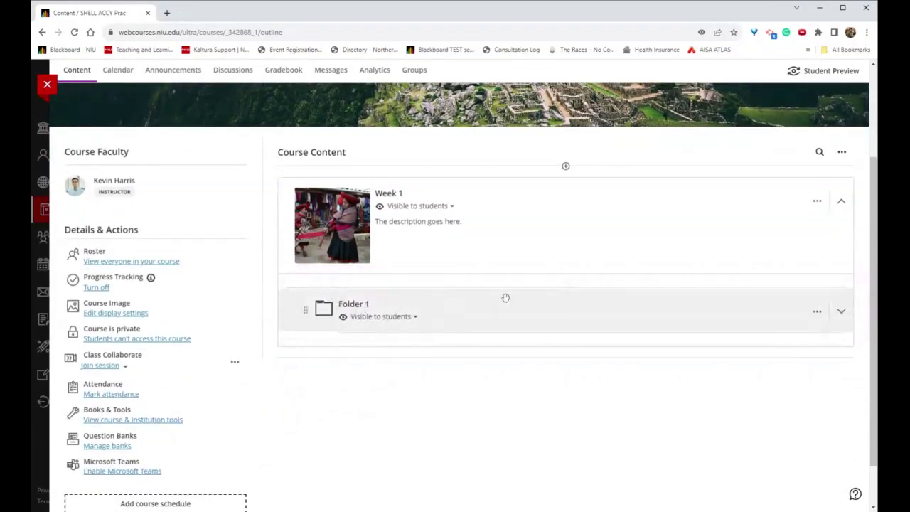
- Expand Folder 1, create a new test inside it, and name the test "Test"
{"action": "left_click", "coordinate": [544, 316]}
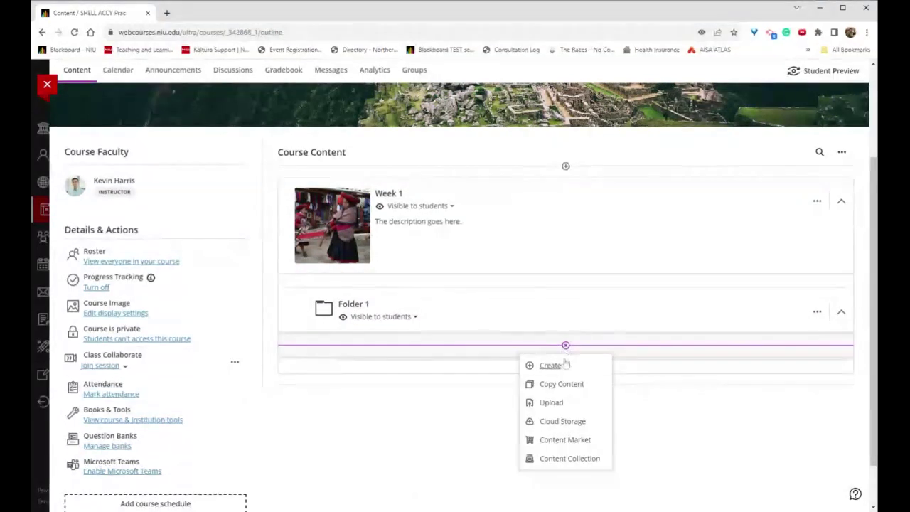
{"action": "left_click", "coordinate": [560, 366]}
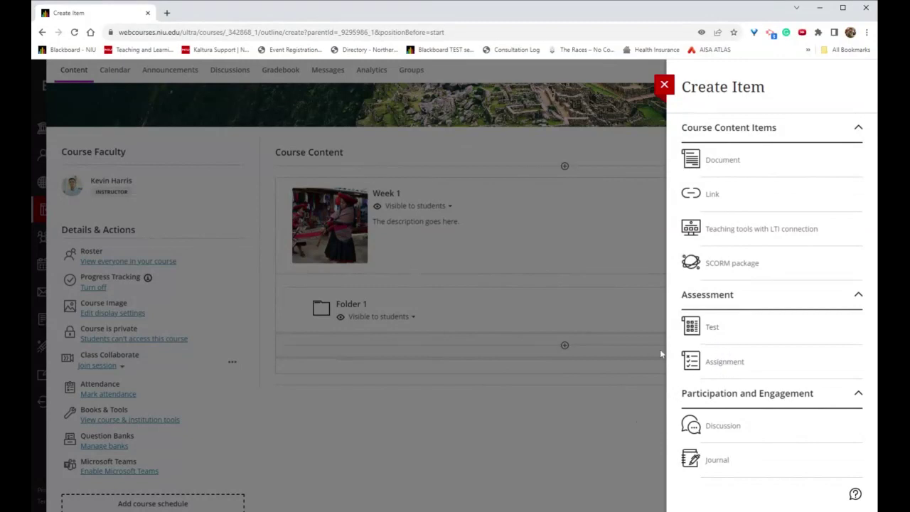
{"action": "left_click", "coordinate": [713, 327]}
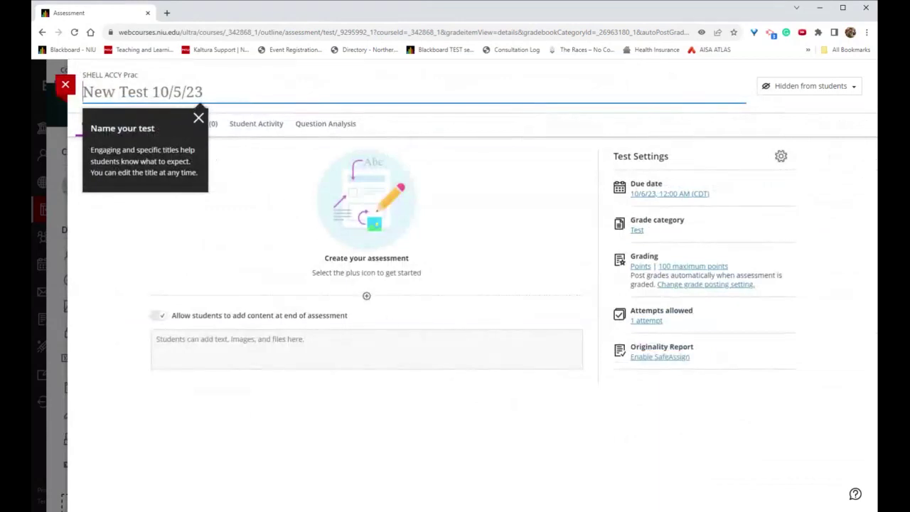
{"action": "left_click", "coordinate": [199, 117]}
{"action": "type", "text": "Test"}
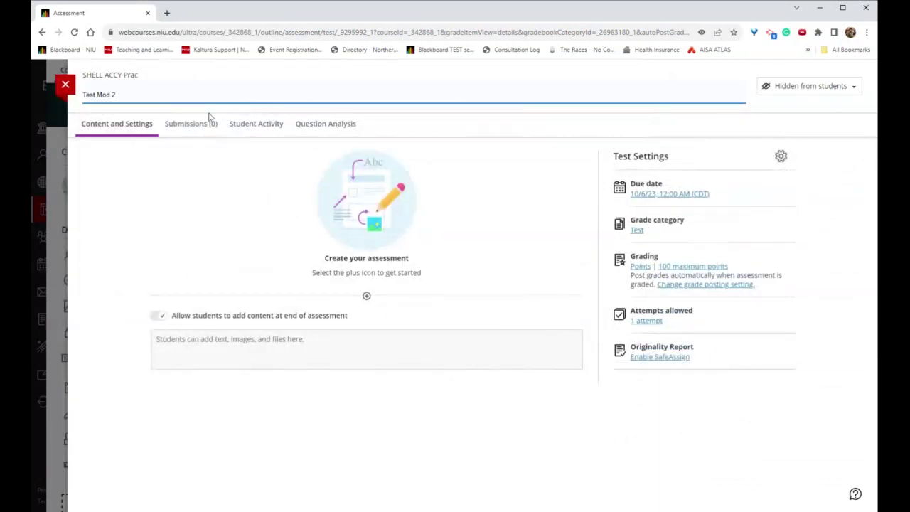
{"action": "left_click", "coordinate": [257, 242]}
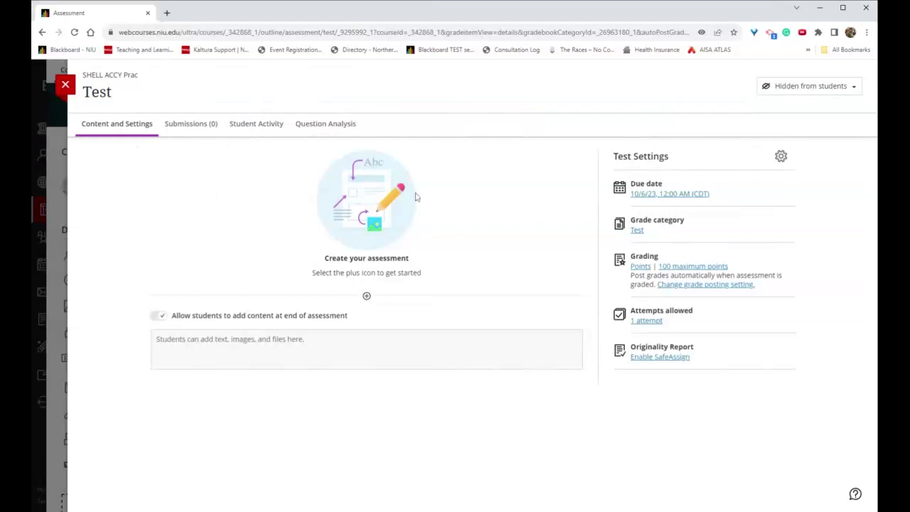
- Add the local file "SHEG Factory Life - Sources and Questions.pdf" to the test, keeping the View and download option
{"action": "left_click", "coordinate": [367, 296]}
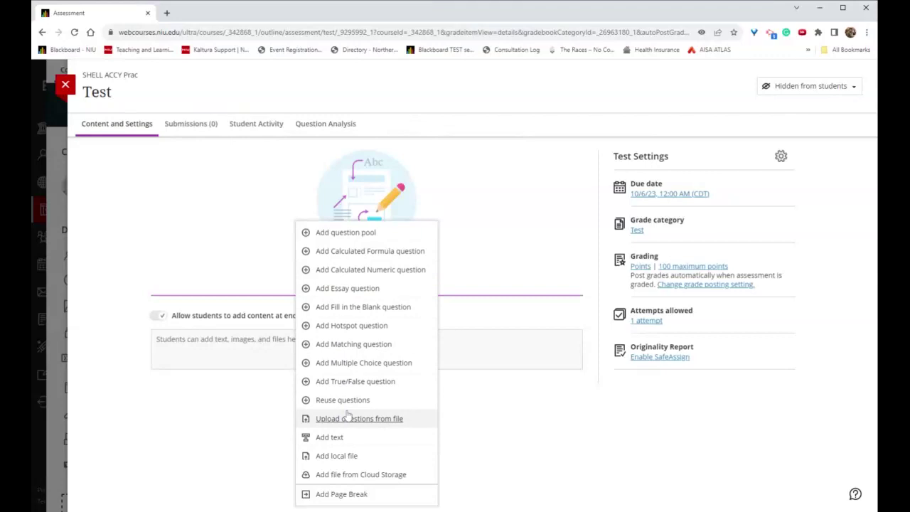
{"action": "left_click", "coordinate": [349, 458]}
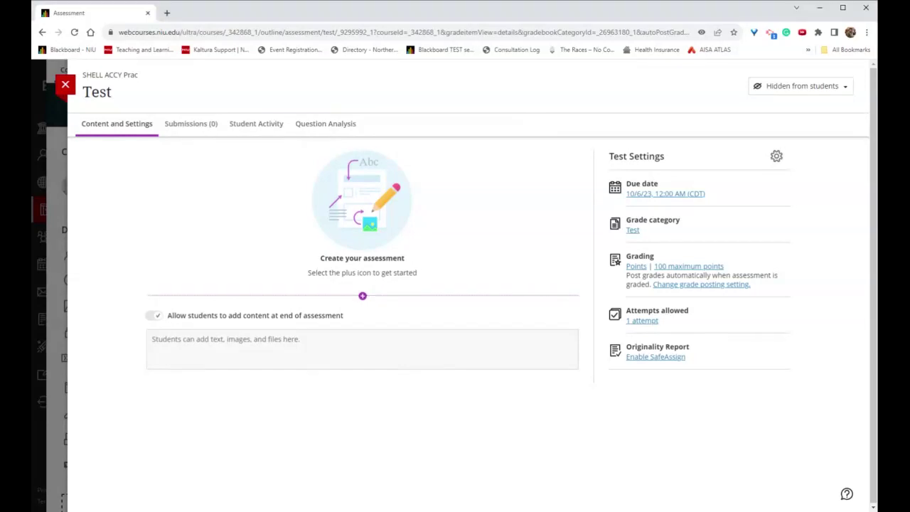
{"action": "left_click_drag", "start_coordinate": [363, 296], "coordinate": [392, 335]}
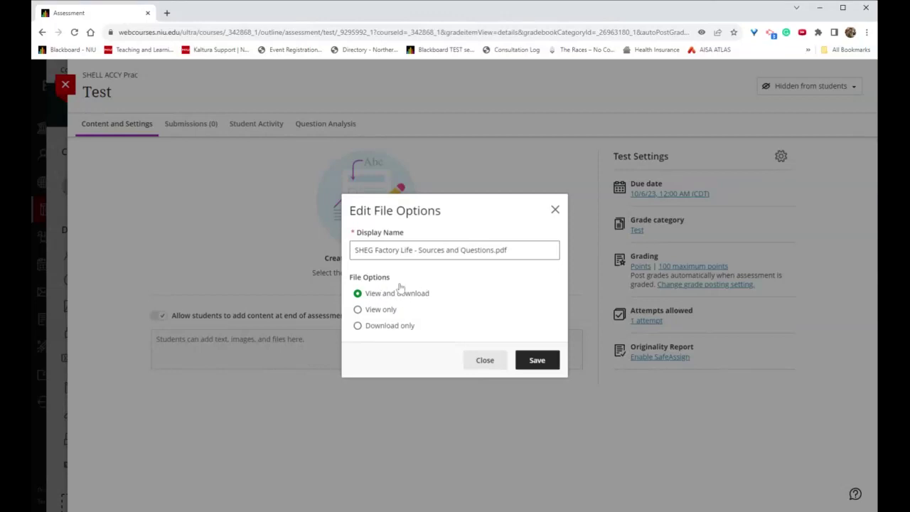
{"action": "left_click", "coordinate": [527, 362]}
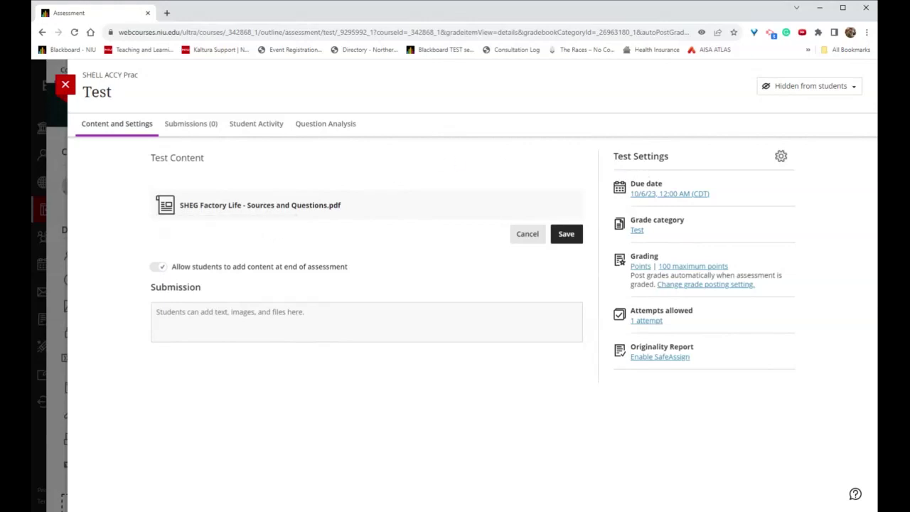
- Examine the test settings from due date and presentation options through grade category, grading schema, assessment results, security and additional tools
{"action": "left_click", "coordinate": [648, 194]}
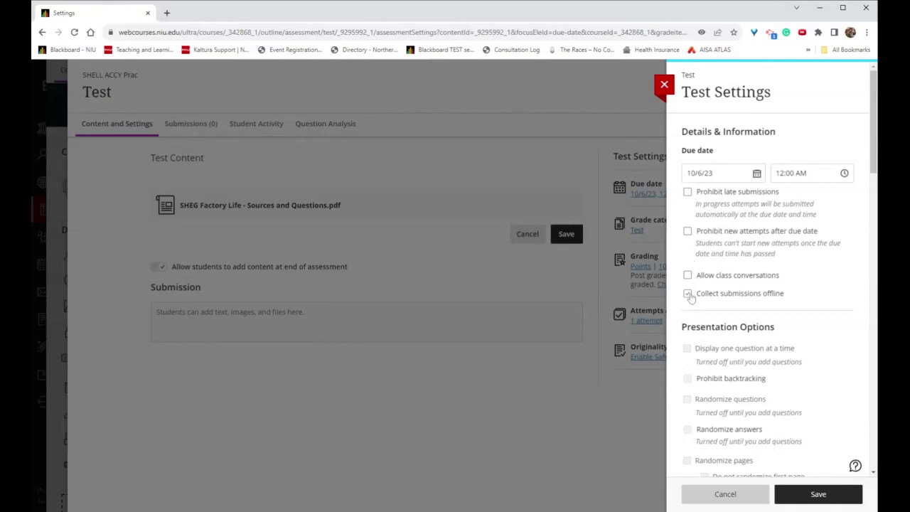
{"action": "left_click", "coordinate": [689, 295]}
{"action": "scroll", "coordinate": [758, 286], "scroll_direction": "down", "scroll_amount": 2}
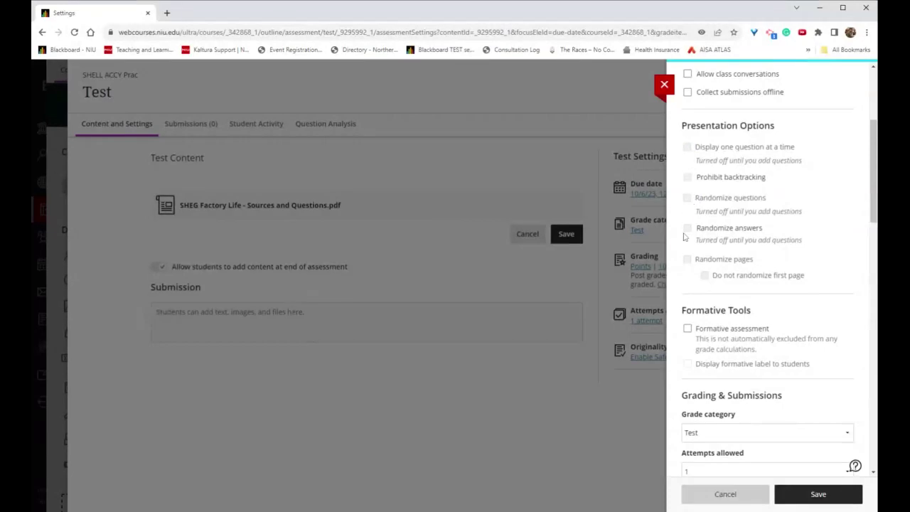
{"action": "scroll", "coordinate": [732, 230], "scroll_direction": "down", "scroll_amount": 3}
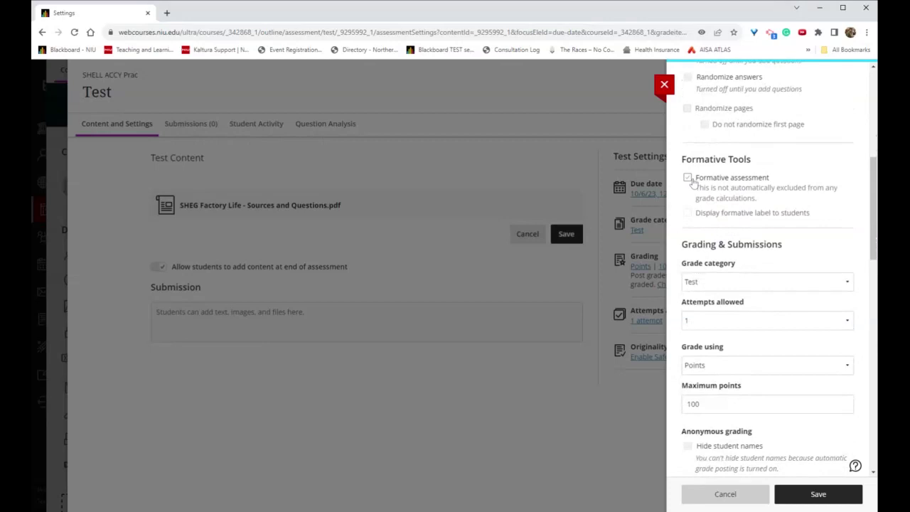
{"action": "scroll", "coordinate": [704, 212], "scroll_direction": "down", "scroll_amount": 1}
{"action": "scroll", "coordinate": [704, 212], "scroll_direction": "down", "scroll_amount": 3}
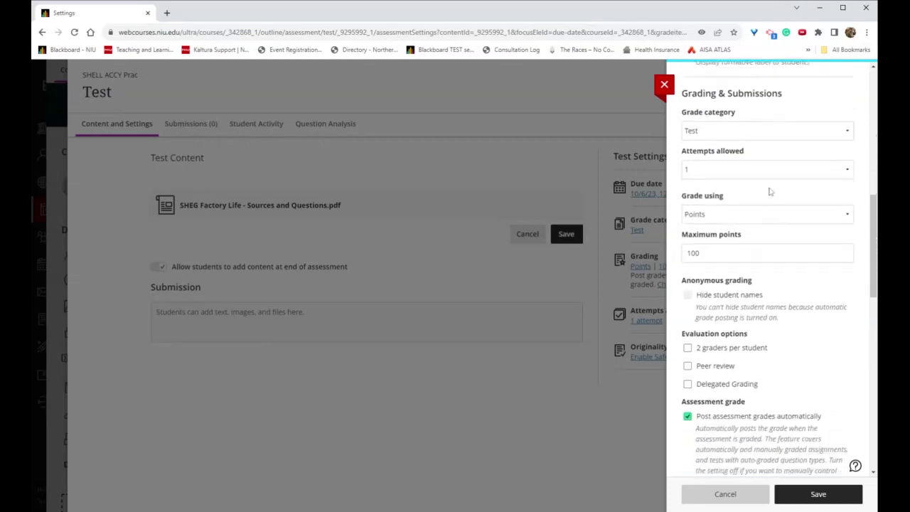
{"action": "left_click", "coordinate": [814, 133]}
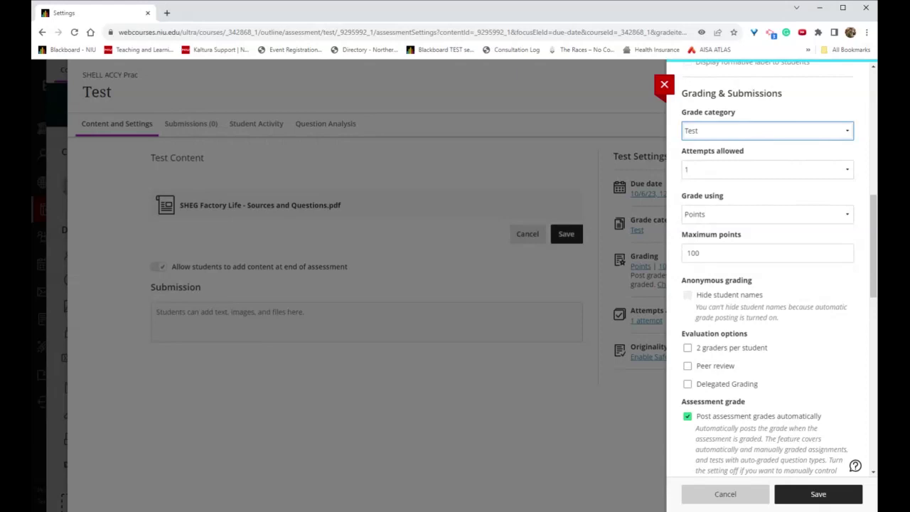
{"action": "left_click", "coordinate": [760, 215]}
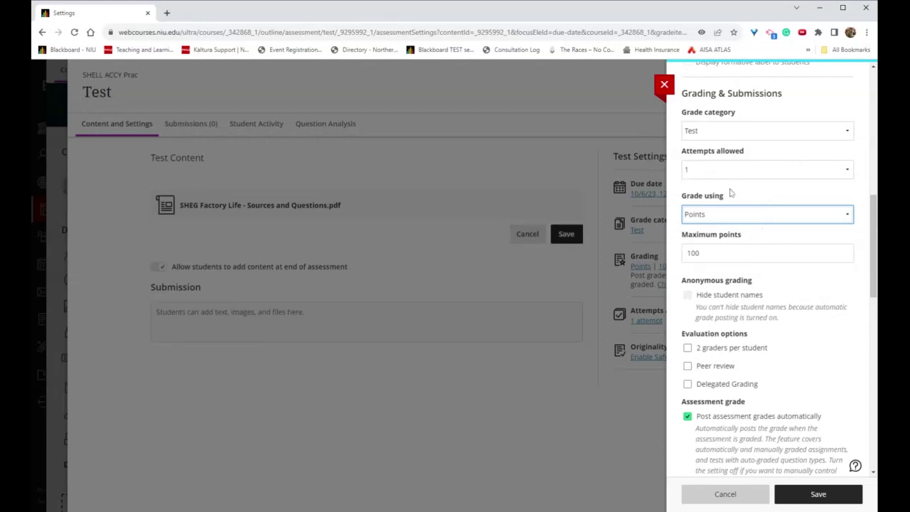
{"action": "scroll", "coordinate": [754, 300], "scroll_direction": "down", "scroll_amount": 4}
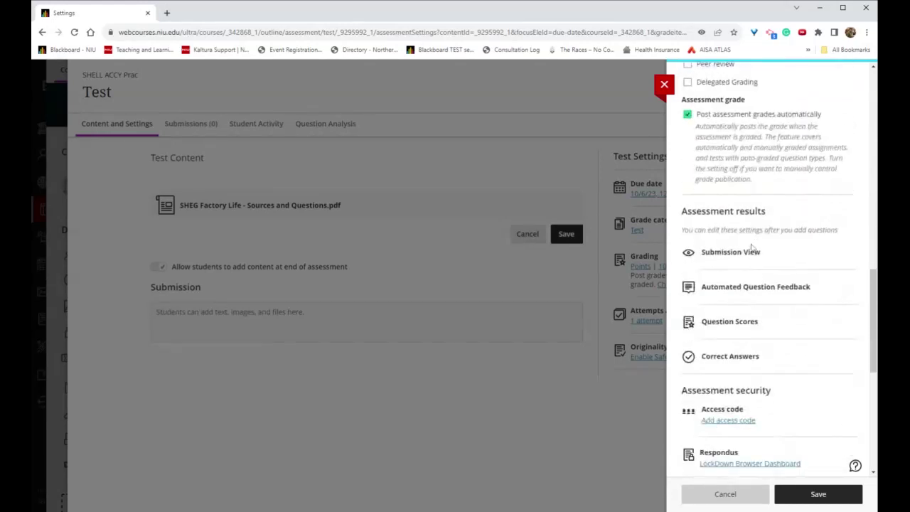
{"action": "scroll", "coordinate": [742, 263], "scroll_direction": "down", "scroll_amount": 3}
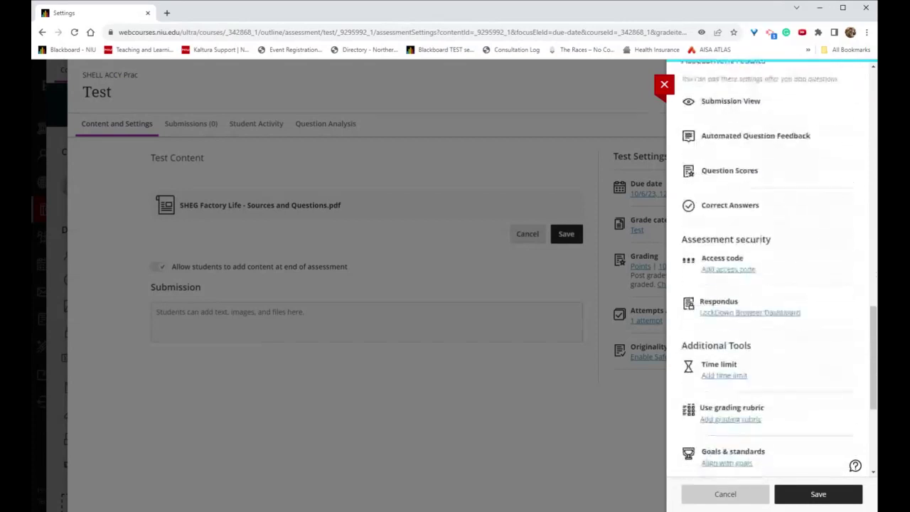
{"action": "scroll", "coordinate": [743, 281], "scroll_direction": "down", "scroll_amount": 2}
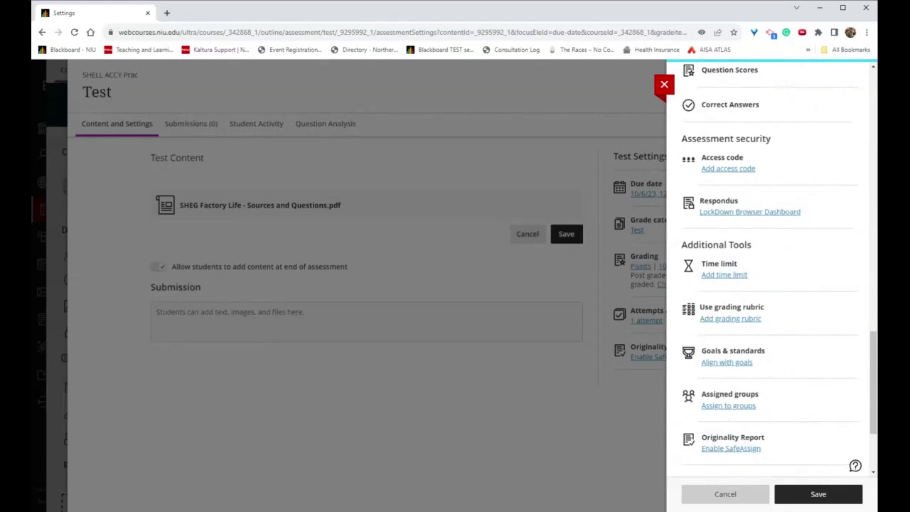
- Open a new grading rubric to look over its default criteria, and close the rubric and test settings without saving
{"action": "left_click", "coordinate": [733, 319]}
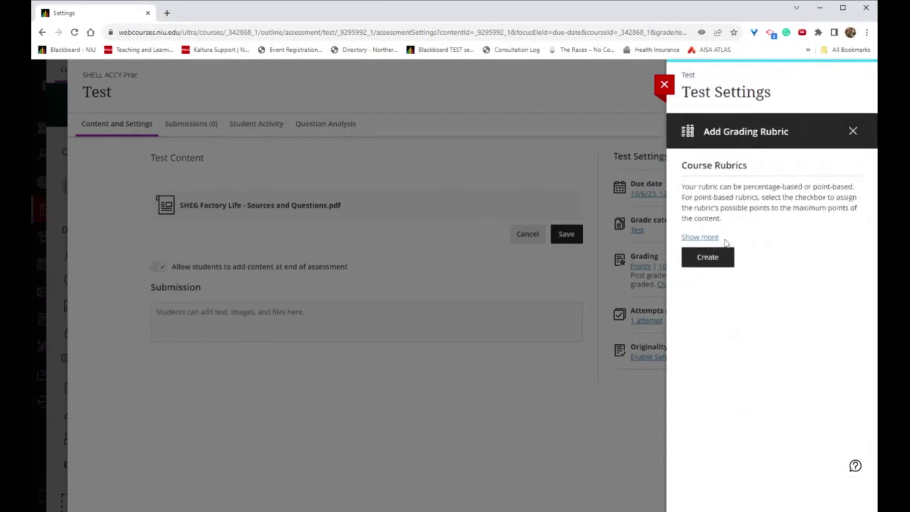
{"action": "left_click", "coordinate": [714, 258]}
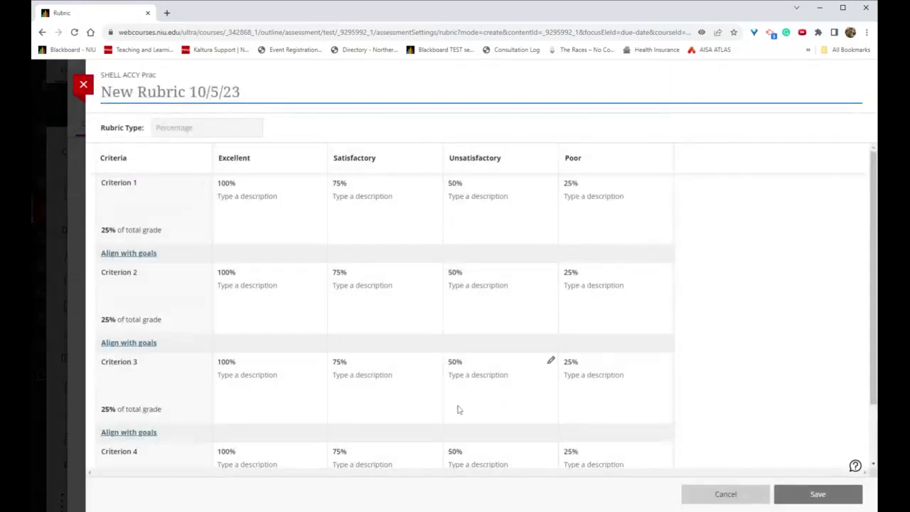
{"action": "scroll", "coordinate": [142, 224], "scroll_direction": "down", "scroll_amount": 2}
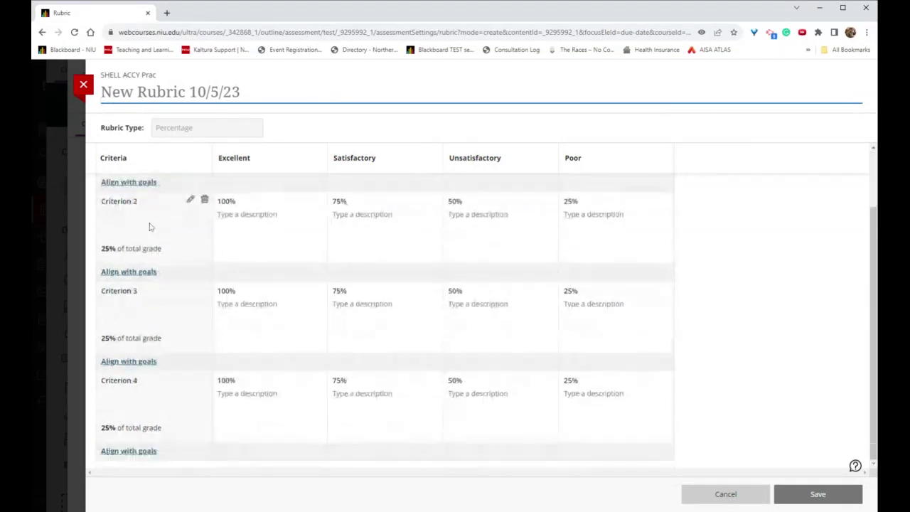
{"action": "scroll", "coordinate": [148, 227], "scroll_direction": "up", "scroll_amount": 2}
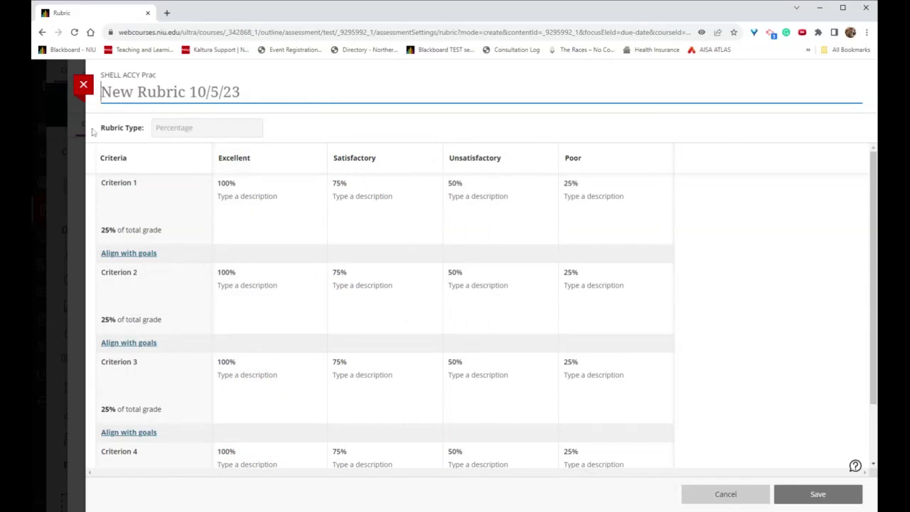
{"action": "left_click", "coordinate": [84, 88]}
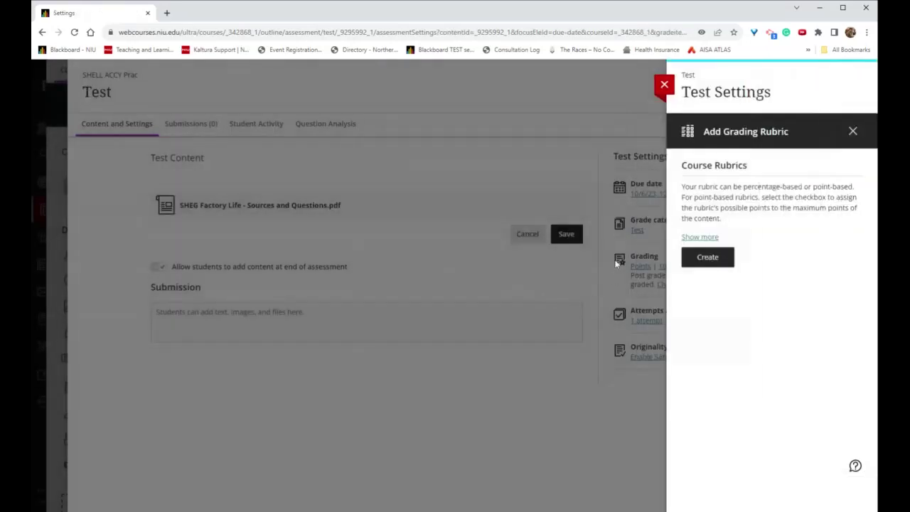
{"action": "left_click", "coordinate": [663, 87]}
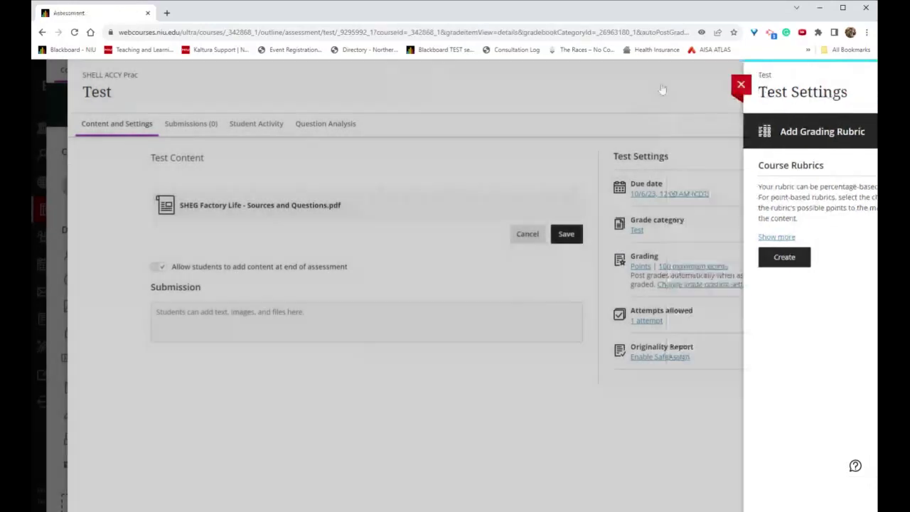
- Save the attached PDF in the test content, return to the course content, and make the test visible to students
{"action": "left_click", "coordinate": [573, 235]}
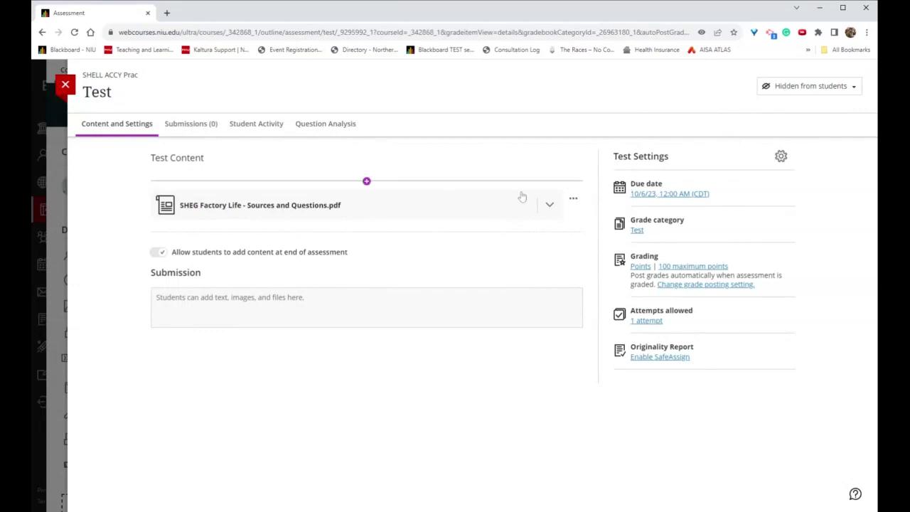
{"action": "left_click", "coordinate": [66, 86]}
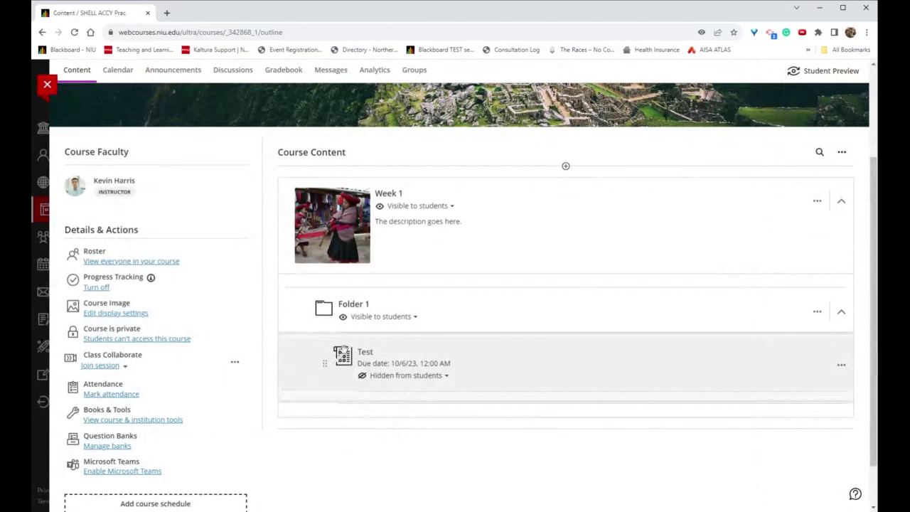
{"action": "left_click", "coordinate": [363, 377]}
{"action": "left_click", "coordinate": [377, 394]}
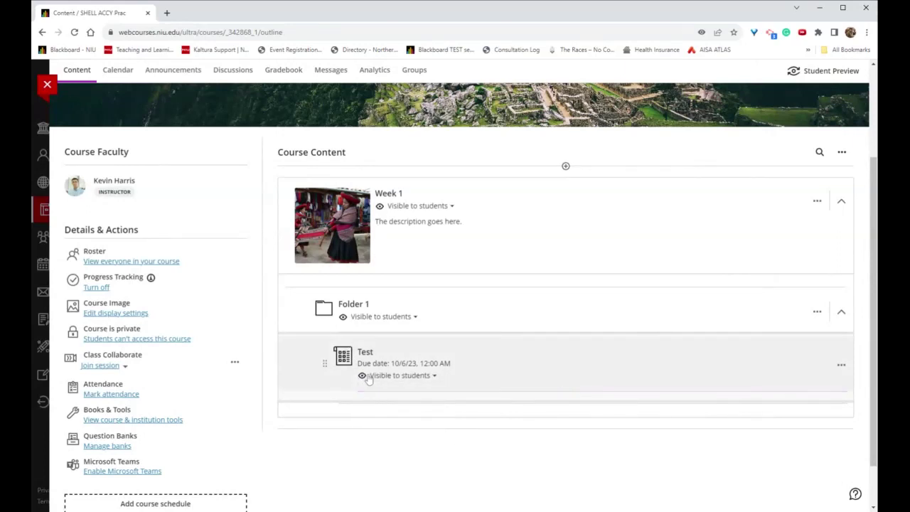
- Reopen the test from Folder 1 to view its content and submissions, and return to the course content
{"action": "left_click", "coordinate": [396, 356]}
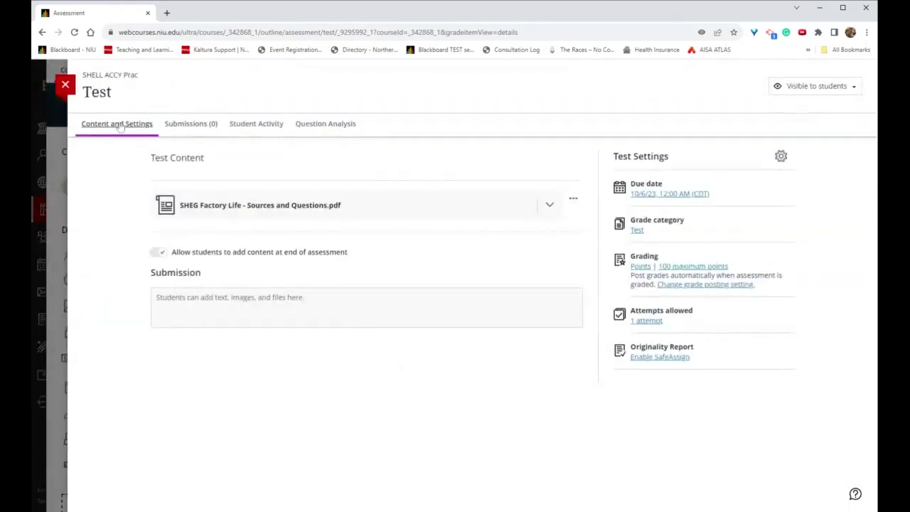
{"action": "left_click", "coordinate": [70, 89]}
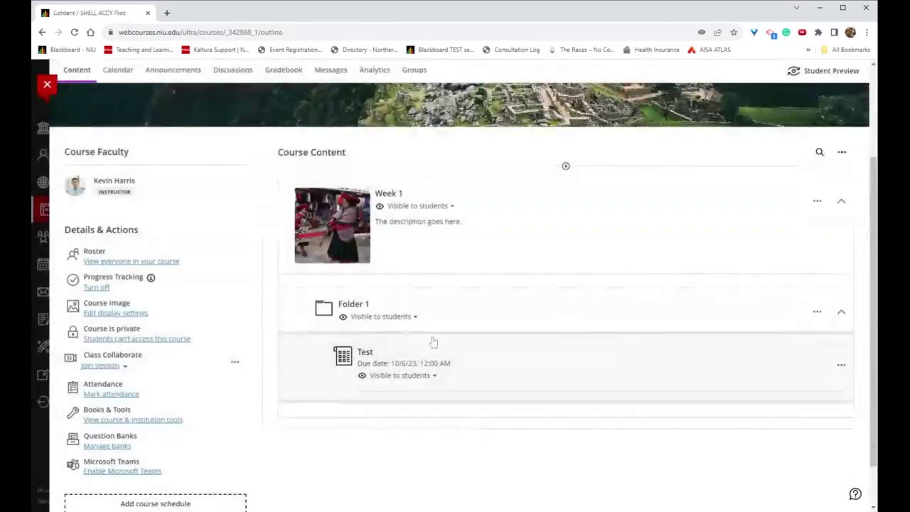
{"action": "left_click", "coordinate": [438, 333]}
{"action": "left_click", "coordinate": [419, 356]}
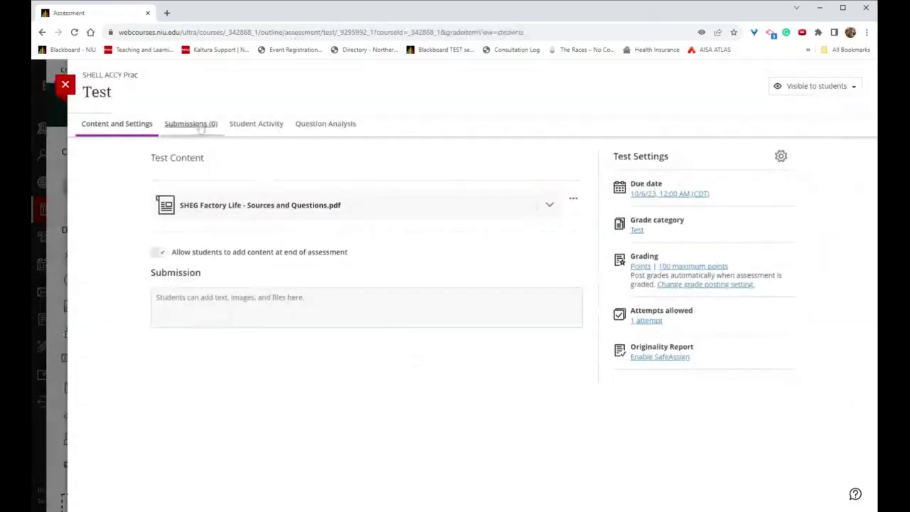
{"action": "left_click", "coordinate": [202, 126]}
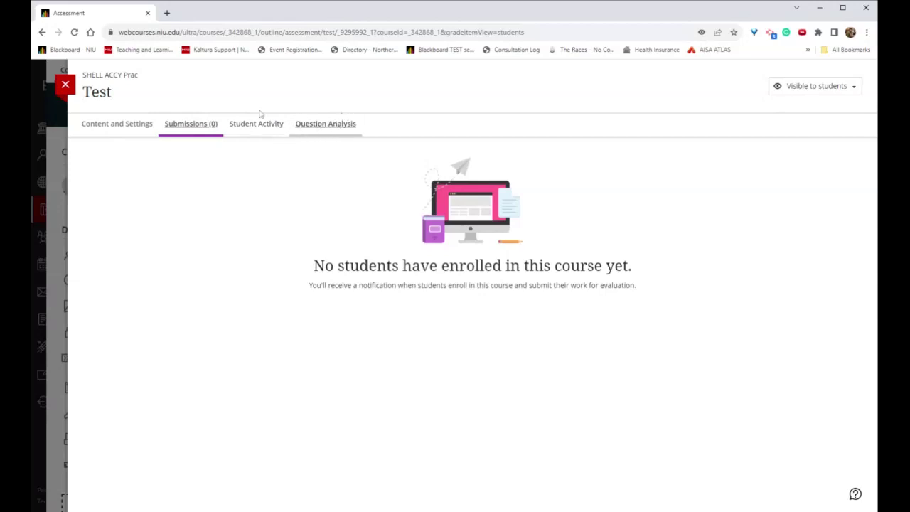
{"action": "left_click", "coordinate": [65, 86]}
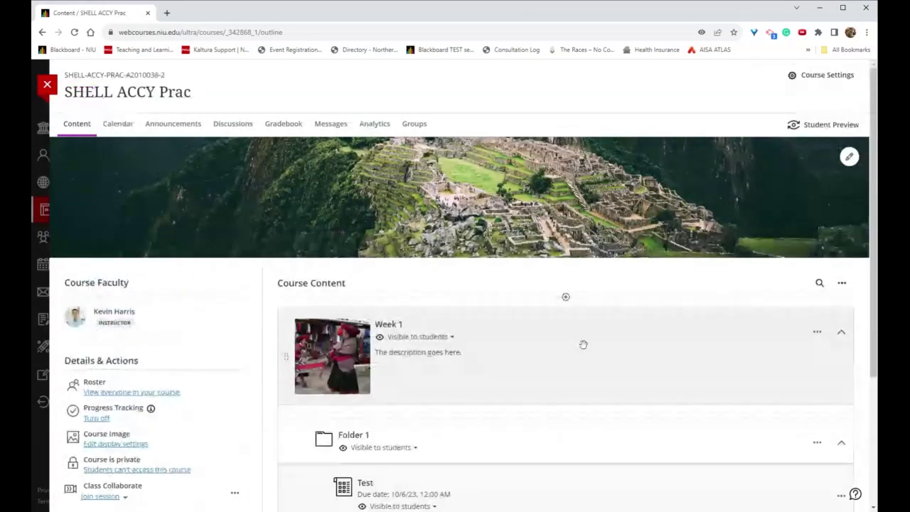
- Look over the course content and its course-level options for batch editing, importing, copying and exporting
{"action": "scroll", "coordinate": [584, 344], "scroll_direction": "down", "scroll_amount": 3}
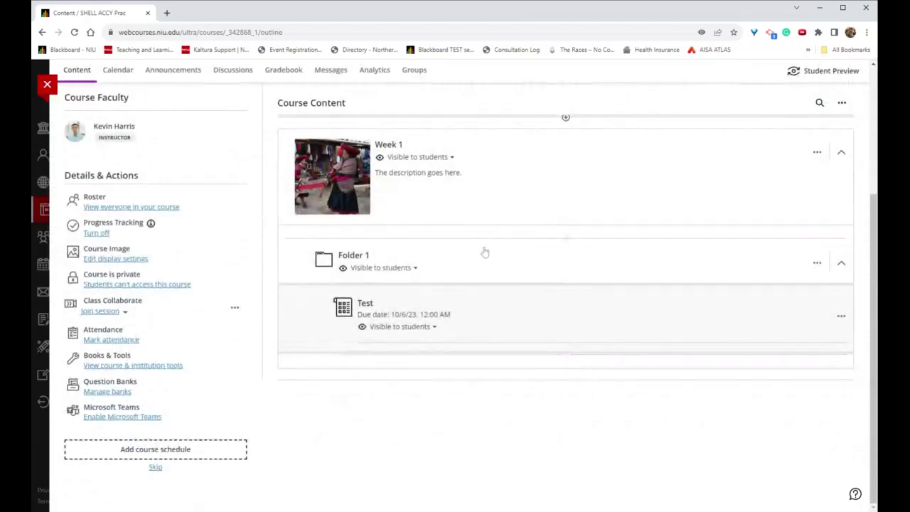
{"action": "scroll", "coordinate": [514, 234], "scroll_direction": "up", "scroll_amount": 3}
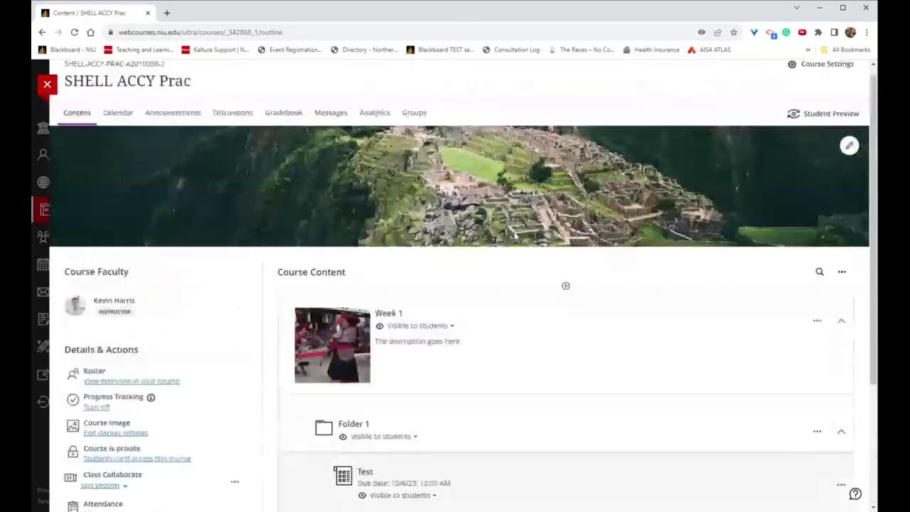
{"action": "scroll", "coordinate": [514, 234], "scroll_direction": "up", "scroll_amount": 1}
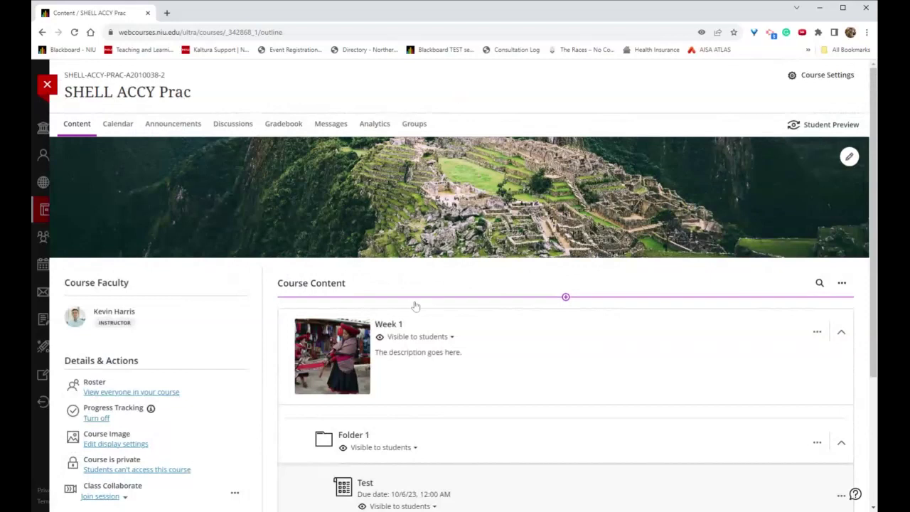
{"action": "left_click", "coordinate": [839, 285]}
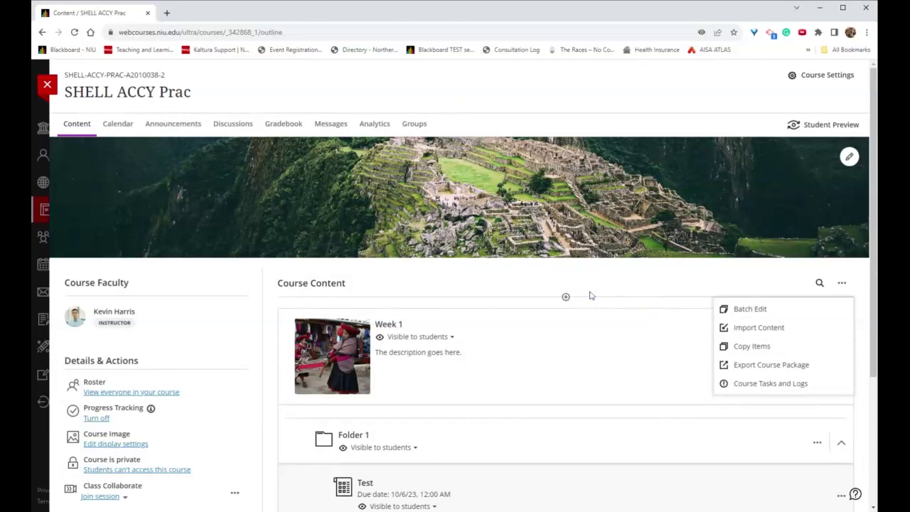
{"action": "left_click", "coordinate": [590, 296]}
{"action": "left_click", "coordinate": [566, 298]}
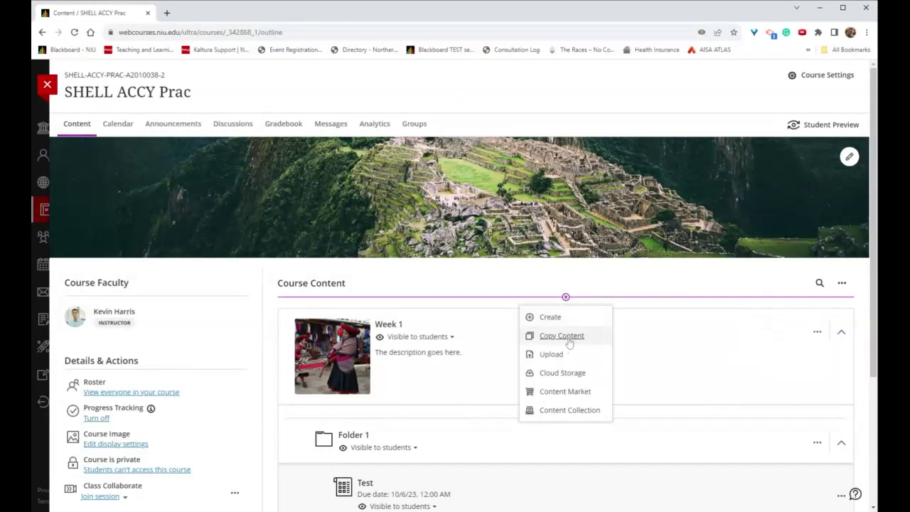
{"action": "left_click", "coordinate": [562, 336]}
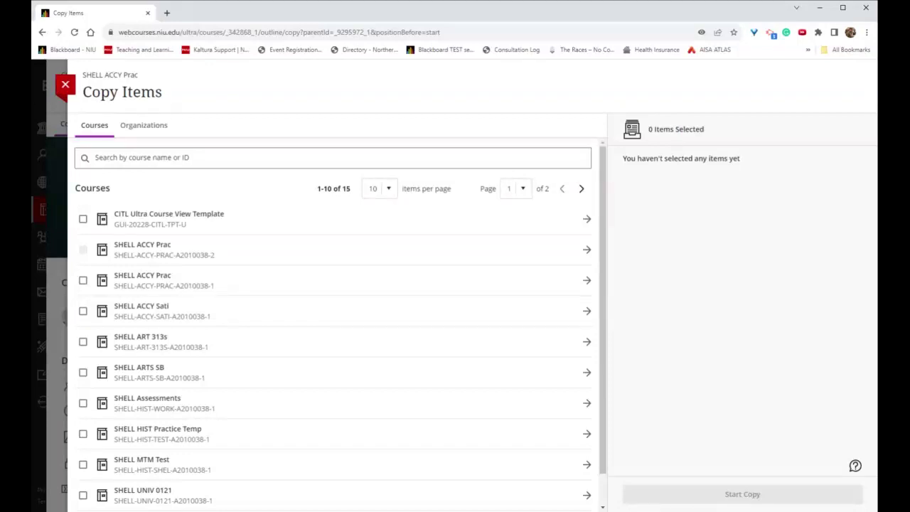
{"action": "left_click", "coordinate": [83, 219]}
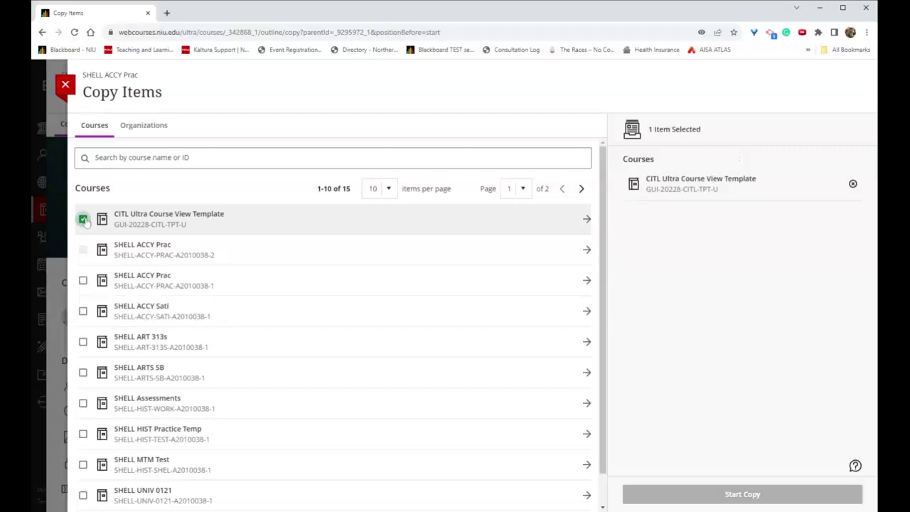
{"action": "left_click", "coordinate": [65, 85]}
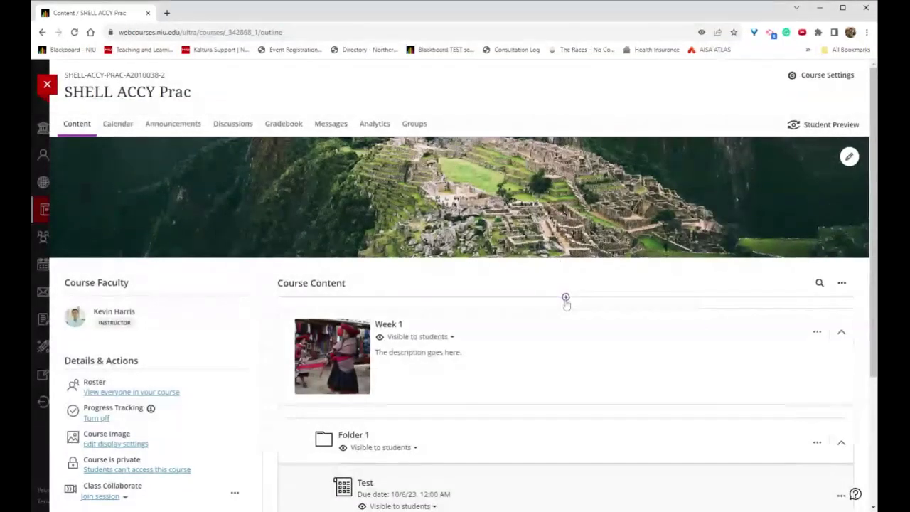
- Copy the whole CITL Ultra Course View Template course into the course content above the Week 1 module
{"action": "left_click", "coordinate": [566, 298]}
{"action": "left_click", "coordinate": [562, 336]}
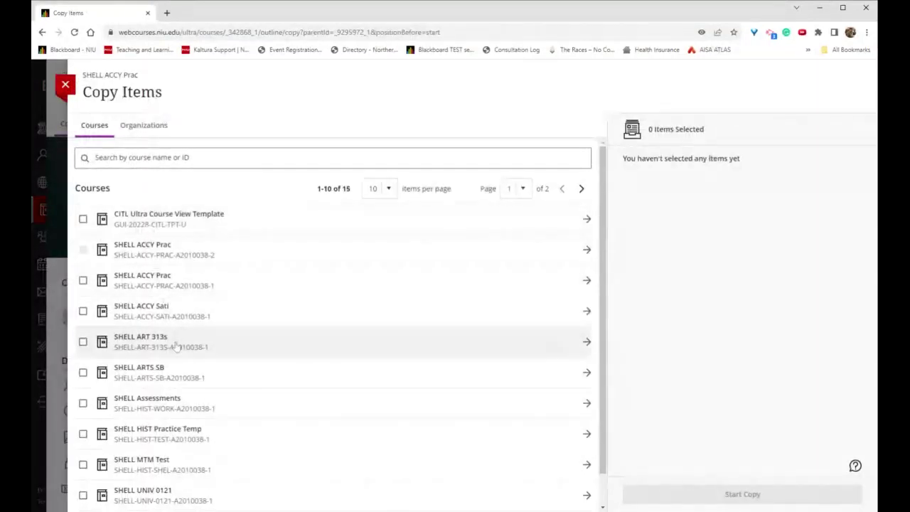
{"action": "left_click", "coordinate": [83, 219]}
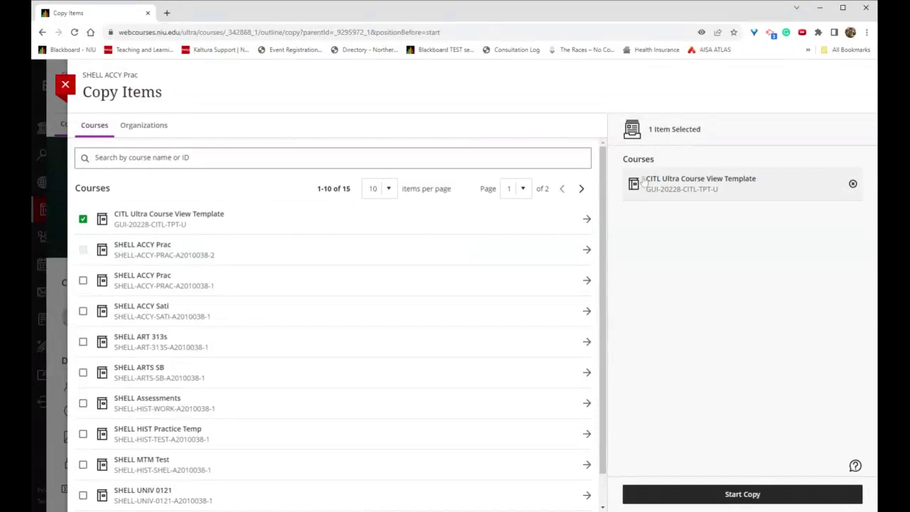
{"action": "left_click", "coordinate": [796, 502]}
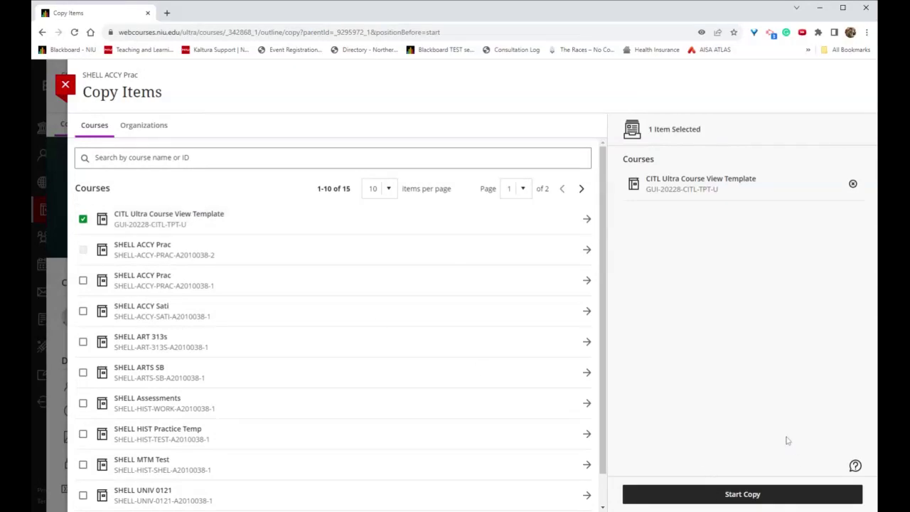
{"action": "left_click", "coordinate": [755, 501]}
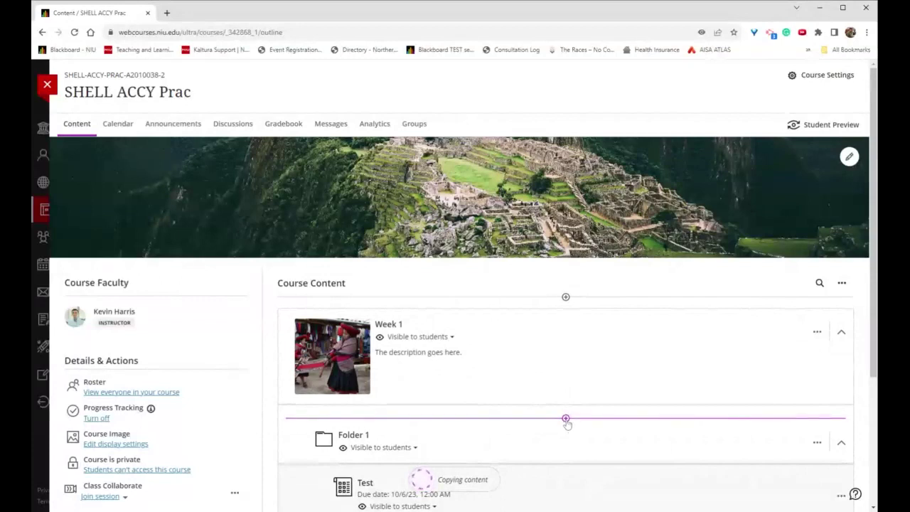
- Select the Test and Discussion Post from the SHELL Assessments content for copying into Week 1, and leave without starting the copy
{"action": "left_click", "coordinate": [566, 419]}
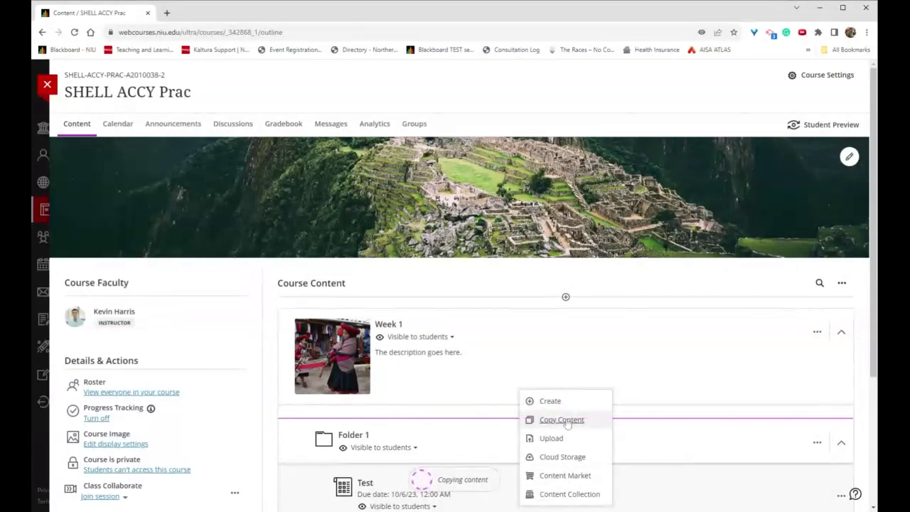
{"action": "left_click", "coordinate": [562, 421]}
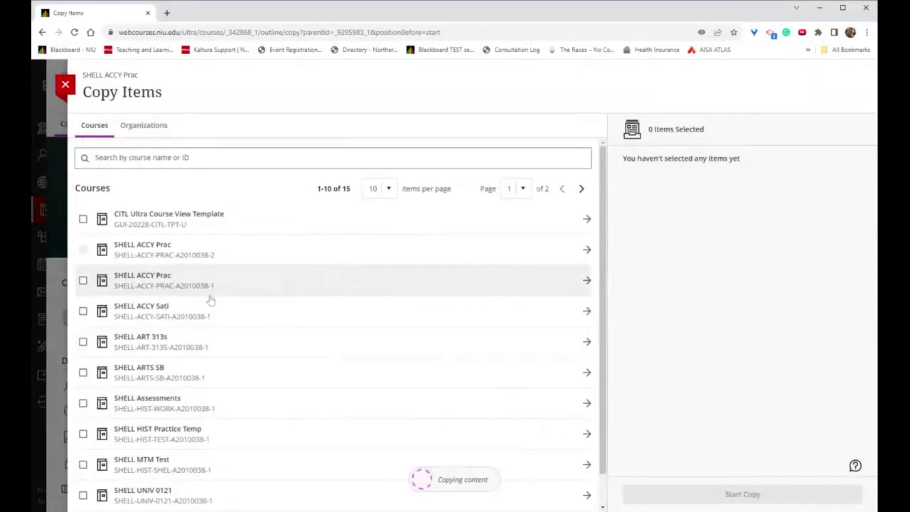
{"action": "scroll", "coordinate": [210, 301], "scroll_direction": "down", "scroll_amount": 1}
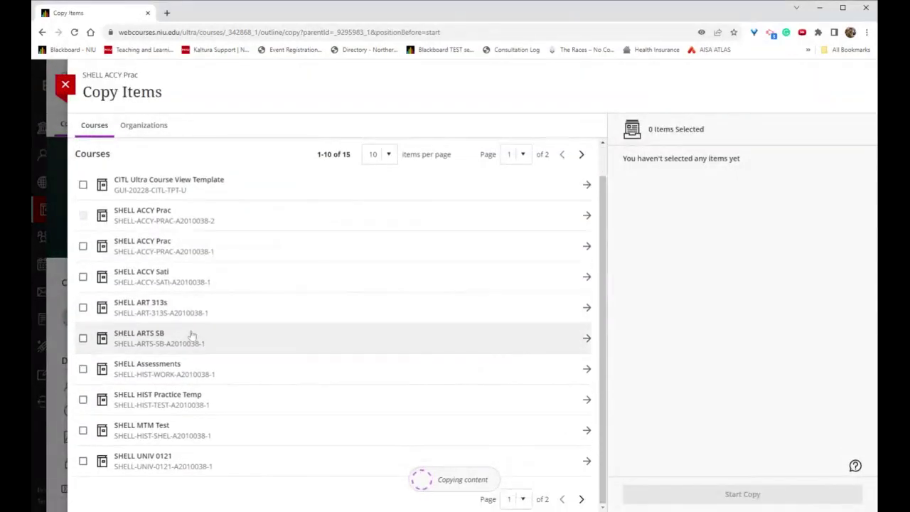
{"action": "left_click", "coordinate": [147, 370]}
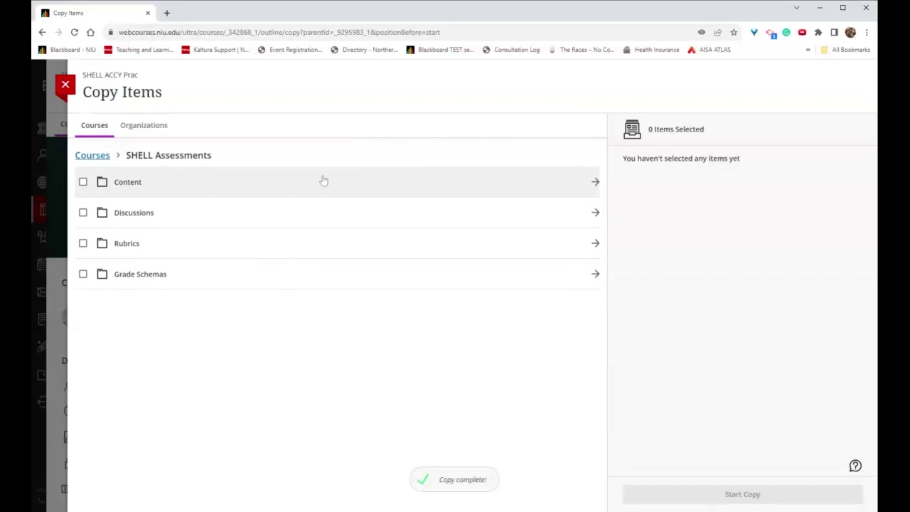
{"action": "left_click", "coordinate": [595, 182]}
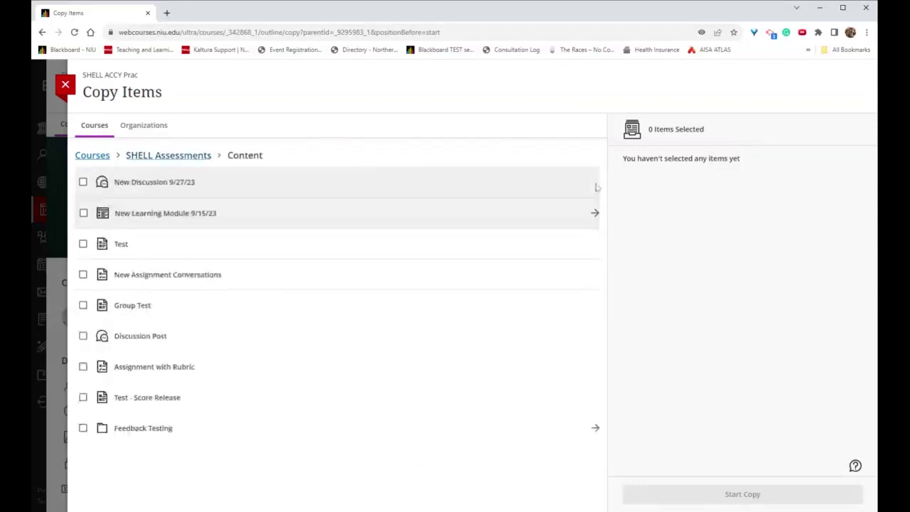
{"action": "left_click", "coordinate": [83, 337]}
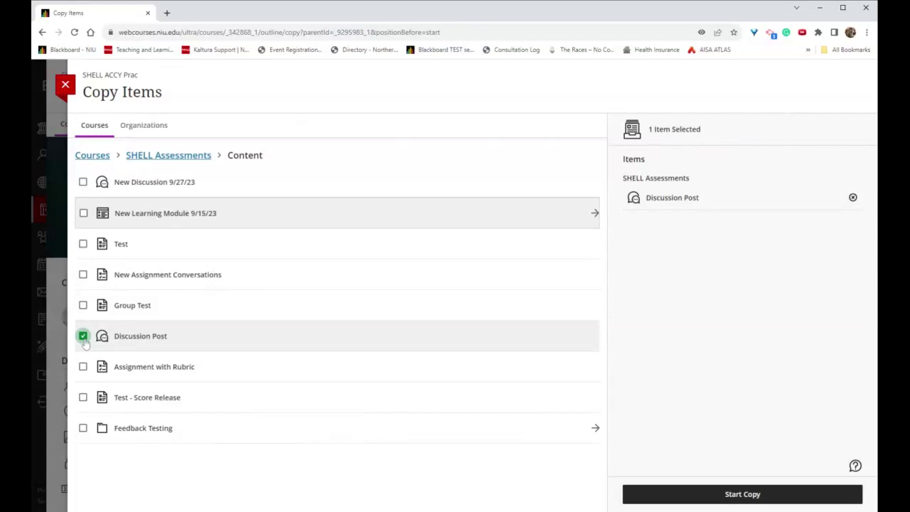
{"action": "left_click", "coordinate": [84, 244]}
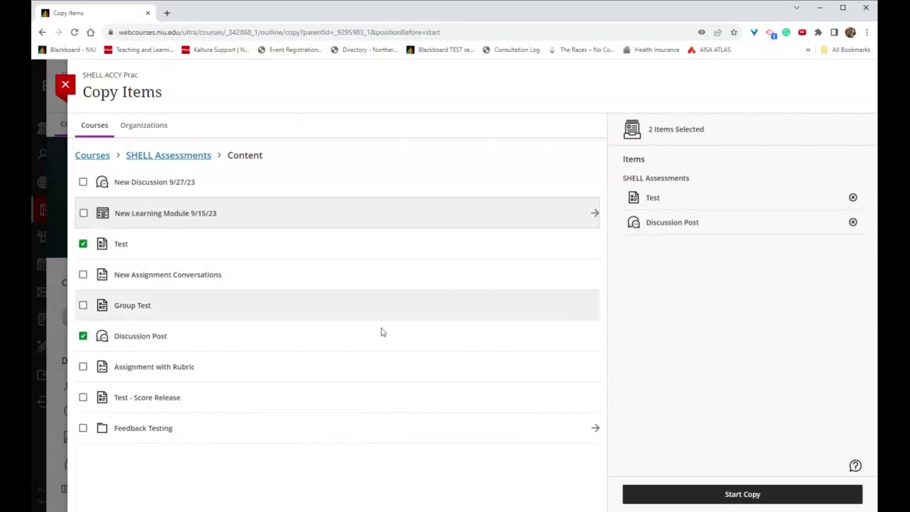
{"action": "left_click", "coordinate": [738, 492]}
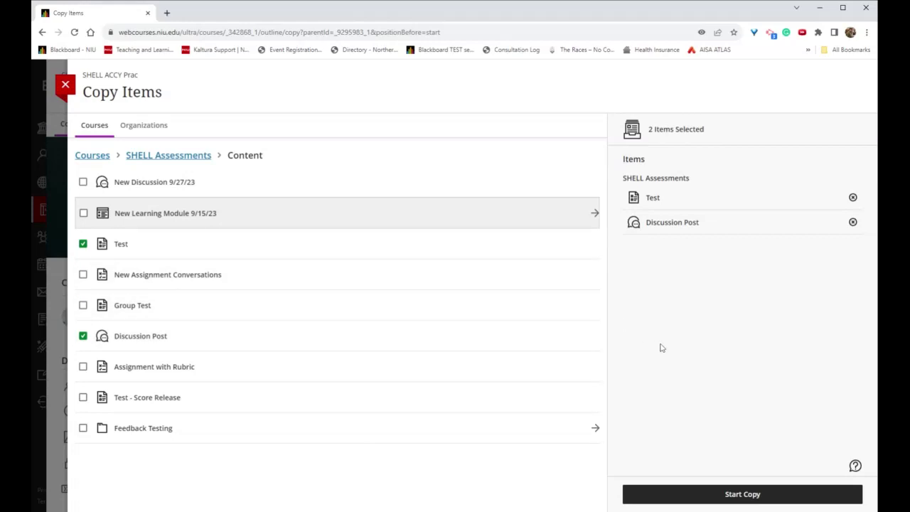
{"action": "left_click", "coordinate": [65, 86]}
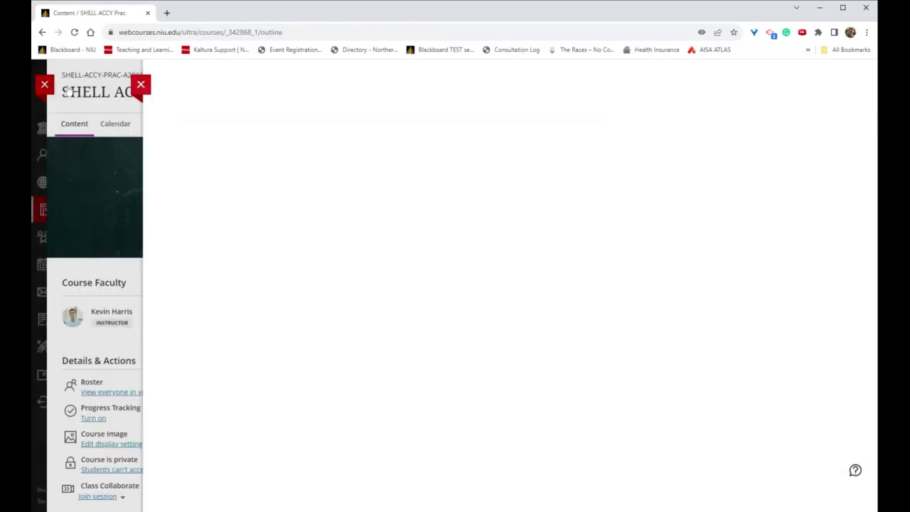
- Look over the template folders, modules and discussion copied into the course content, from Template Resources down to Week 1
{"action": "scroll", "coordinate": [420, 314], "scroll_direction": "down", "scroll_amount": 3}
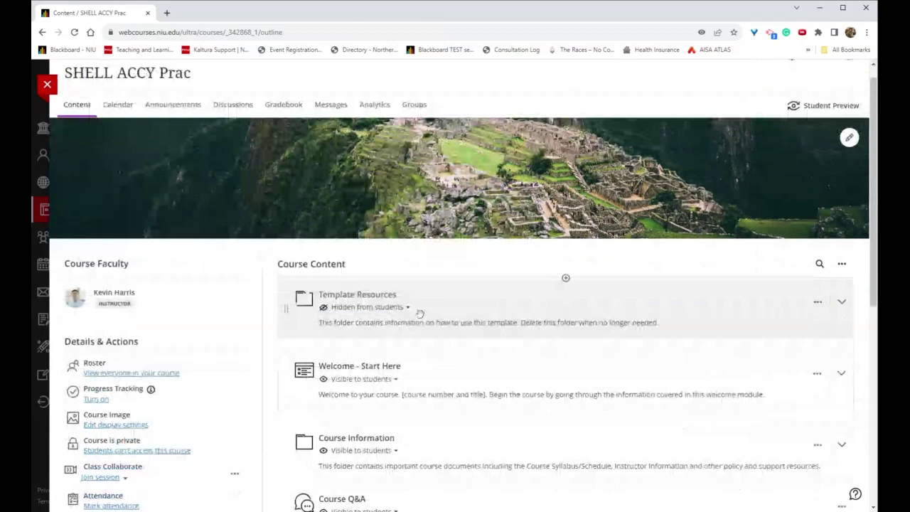
{"action": "scroll", "coordinate": [420, 314], "scroll_direction": "up", "scroll_amount": 3}
{"action": "scroll", "coordinate": [427, 311], "scroll_direction": "down", "scroll_amount": 3}
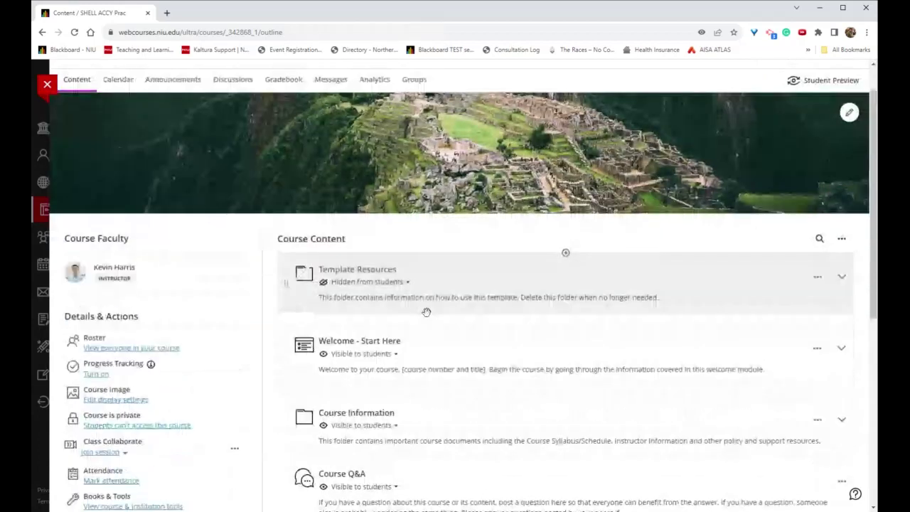
{"action": "scroll", "coordinate": [427, 311], "scroll_direction": "down", "scroll_amount": 3}
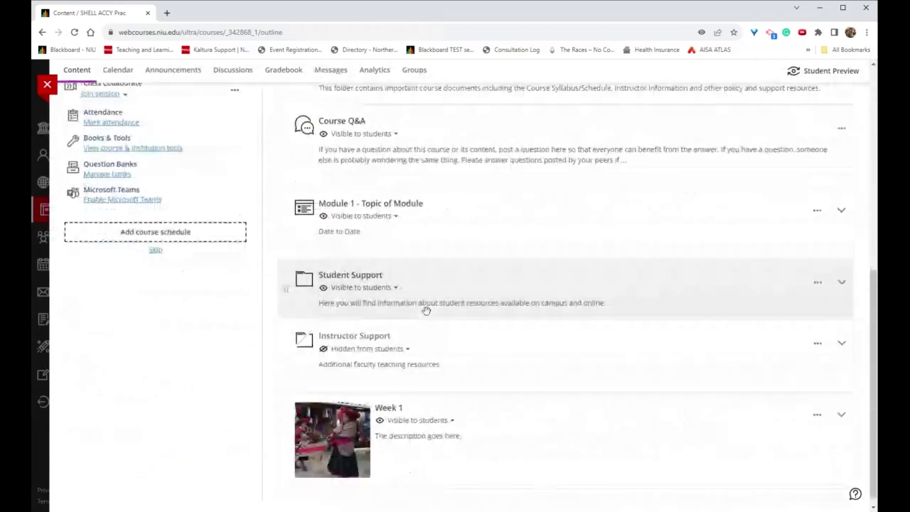
{"action": "scroll", "coordinate": [426, 311], "scroll_direction": "up", "scroll_amount": 5}
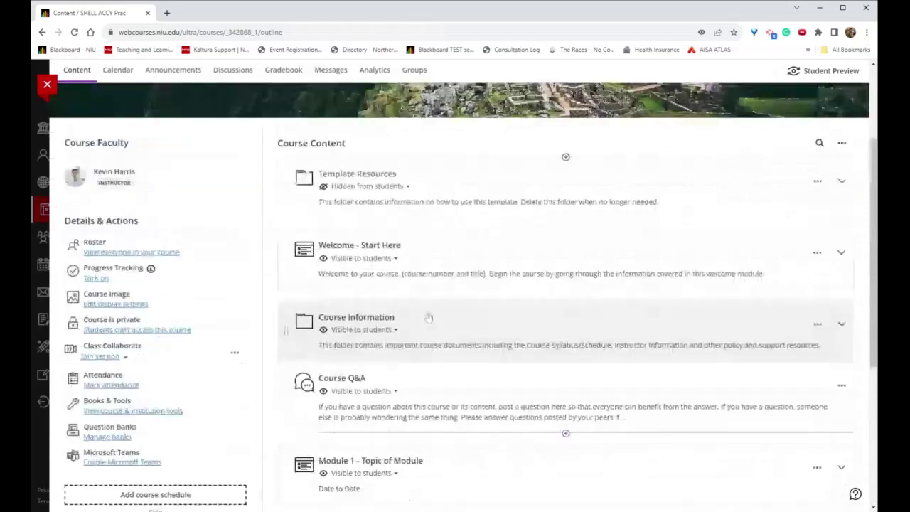
{"action": "scroll", "coordinate": [429, 318], "scroll_direction": "up", "scroll_amount": 2}
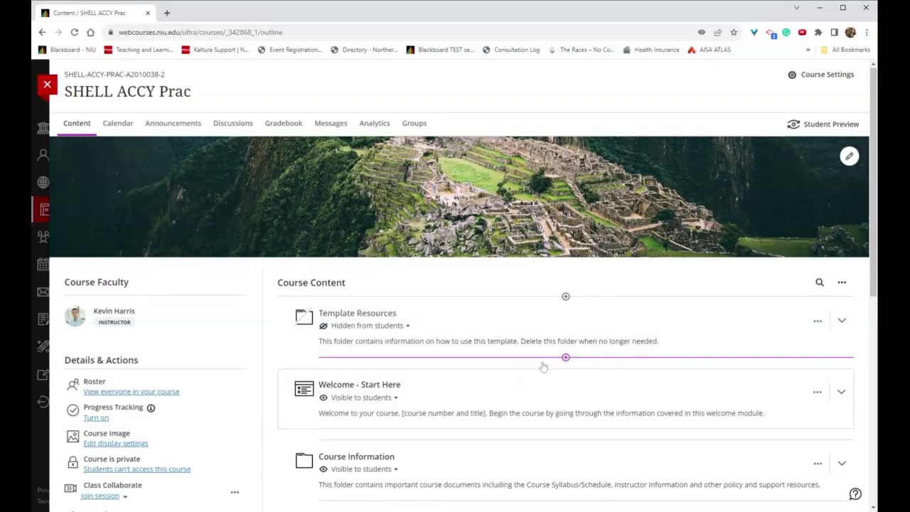
{"action": "scroll", "coordinate": [544, 367], "scroll_direction": "down", "scroll_amount": 1}
{"action": "scroll", "coordinate": [544, 366], "scroll_direction": "down", "scroll_amount": 2}
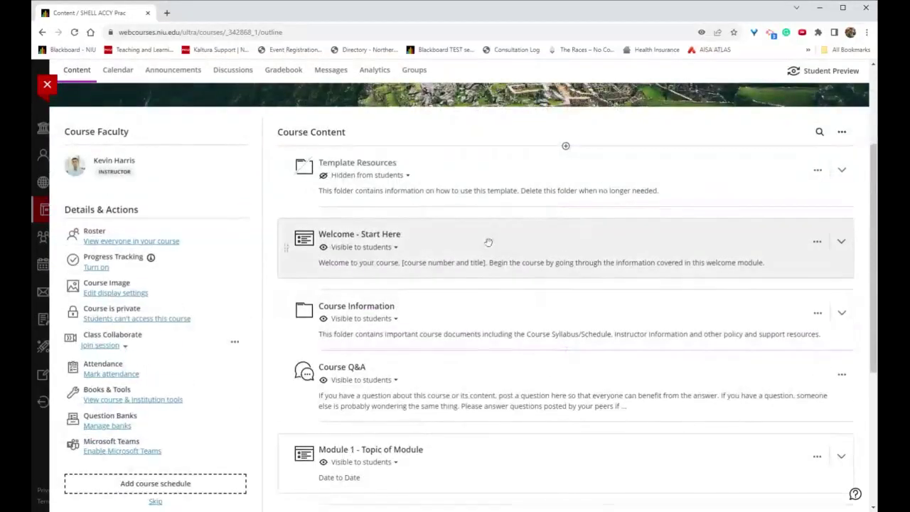
- Expand the Template Resources folder and the Welcome - Start Here module to view the documents inside
{"action": "left_click", "coordinate": [358, 163]}
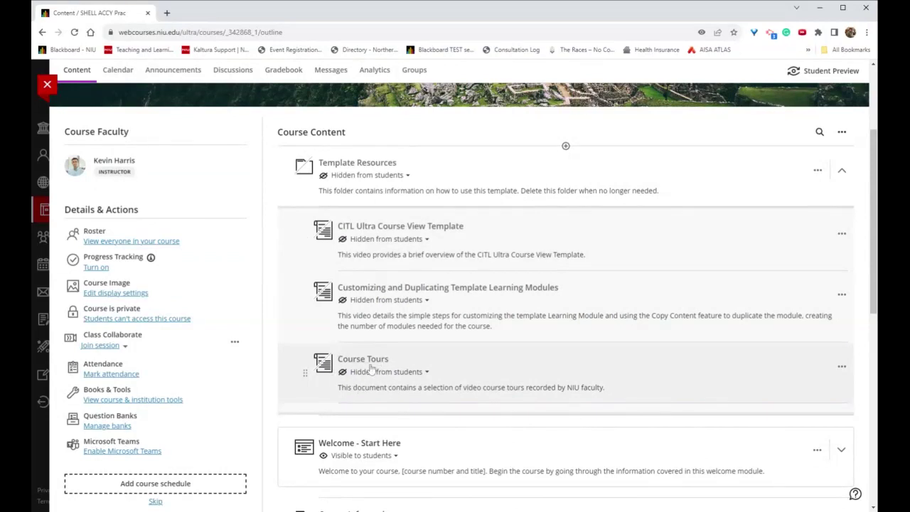
{"action": "scroll", "coordinate": [339, 316], "scroll_direction": "down", "scroll_amount": 3}
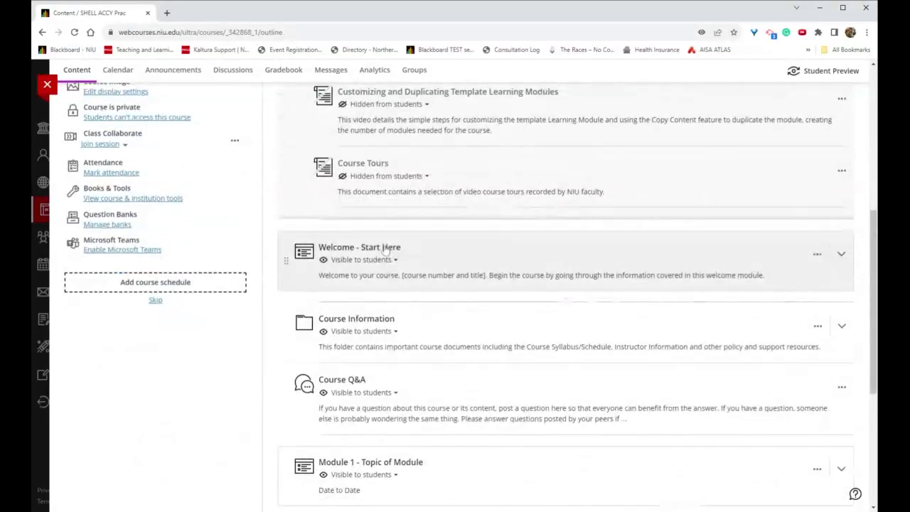
{"action": "left_click", "coordinate": [382, 242]}
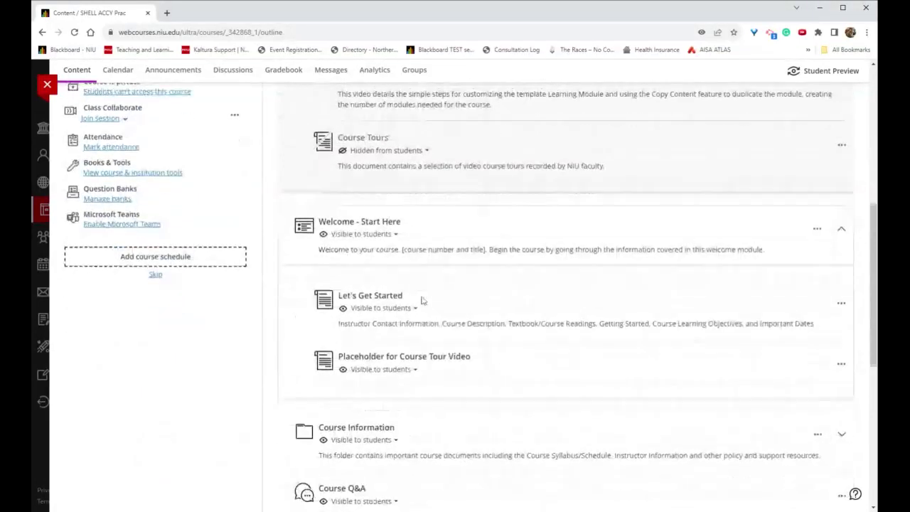
{"action": "scroll", "coordinate": [422, 301], "scroll_direction": "down", "scroll_amount": 1}
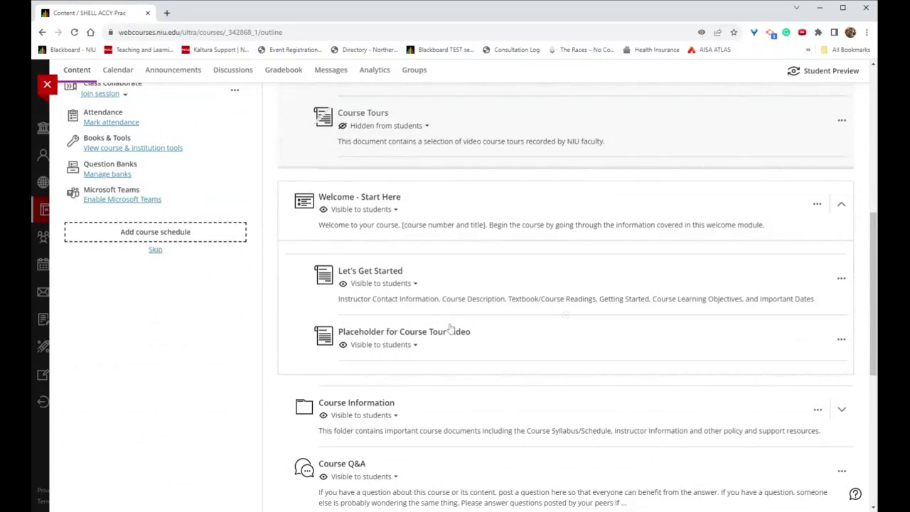
- Delete the Placeholder for Course Tour Video document from the Welcome - Start Here module
{"action": "left_click", "coordinate": [841, 341]}
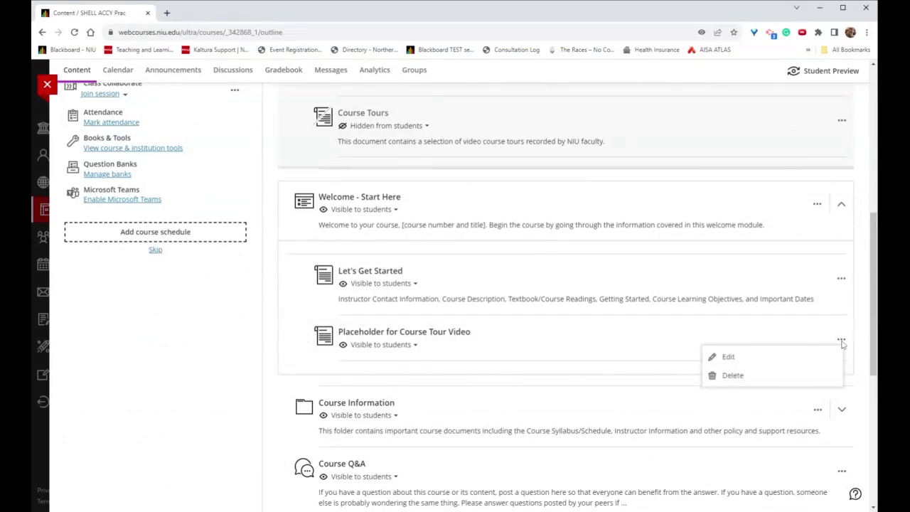
{"action": "left_click", "coordinate": [739, 382]}
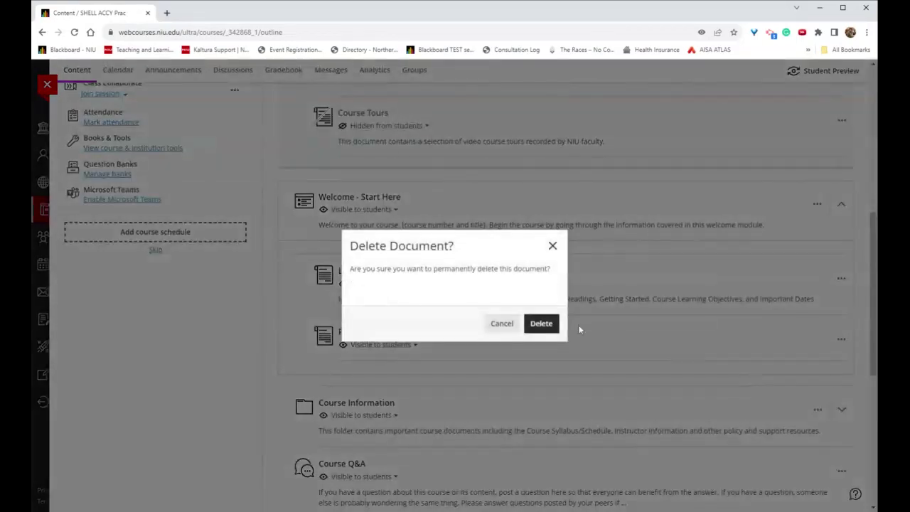
{"action": "left_click", "coordinate": [545, 324]}
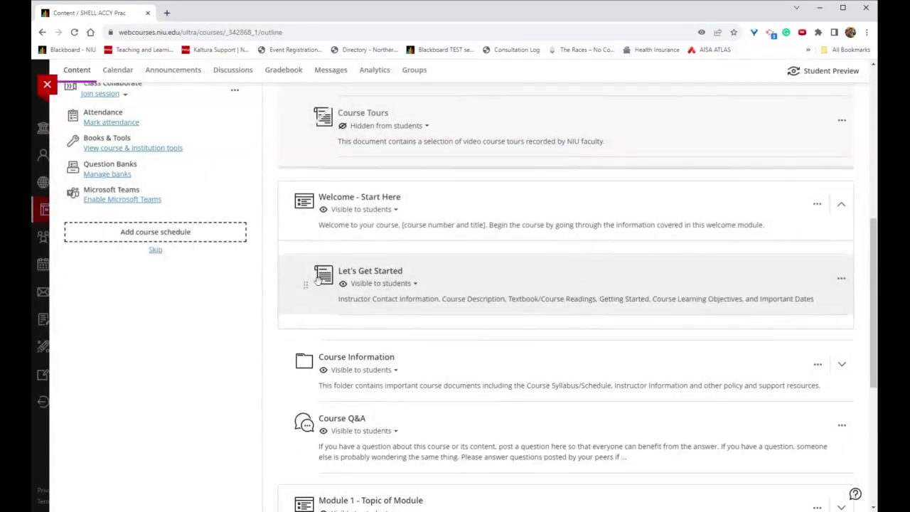
{"action": "scroll", "coordinate": [324, 270], "scroll_direction": "up", "scroll_amount": 2}
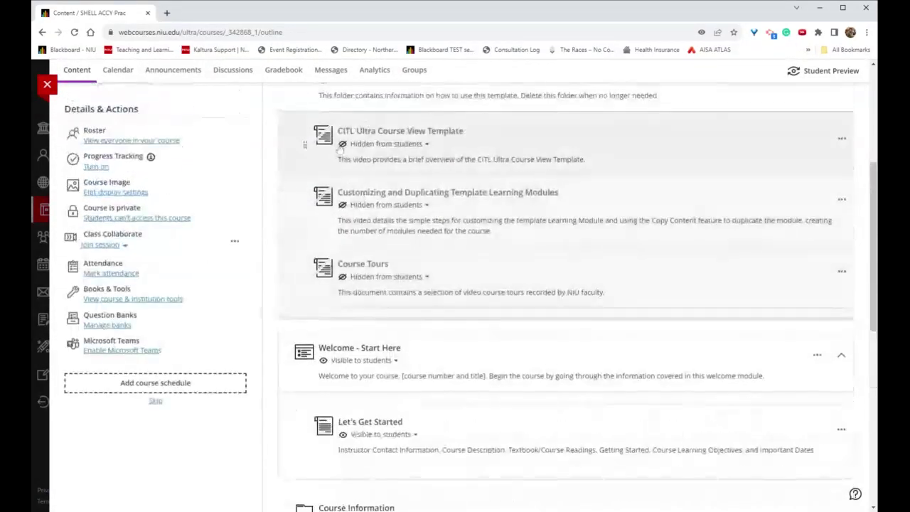
- Examine the release conditions available for the Template Resources folder, including the Performance condition, and leave without saving
{"action": "scroll", "coordinate": [340, 147], "scroll_direction": "up", "scroll_amount": 3}
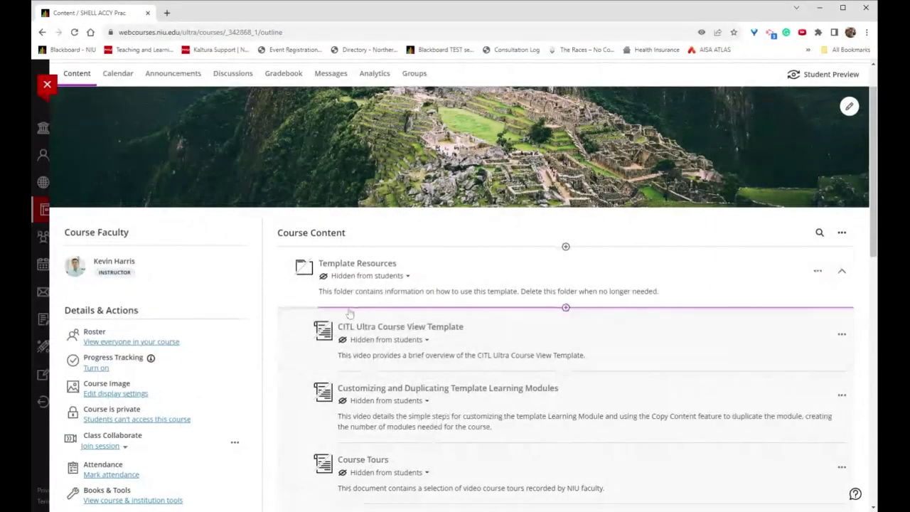
{"action": "left_click", "coordinate": [326, 277]}
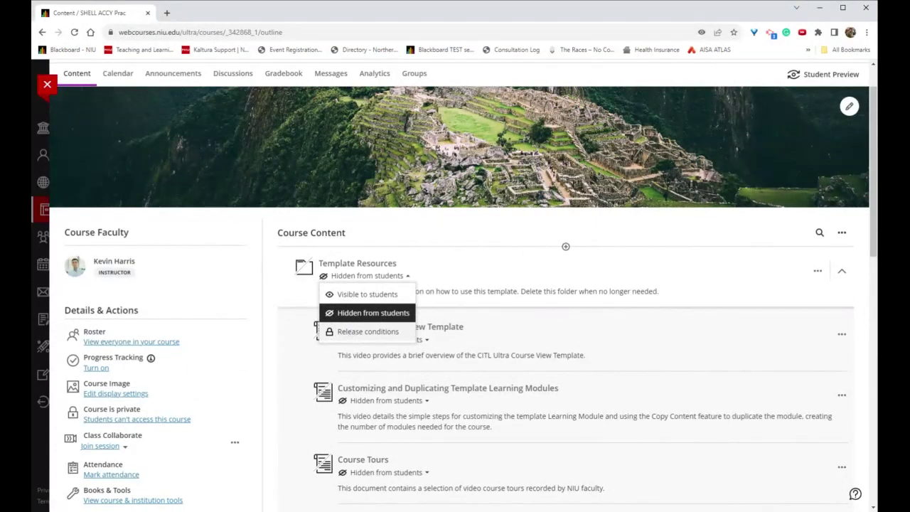
{"action": "left_click", "coordinate": [351, 332]}
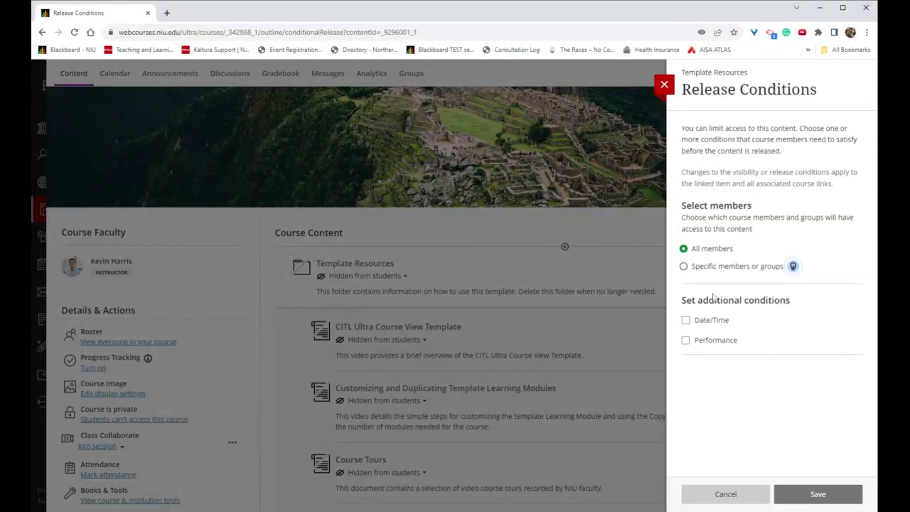
{"action": "left_click", "coordinate": [685, 341]}
{"action": "left_click", "coordinate": [738, 494]}
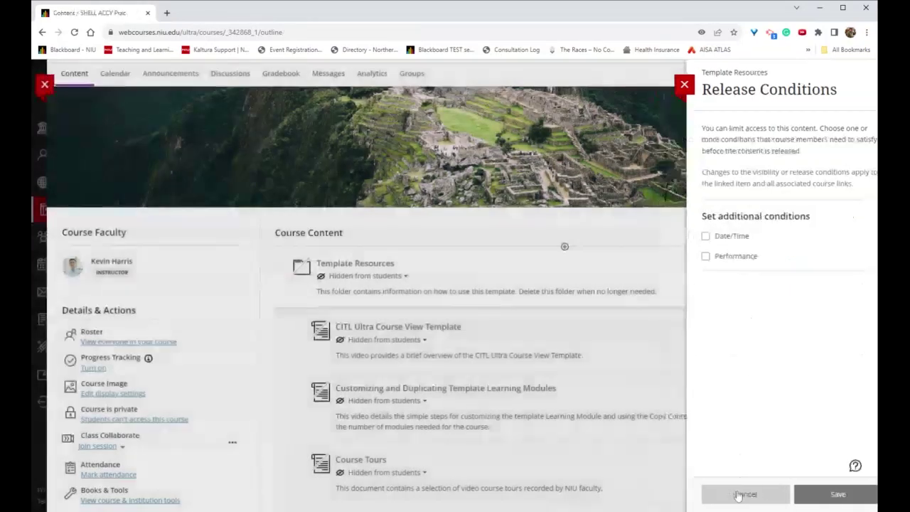
- Upload _CP 10 Syllabus.docx from the computer into the Course Syllabus and Schedule document of the Course Information folder, with View and download allowed
{"action": "scroll", "coordinate": [515, 371], "scroll_direction": "down", "scroll_amount": 3}
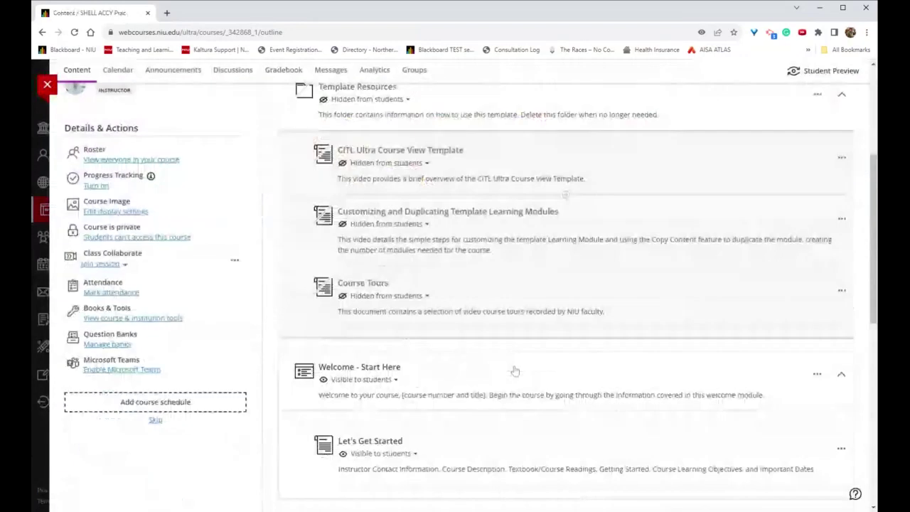
{"action": "scroll", "coordinate": [515, 371], "scroll_direction": "down", "scroll_amount": 4}
{"action": "scroll", "coordinate": [486, 278], "scroll_direction": "down", "scroll_amount": 3}
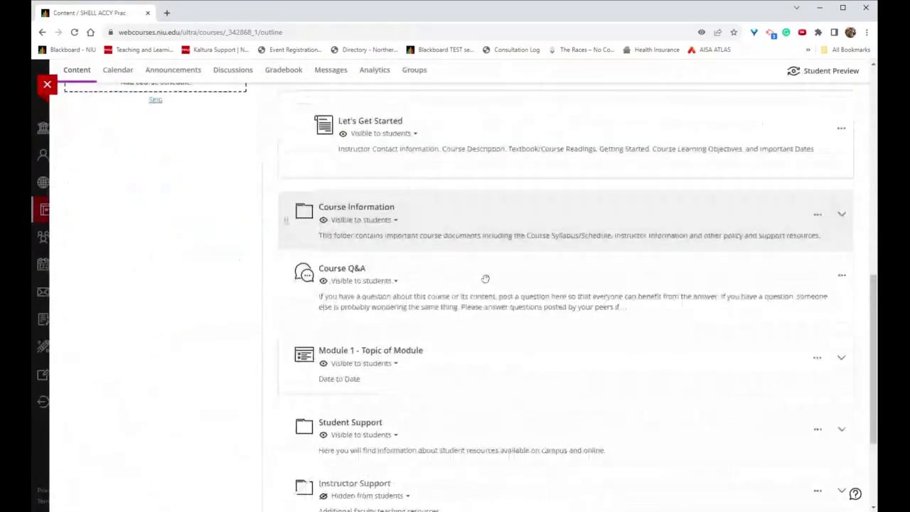
{"action": "scroll", "coordinate": [459, 192], "scroll_direction": "up", "scroll_amount": 1}
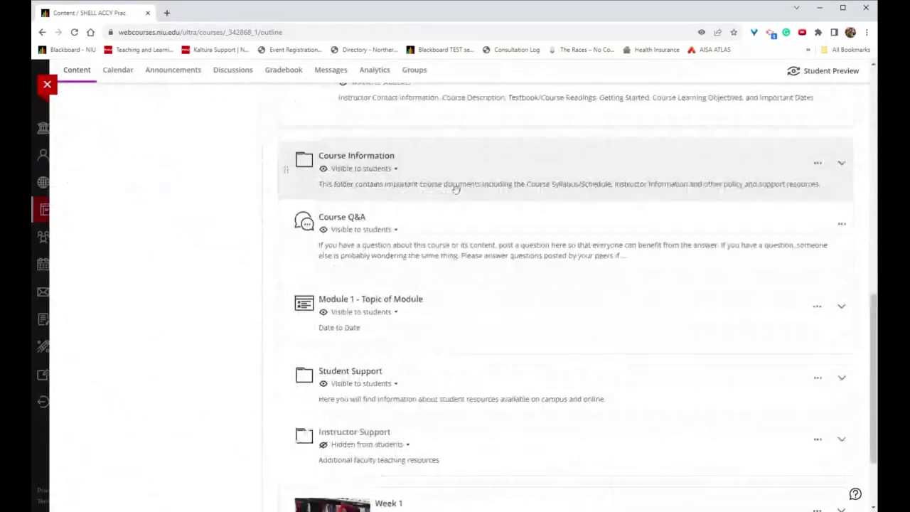
{"action": "left_click", "coordinate": [427, 158]}
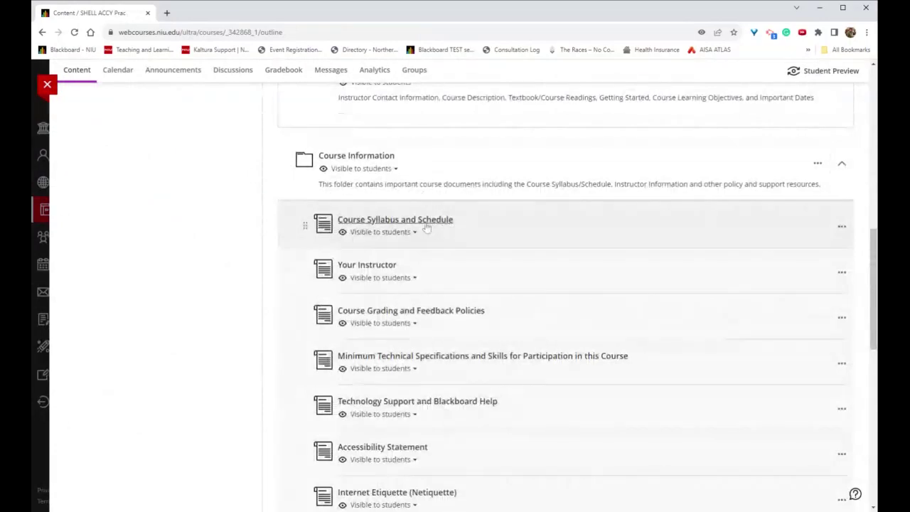
{"action": "left_click", "coordinate": [323, 224]}
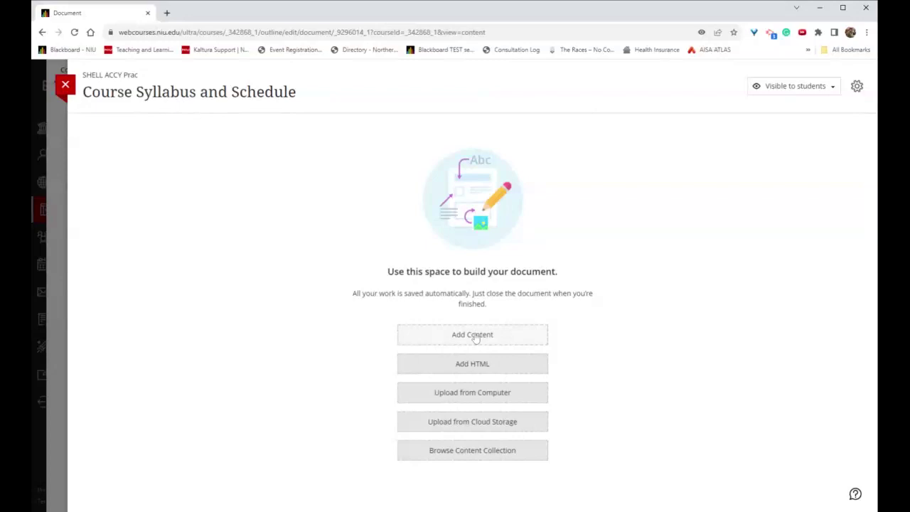
{"action": "left_click", "coordinate": [476, 396]}
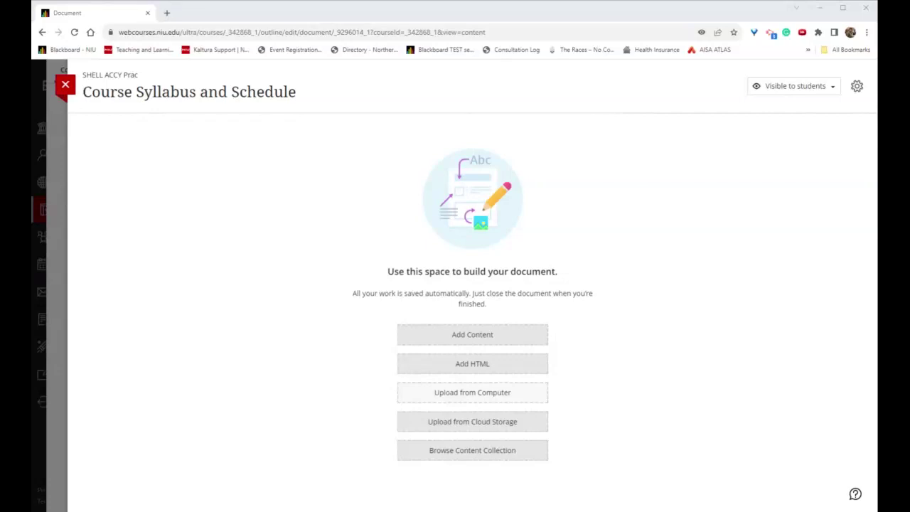
{"action": "key", "text": "Return"}
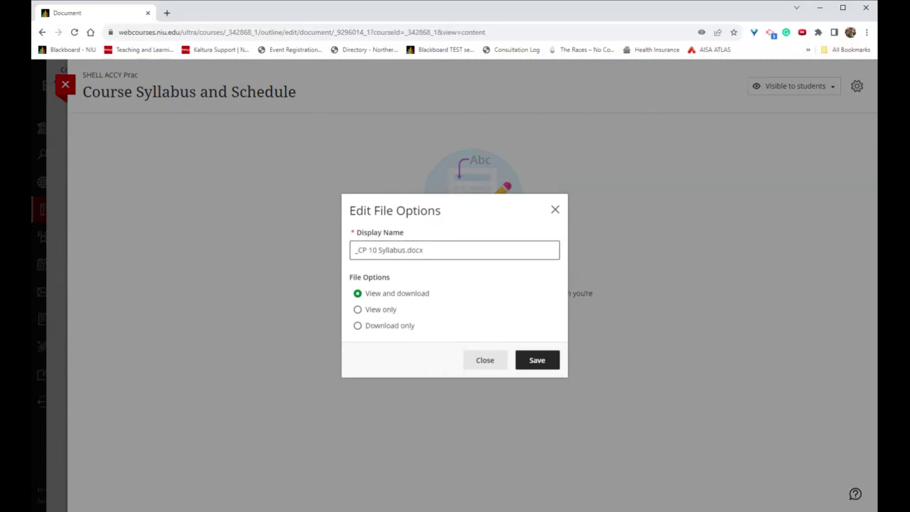
{"action": "left_click", "coordinate": [543, 366]}
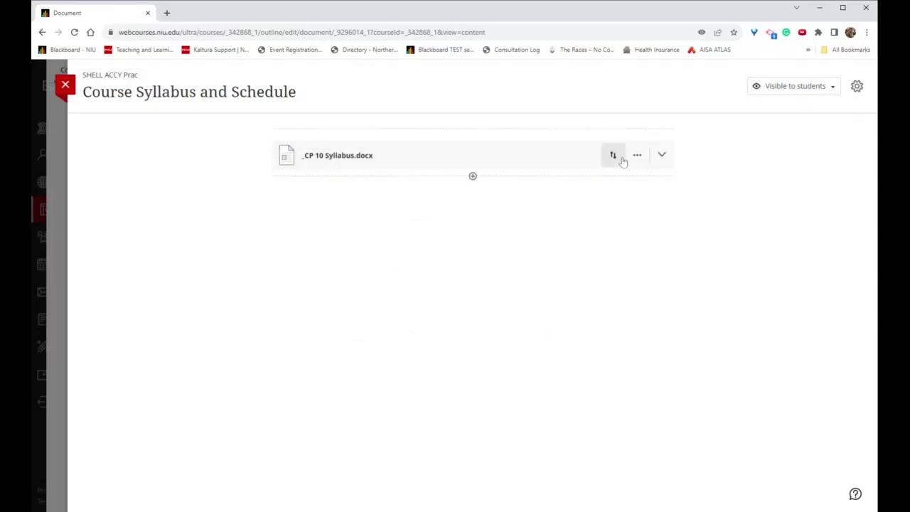
- Preview the uploaded syllabus file inside the Course Syllabus and Schedule document, and return to the course content
{"action": "left_click", "coordinate": [662, 157]}
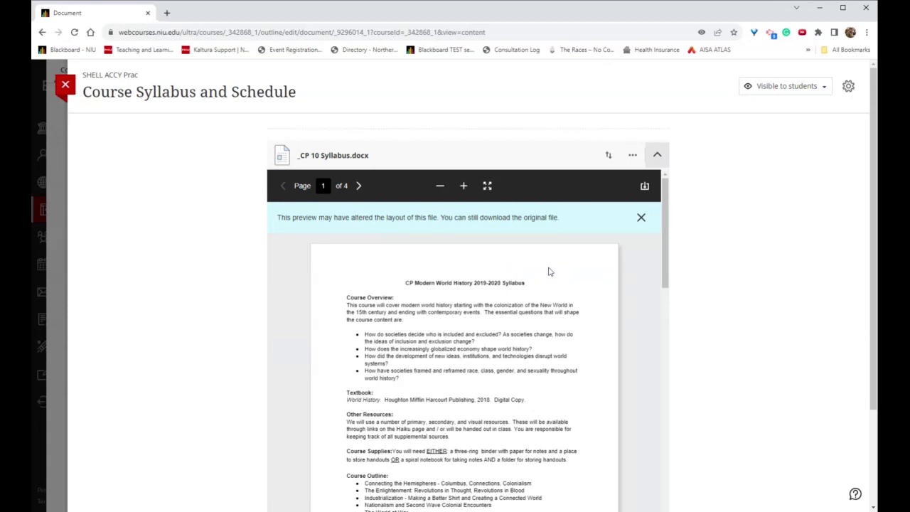
{"action": "scroll", "coordinate": [583, 264], "scroll_direction": "down", "scroll_amount": 3}
{"action": "scroll", "coordinate": [585, 264], "scroll_direction": "up", "scroll_amount": 3}
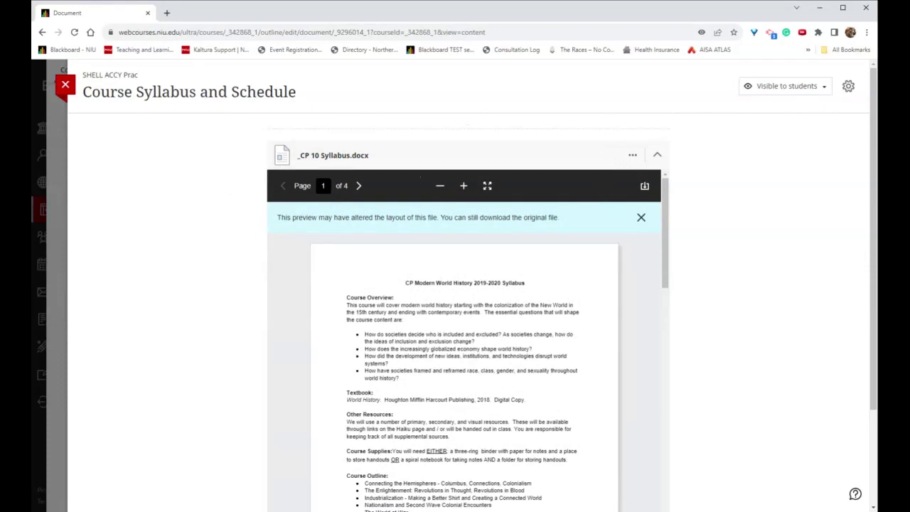
{"action": "left_click", "coordinate": [61, 91]}
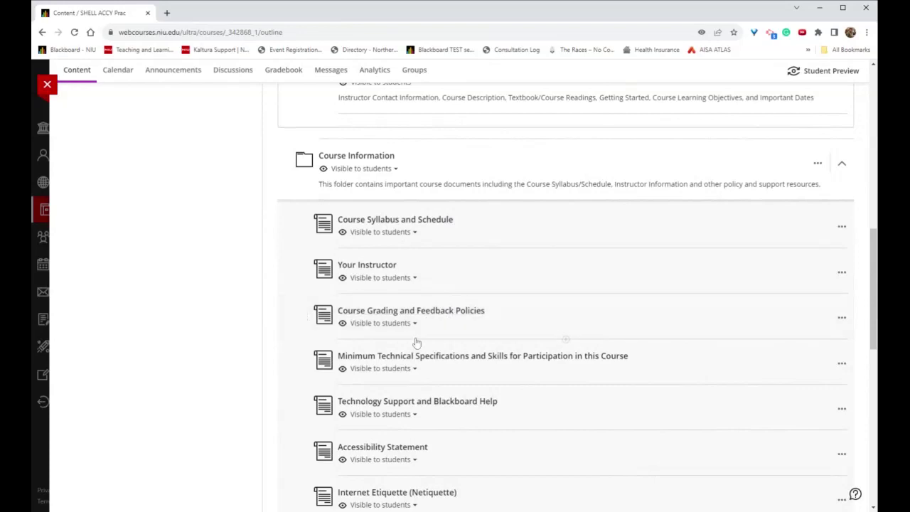
- Review the Academic Integrity document in the Course Information folder, and move Course Technology Accessibility and Privacy Information directly above it
{"action": "scroll", "coordinate": [415, 345], "scroll_direction": "down", "scroll_amount": 2}
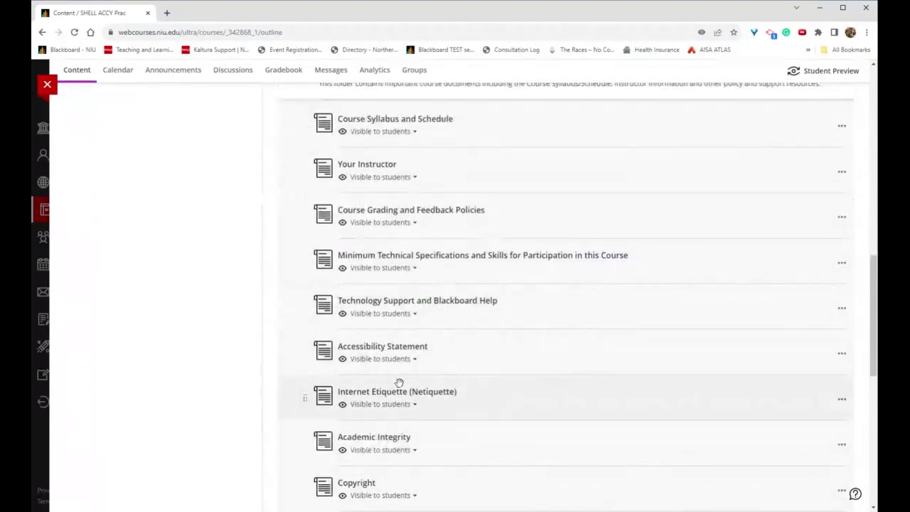
{"action": "scroll", "coordinate": [391, 419], "scroll_direction": "down", "scroll_amount": 1}
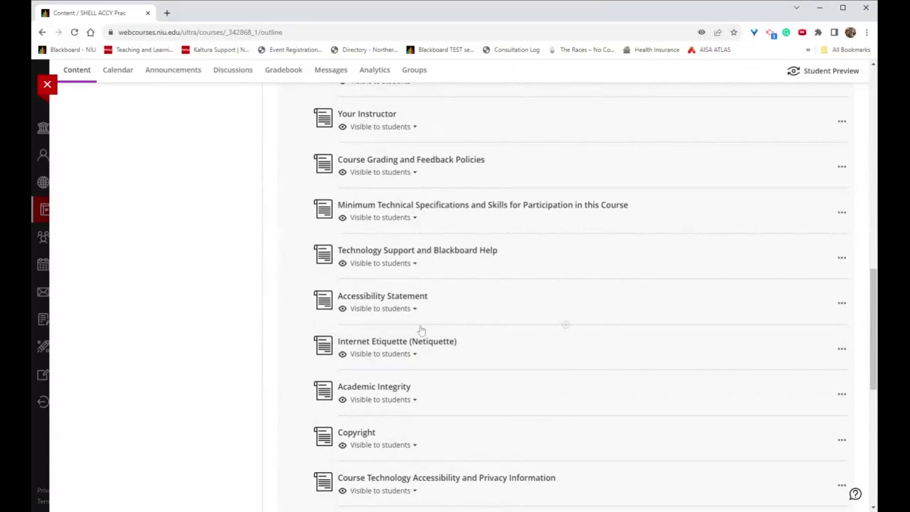
{"action": "scroll", "coordinate": [396, 331], "scroll_direction": "down", "scroll_amount": 2}
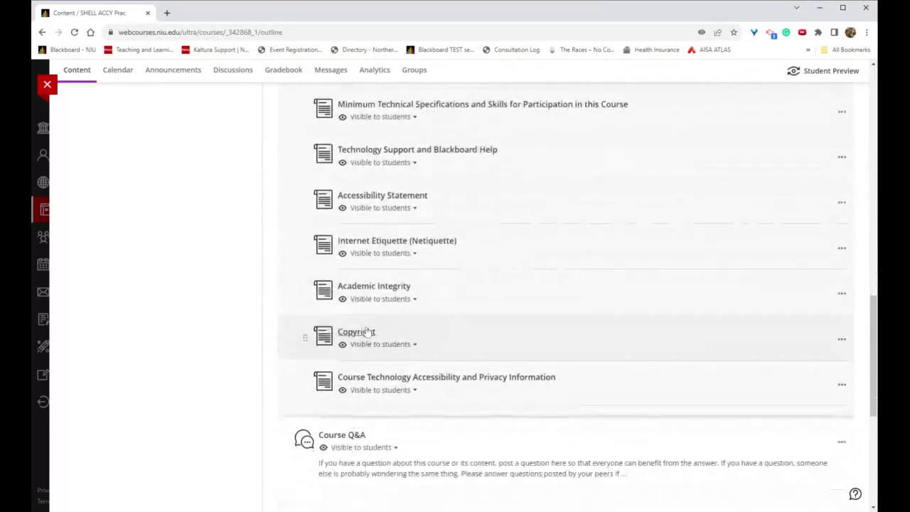
{"action": "left_click", "coordinate": [370, 288]}
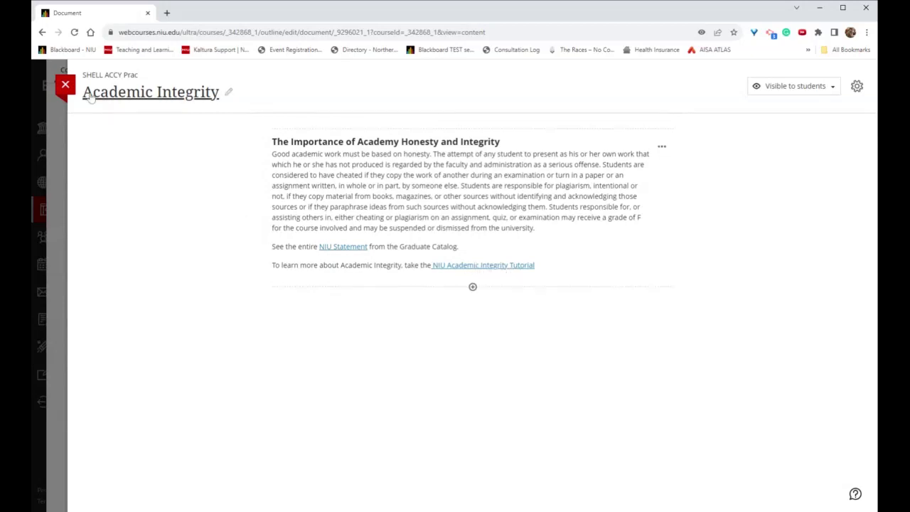
{"action": "left_click", "coordinate": [65, 86]}
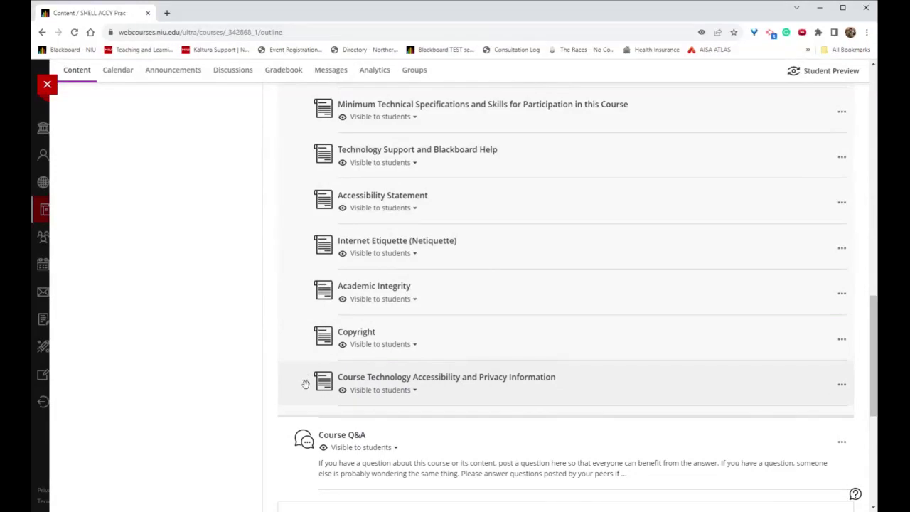
{"action": "left_click_drag", "start_coordinate": [305, 381], "coordinate": [306, 284]}
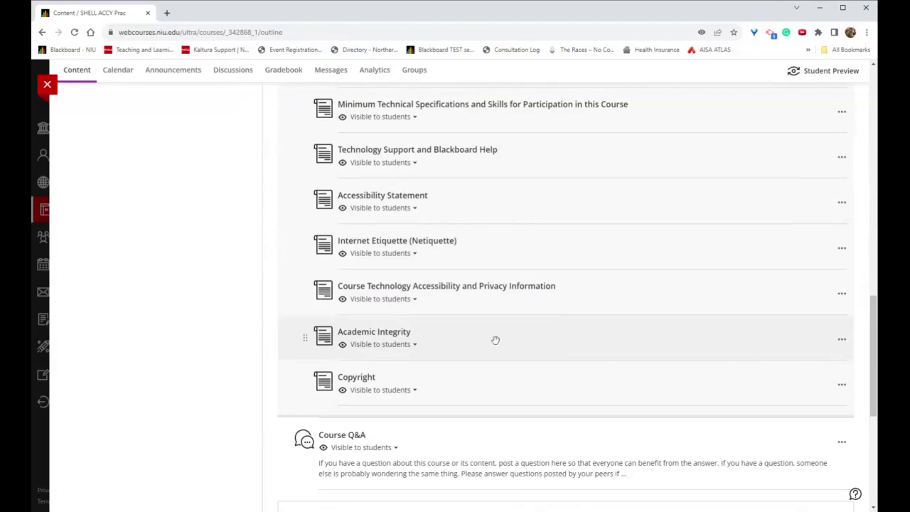
- Look through Module 1 - Topic of Module, including its introduction and objectives document, Readings and Media Resources, and Activities and Assignments
{"action": "scroll", "coordinate": [460, 367], "scroll_direction": "down", "scroll_amount": 2}
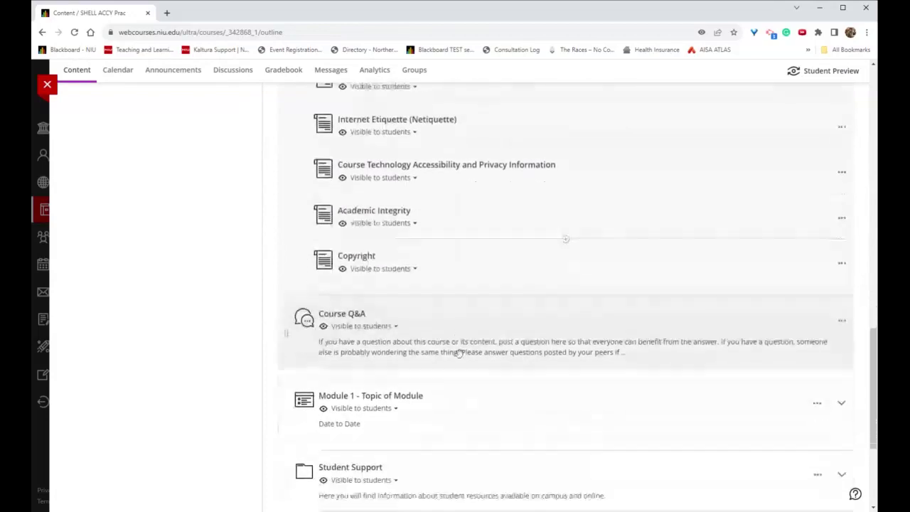
{"action": "scroll", "coordinate": [460, 354], "scroll_direction": "down", "scroll_amount": 3}
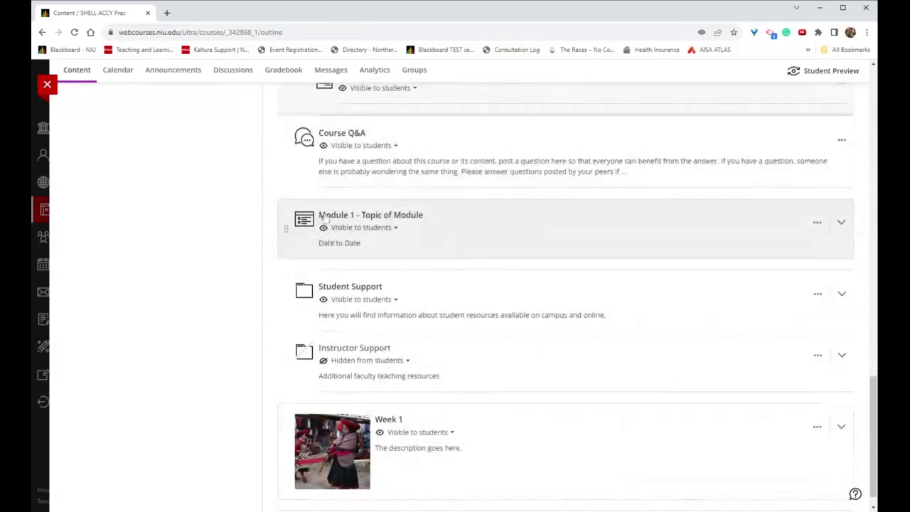
{"action": "scroll", "coordinate": [324, 219], "scroll_direction": "down", "scroll_amount": 1}
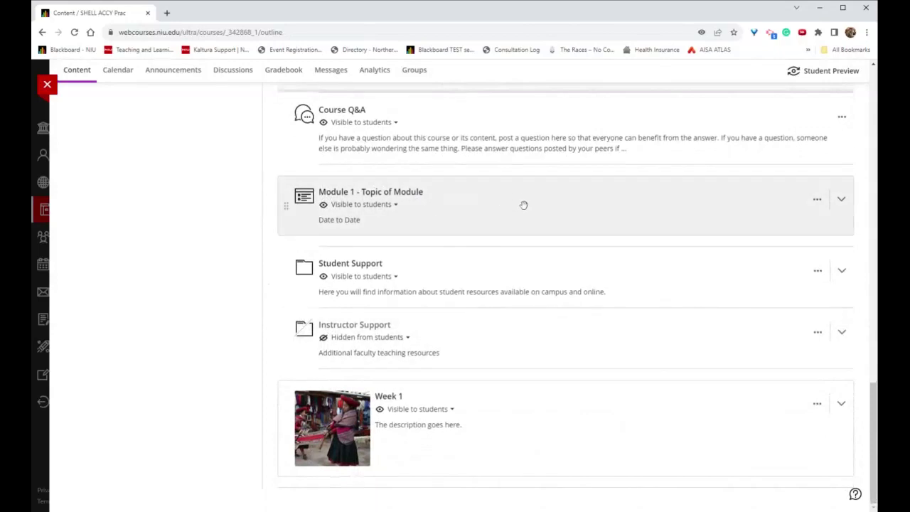
{"action": "left_click", "coordinate": [523, 205]}
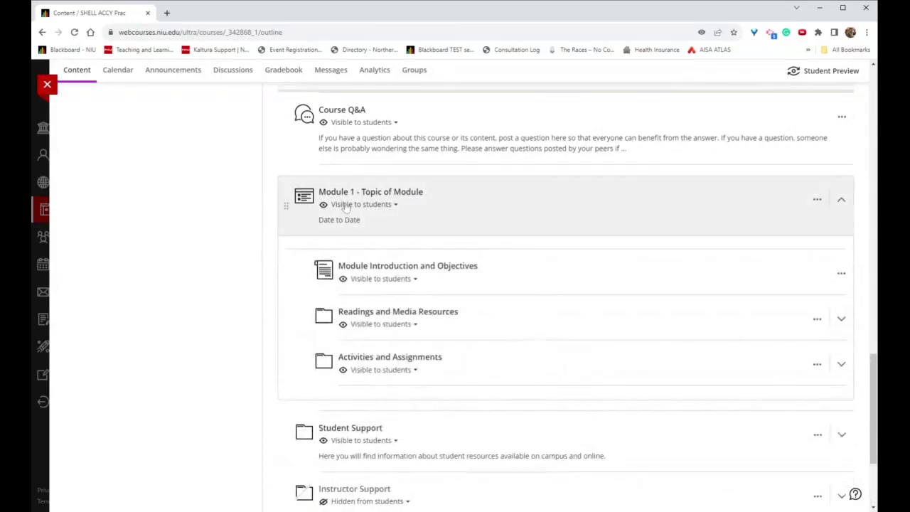
{"action": "left_click", "coordinate": [373, 268]}
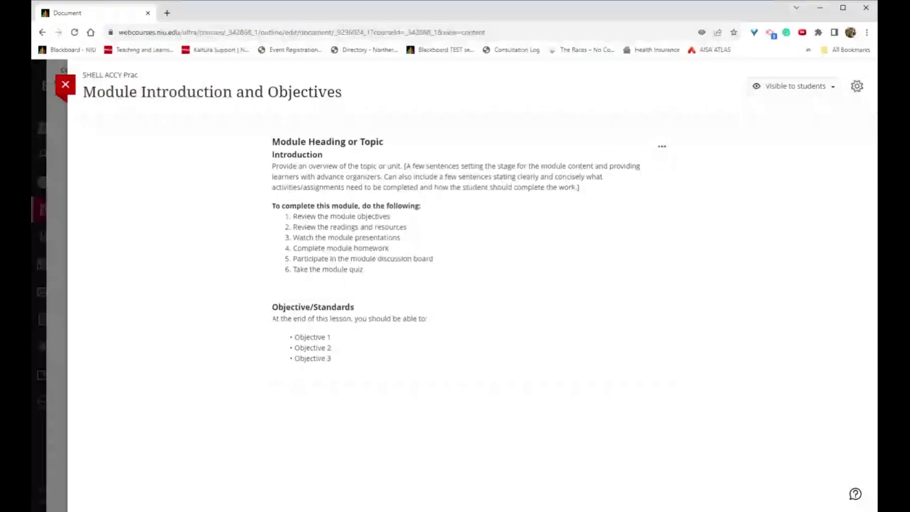
{"action": "left_click", "coordinate": [65, 86]}
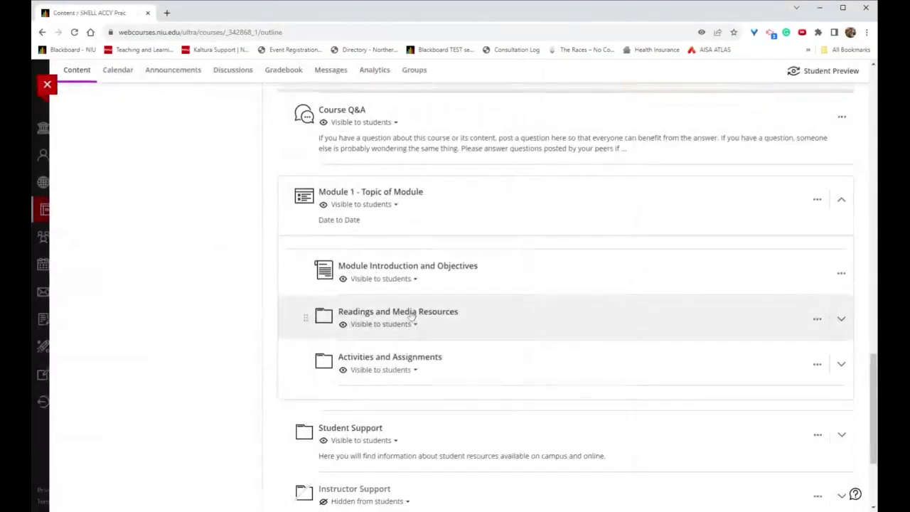
{"action": "left_click", "coordinate": [416, 317]}
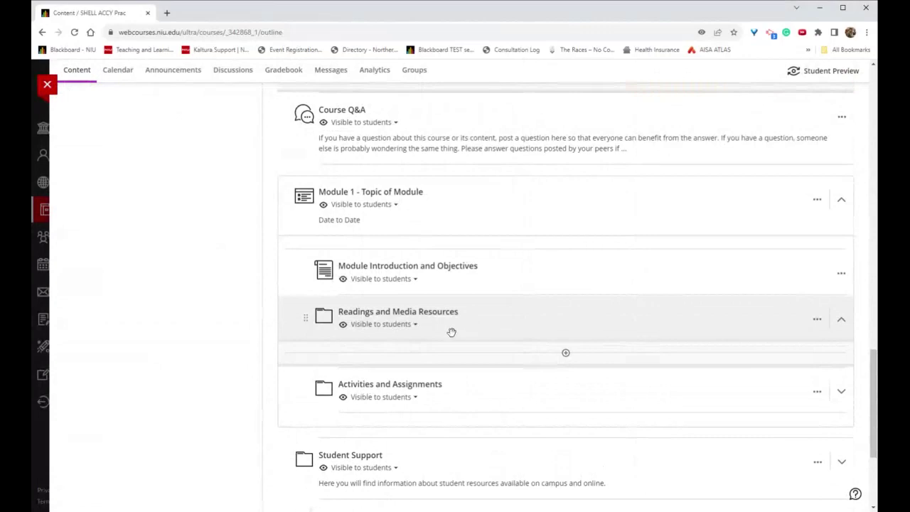
{"action": "left_click", "coordinate": [387, 391]}
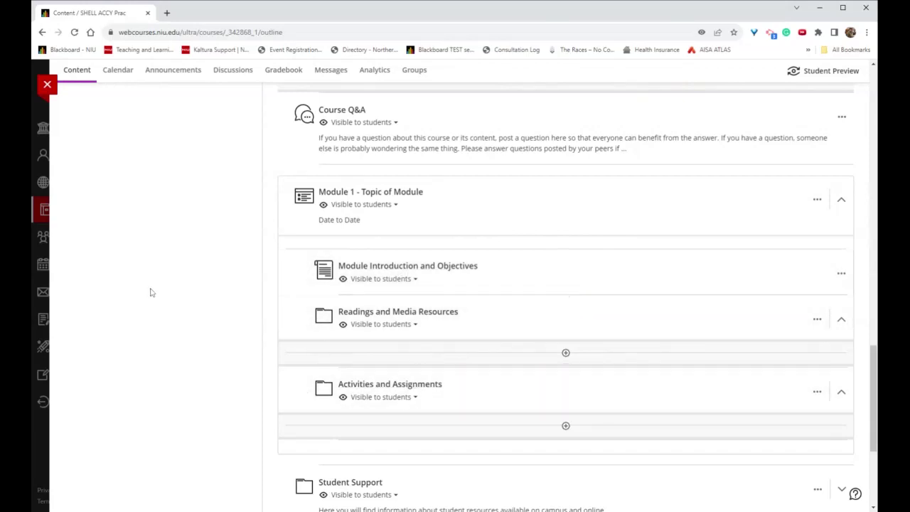
- Expand the Student Support and Instructor Support folders and look over the resources they contain
{"action": "scroll", "coordinate": [254, 379], "scroll_direction": "down", "scroll_amount": 2}
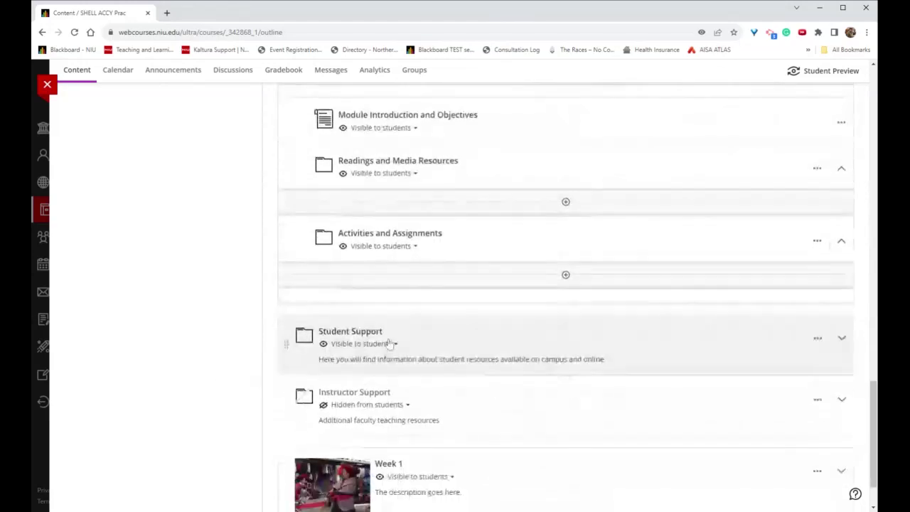
{"action": "left_click", "coordinate": [389, 344]}
{"action": "scroll", "coordinate": [393, 335], "scroll_direction": "down", "scroll_amount": 3}
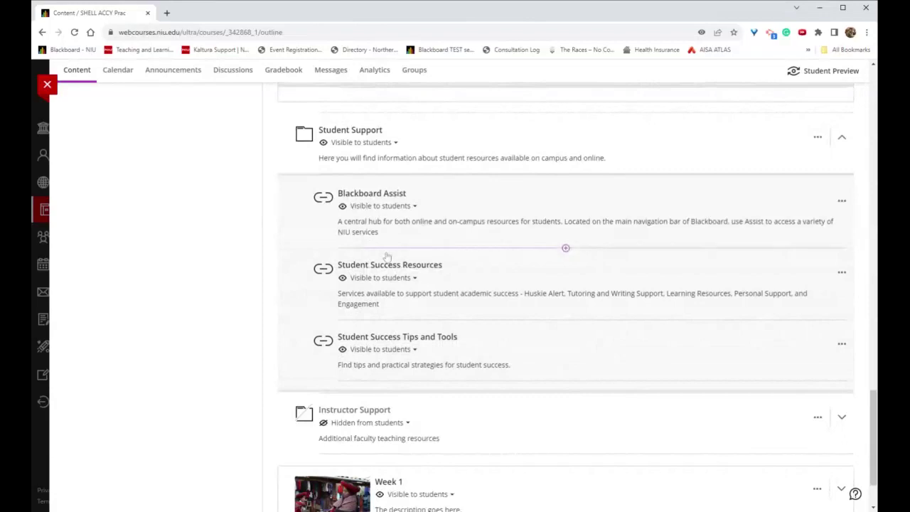
{"action": "scroll", "coordinate": [387, 256], "scroll_direction": "down", "scroll_amount": 1}
{"action": "left_click", "coordinate": [375, 329]}
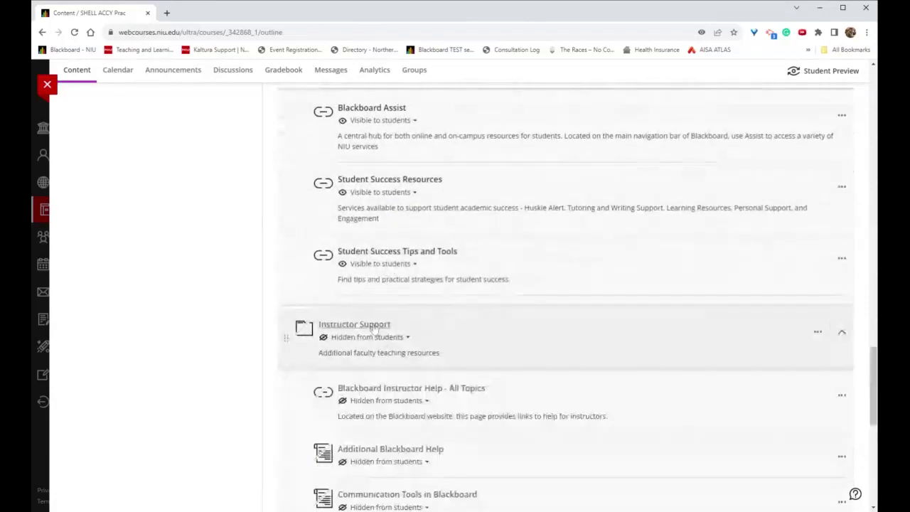
{"action": "scroll", "coordinate": [425, 321], "scroll_direction": "down", "scroll_amount": 2}
{"action": "scroll", "coordinate": [425, 321], "scroll_direction": "down", "scroll_amount": 3}
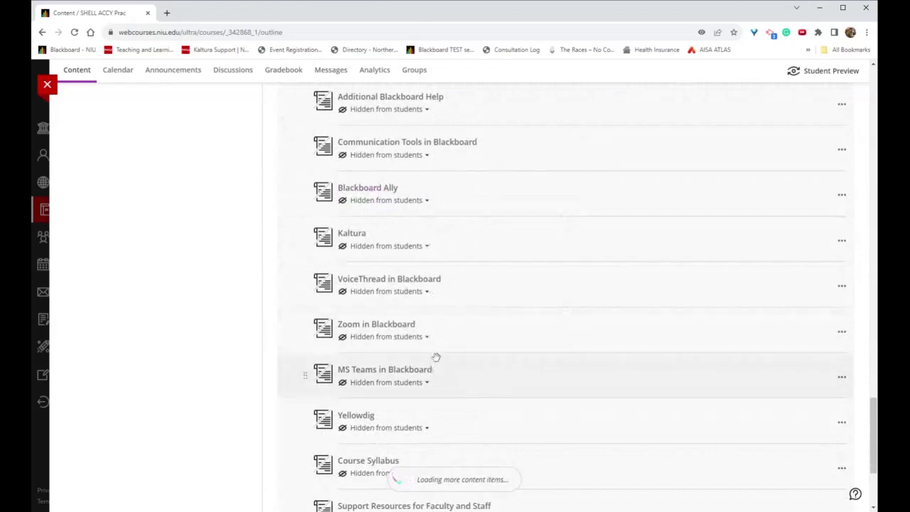
{"action": "scroll", "coordinate": [433, 311], "scroll_direction": "up", "scroll_amount": 10}
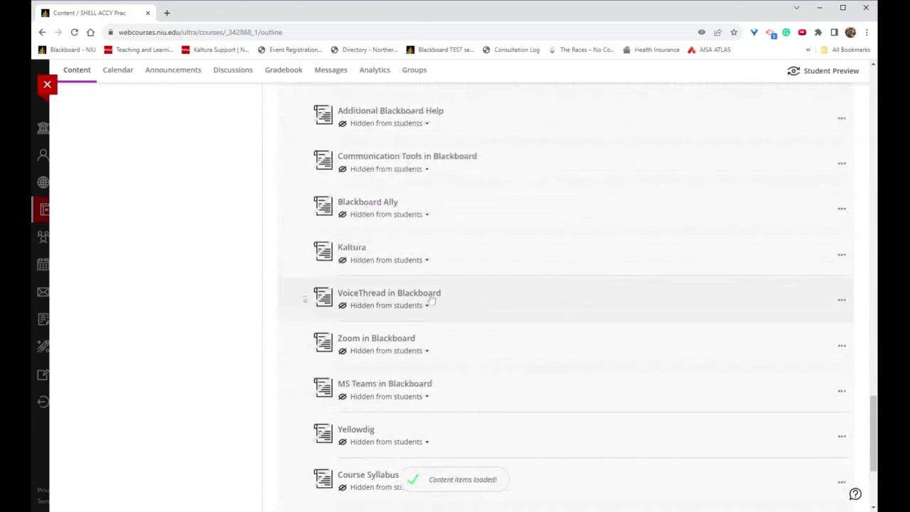
{"action": "scroll", "coordinate": [432, 301], "scroll_direction": "up", "scroll_amount": 10}
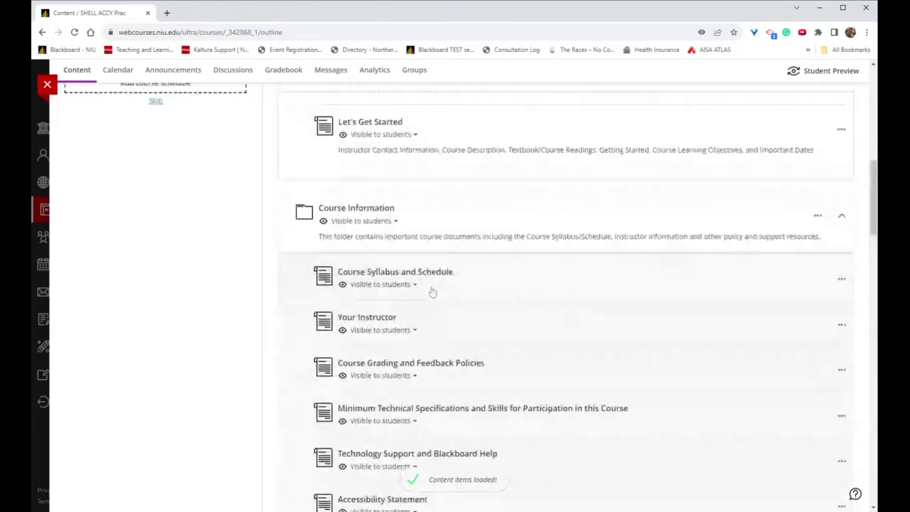
- Open the Content Market from an insertion point above Template Resources in the course content
{"action": "scroll", "coordinate": [426, 299], "scroll_direction": "up", "scroll_amount": 2}
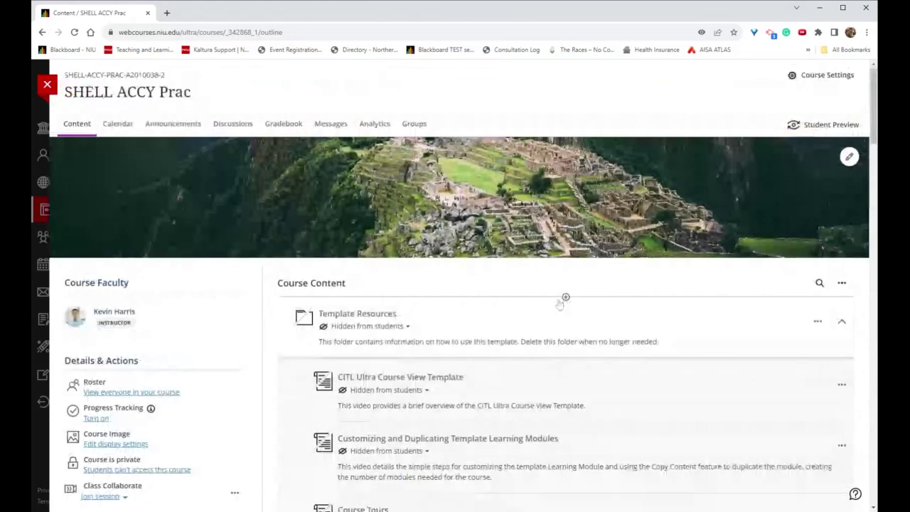
{"action": "left_click", "coordinate": [566, 297]}
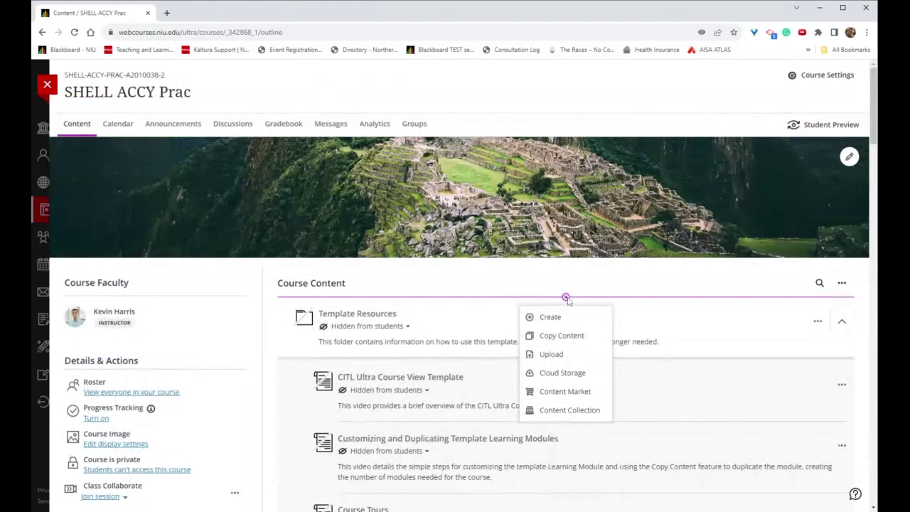
{"action": "left_click", "coordinate": [566, 298]}
{"action": "left_click", "coordinate": [566, 298]}
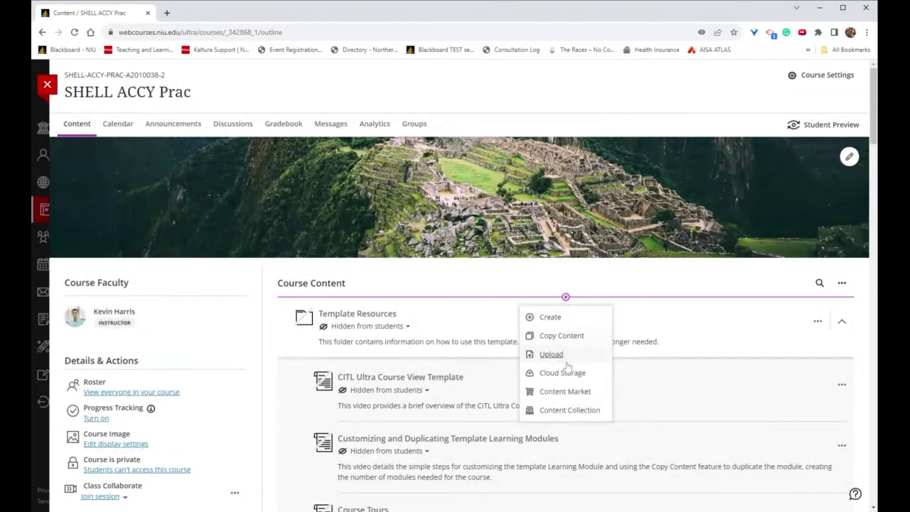
{"action": "left_click", "coordinate": [568, 396]}
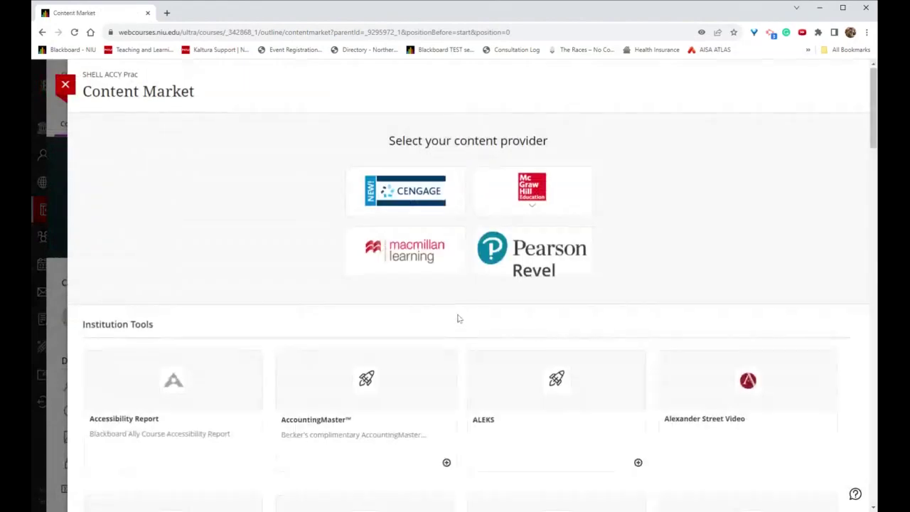
- Find the Kaltura Video tool among the institution tools and embed the first Add or Remove a Blackboard Organization video from My Media
{"action": "scroll", "coordinate": [459, 324], "scroll_direction": "down", "scroll_amount": 3}
{"action": "scroll", "coordinate": [460, 315], "scroll_direction": "down", "scroll_amount": 1}
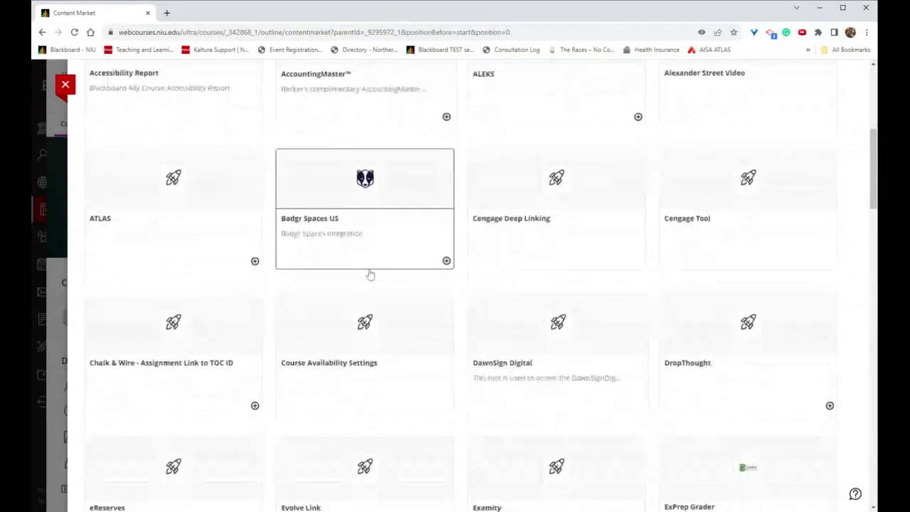
{"action": "scroll", "coordinate": [370, 275], "scroll_direction": "down", "scroll_amount": 3}
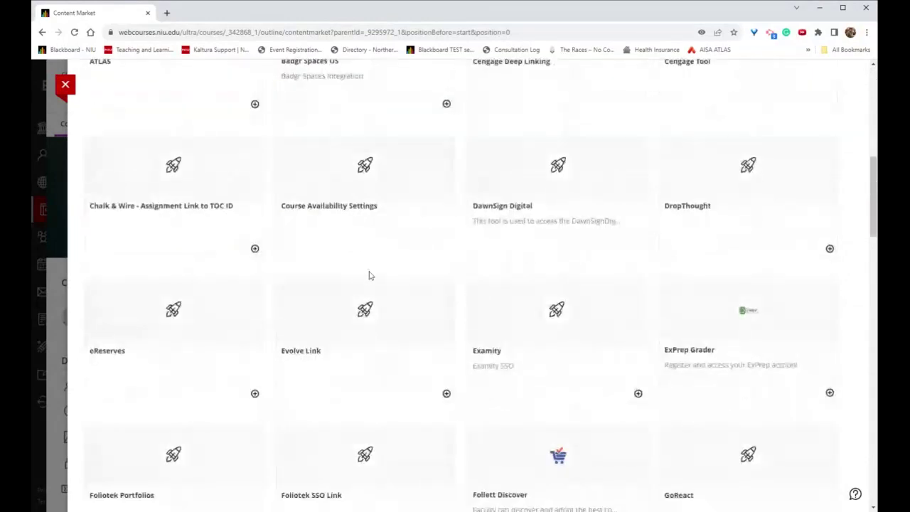
{"action": "scroll", "coordinate": [369, 275], "scroll_direction": "down", "scroll_amount": 3}
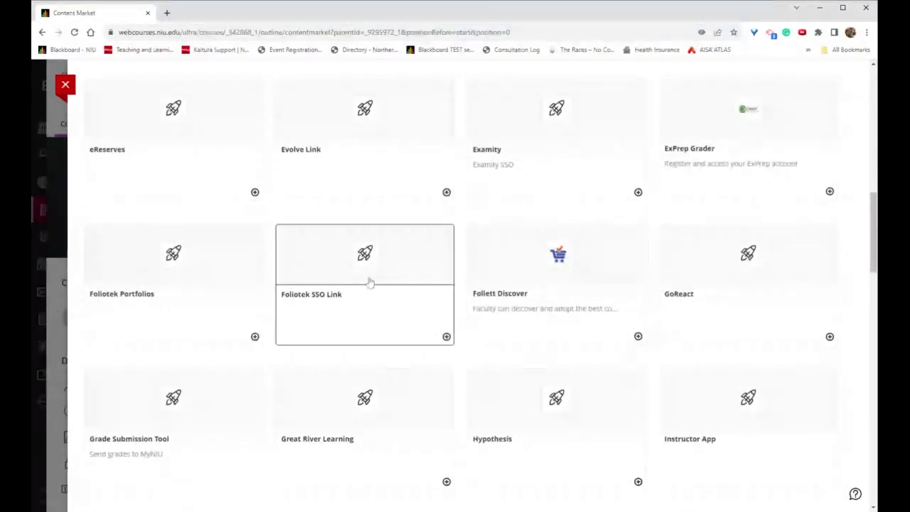
{"action": "scroll", "coordinate": [398, 311], "scroll_direction": "down", "scroll_amount": 5}
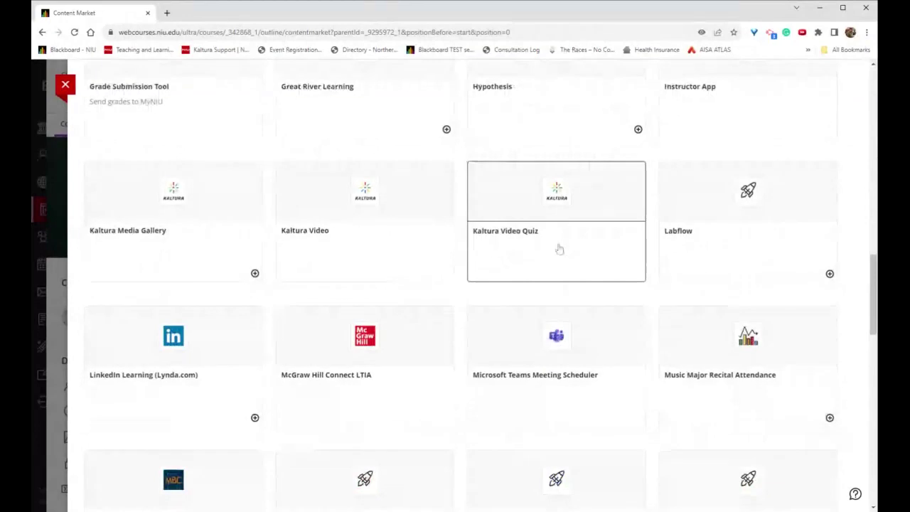
{"action": "left_click", "coordinate": [367, 247]}
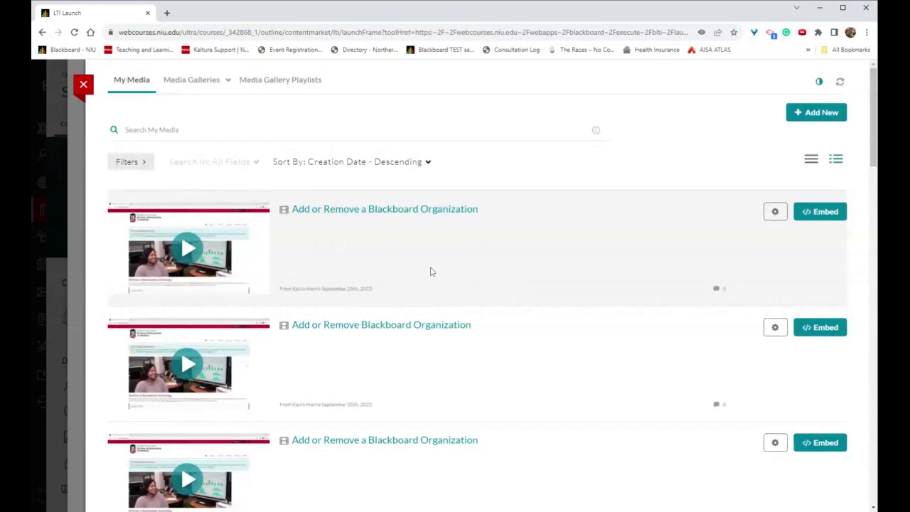
{"action": "scroll", "coordinate": [430, 272], "scroll_direction": "down", "scroll_amount": 1}
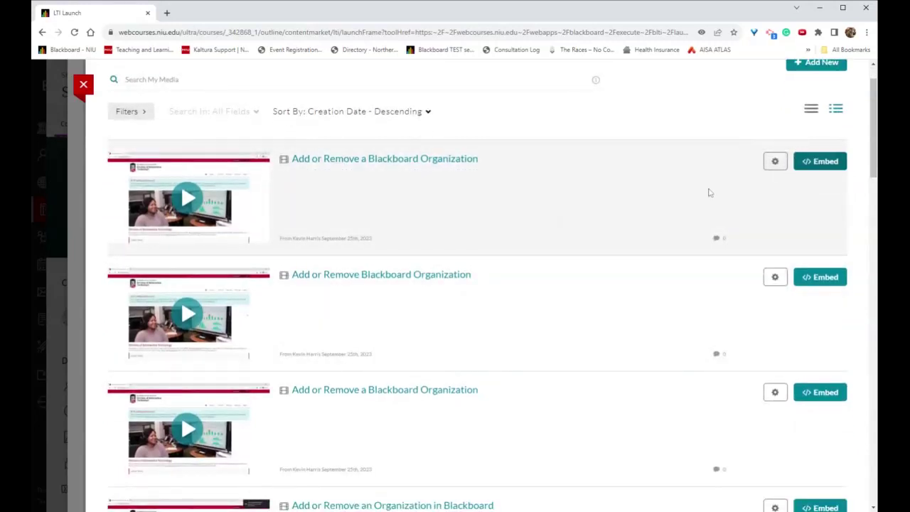
{"action": "left_click", "coordinate": [824, 165]}
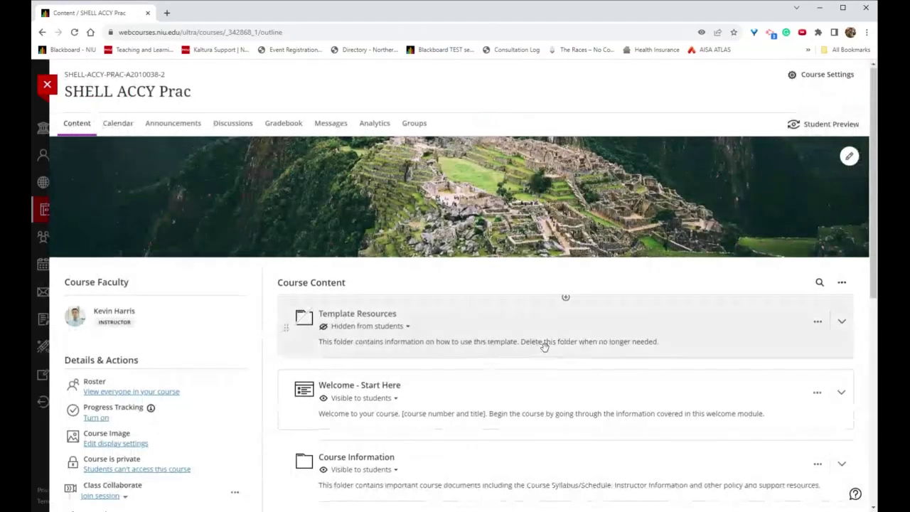
- Reload the course content and move the Add or Remove a Blackboard Organization video directly below Course Q&A
{"action": "scroll", "coordinate": [545, 347], "scroll_direction": "down", "scroll_amount": 1}
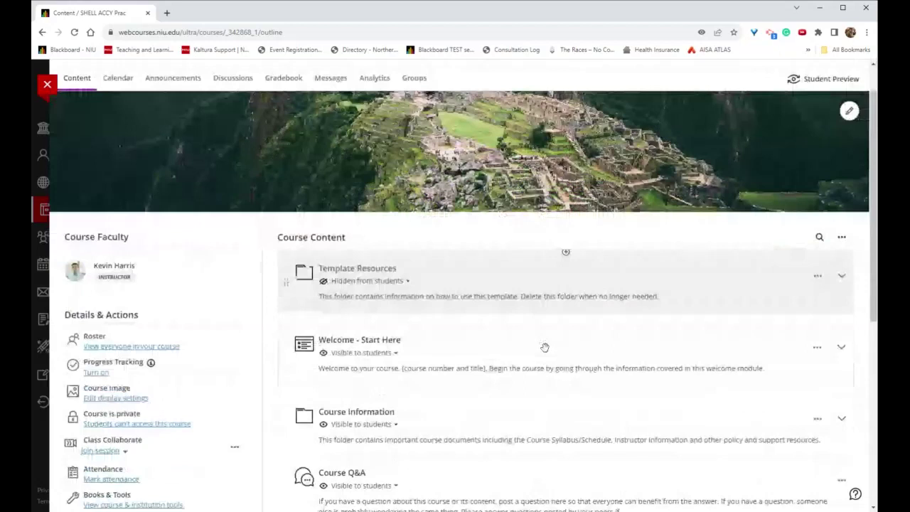
{"action": "scroll", "coordinate": [545, 347], "scroll_direction": "up", "scroll_amount": 1}
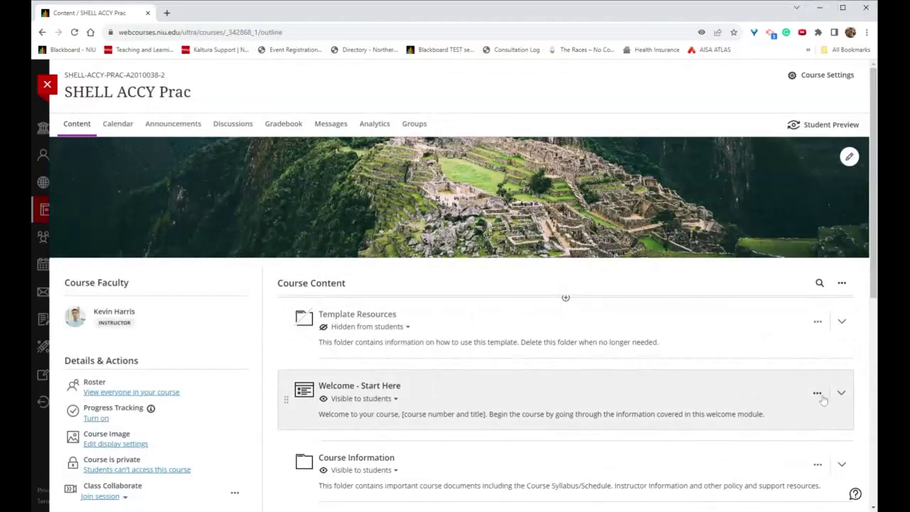
{"action": "scroll", "coordinate": [481, 365], "scroll_direction": "down", "scroll_amount": 5}
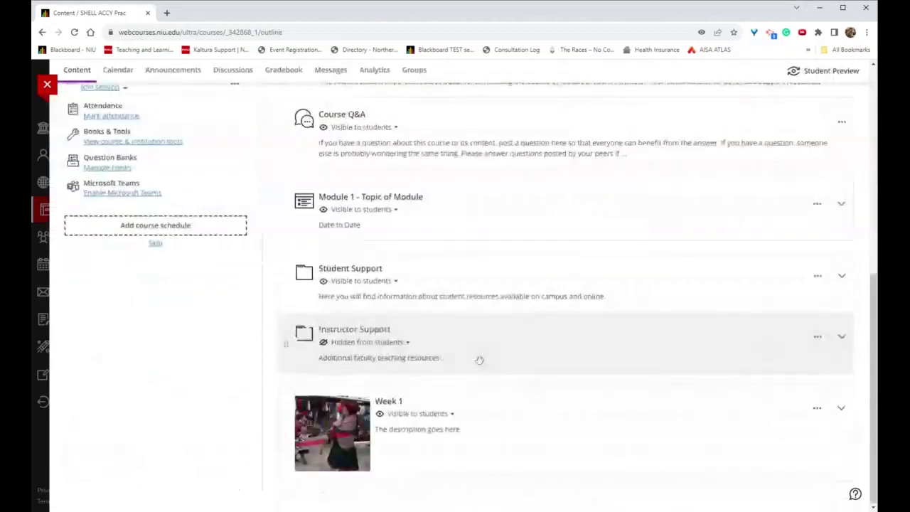
{"action": "scroll", "coordinate": [479, 361], "scroll_direction": "up", "scroll_amount": 6}
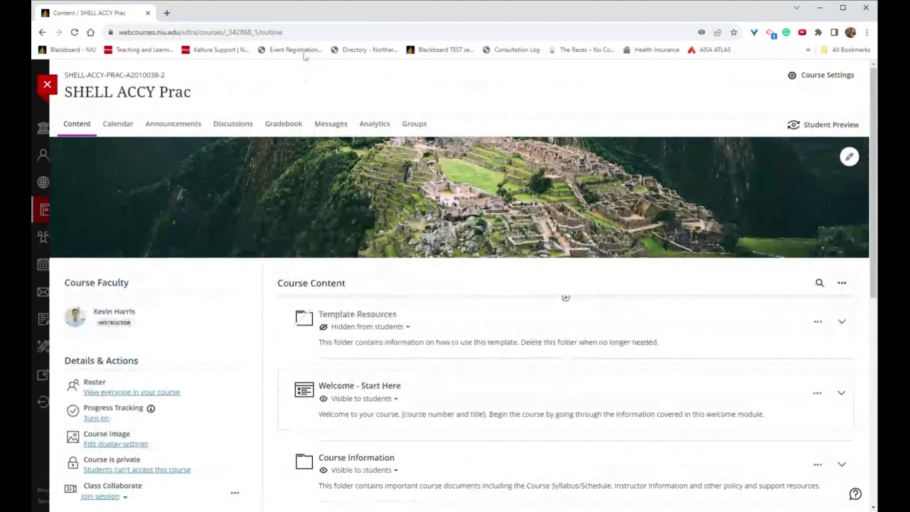
{"action": "key", "text": "F5"}
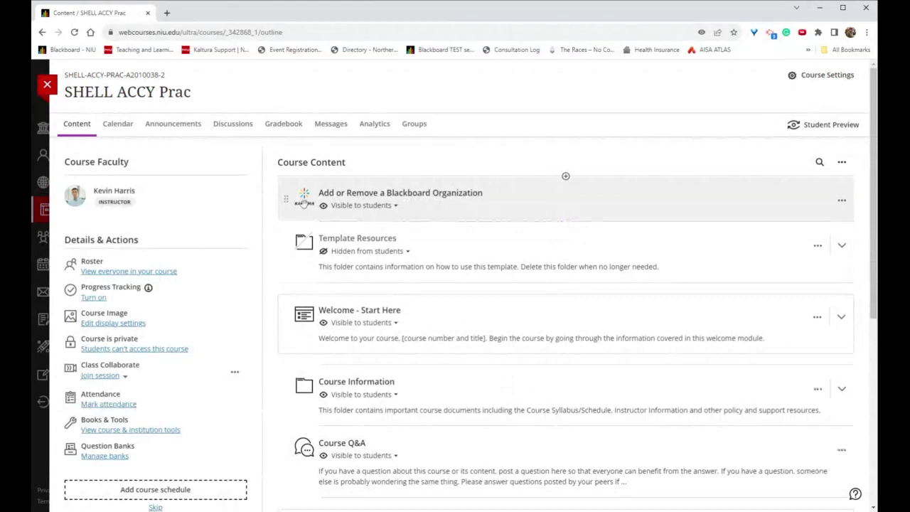
{"action": "left_click_drag", "start_coordinate": [285, 202], "coordinate": [285, 398]}
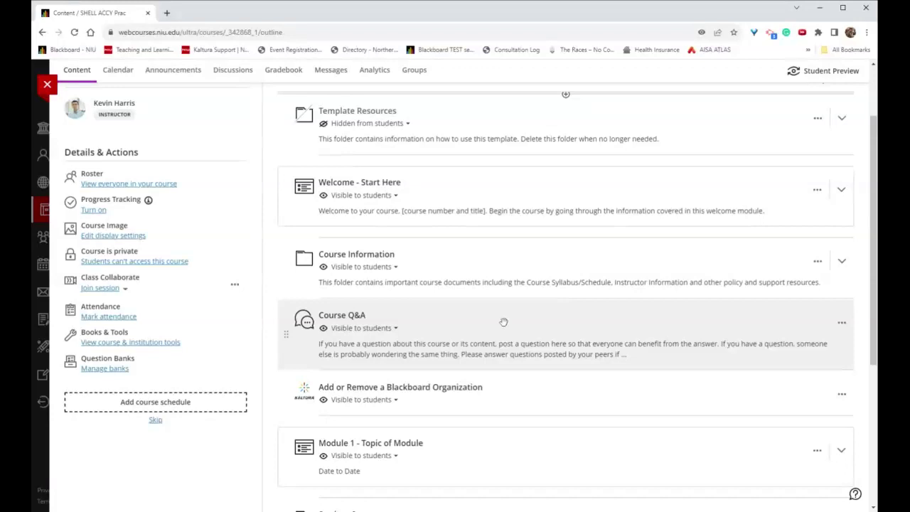
{"action": "scroll", "coordinate": [278, 349], "scroll_direction": "up", "scroll_amount": 2}
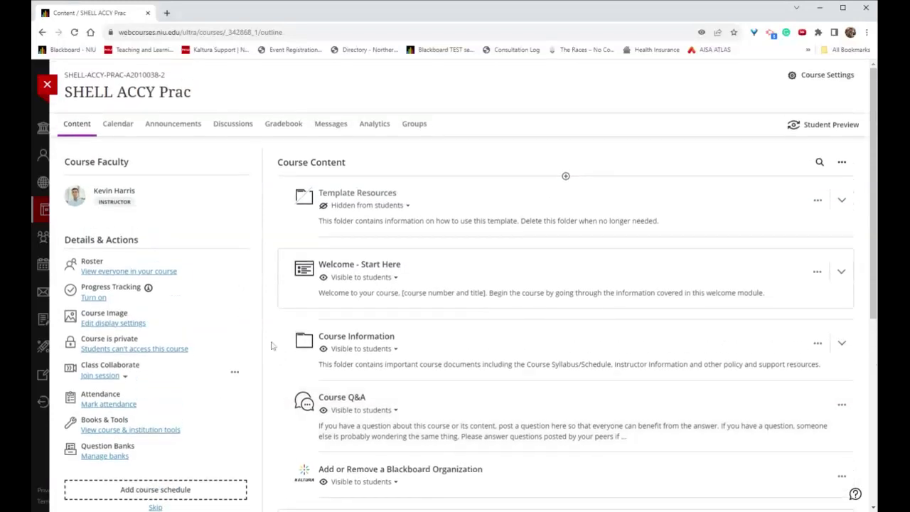
- Look over the gradebook's gradable items and students lists, and switch it to the grid view
{"action": "left_click", "coordinate": [270, 124]}
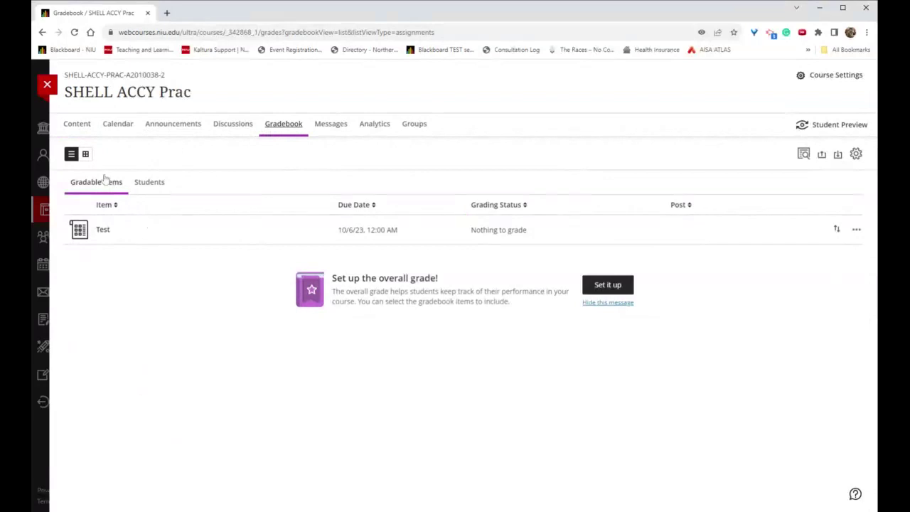
{"action": "left_click", "coordinate": [151, 186]}
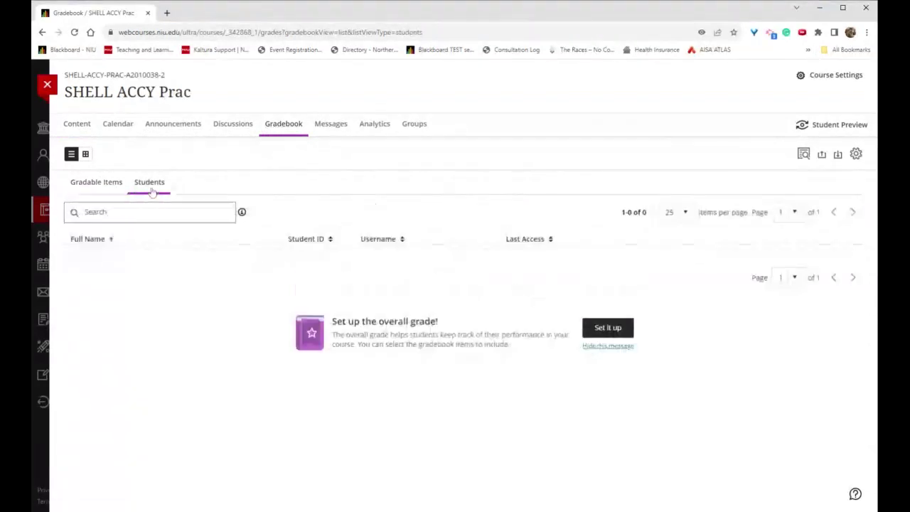
{"action": "left_click", "coordinate": [104, 184]}
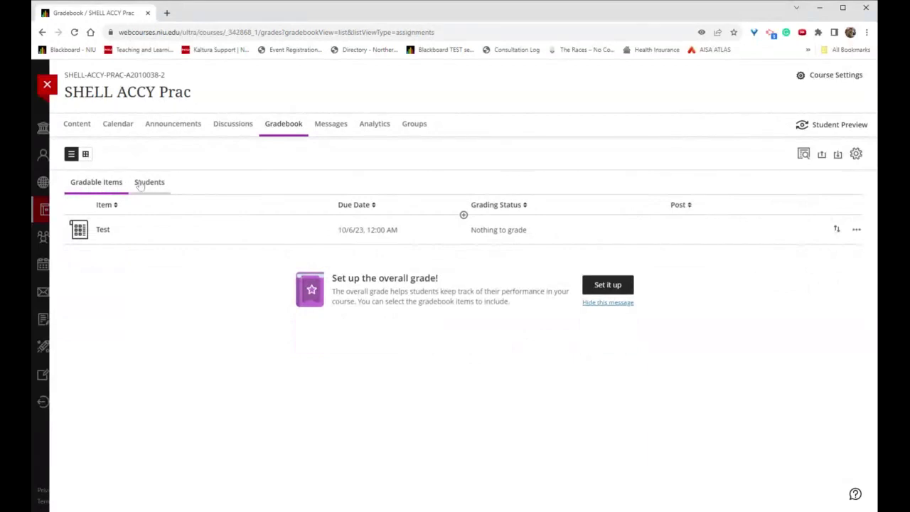
{"action": "left_click", "coordinate": [84, 154]}
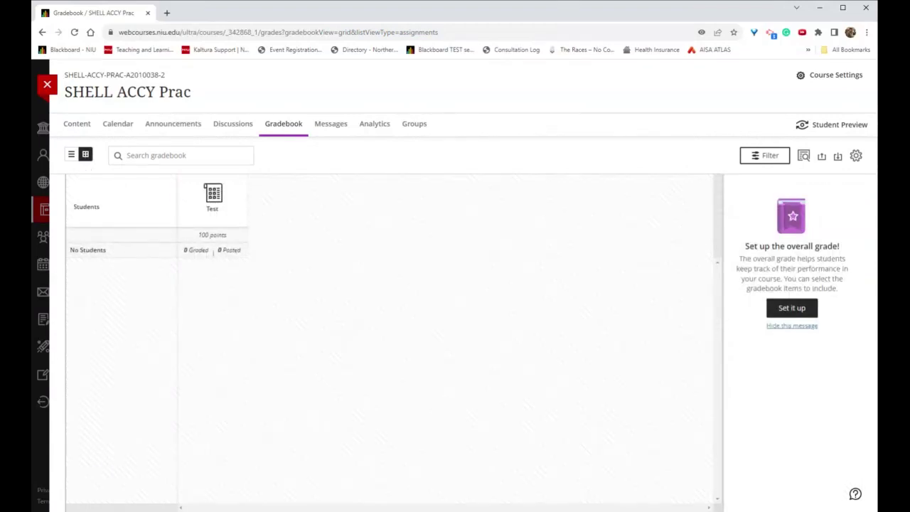
- Return to the Courses page, switch it to list view and locate the SHELL UNIV 0121 course
{"action": "left_click", "coordinate": [49, 86]}
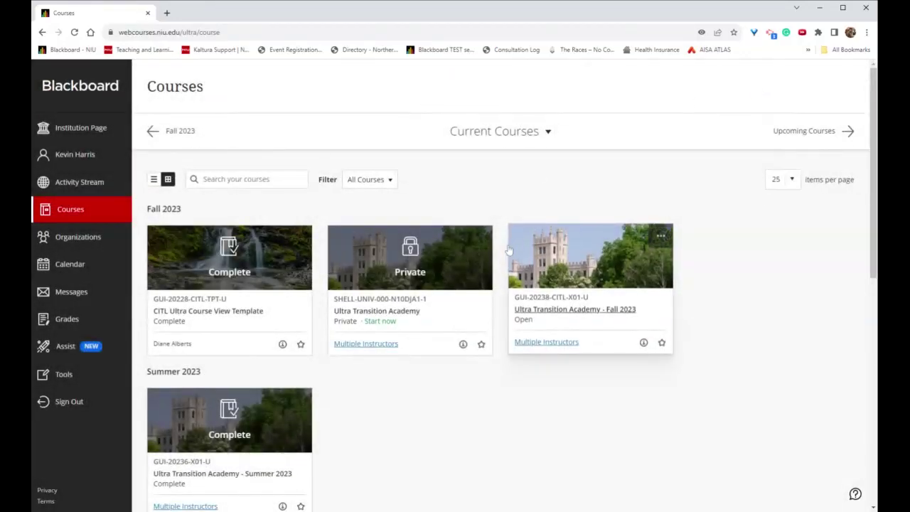
{"action": "scroll", "coordinate": [506, 248], "scroll_direction": "down", "scroll_amount": 4}
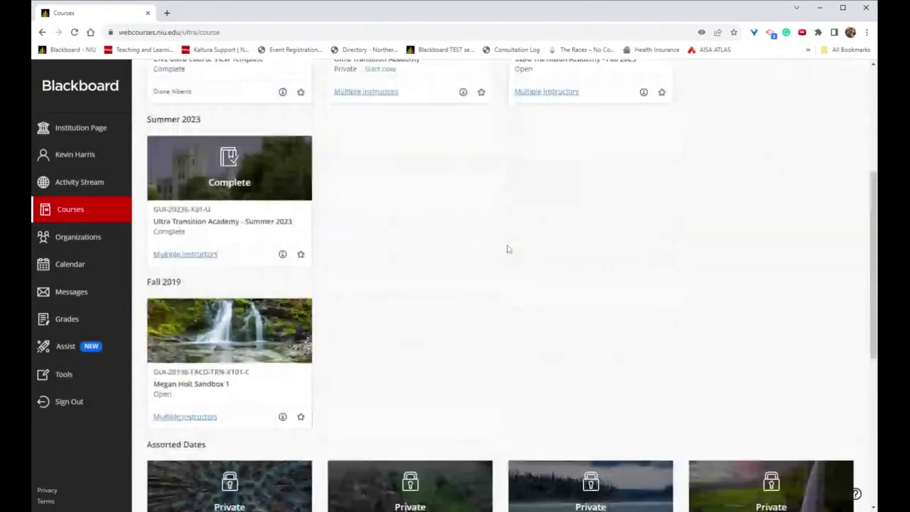
{"action": "scroll", "coordinate": [447, 237], "scroll_direction": "up", "scroll_amount": 3}
{"action": "scroll", "coordinate": [259, 248], "scroll_direction": "up", "scroll_amount": 2}
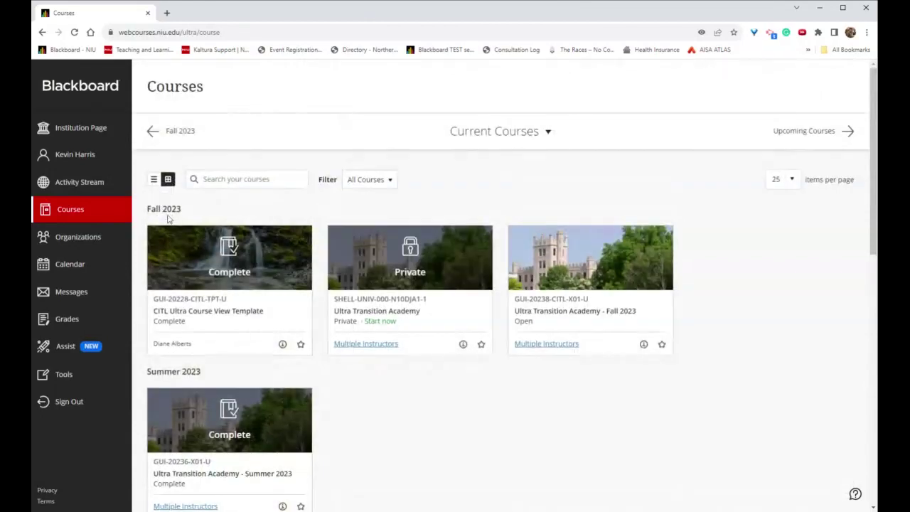
{"action": "left_click", "coordinate": [154, 180]}
{"action": "scroll", "coordinate": [339, 289], "scroll_direction": "down", "scroll_amount": 15}
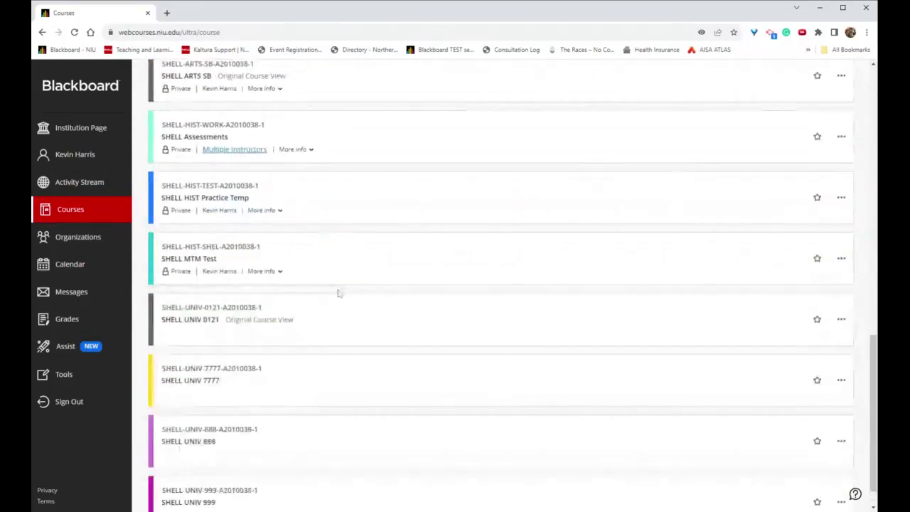
{"action": "scroll", "coordinate": [335, 292], "scroll_direction": "down", "scroll_amount": 2}
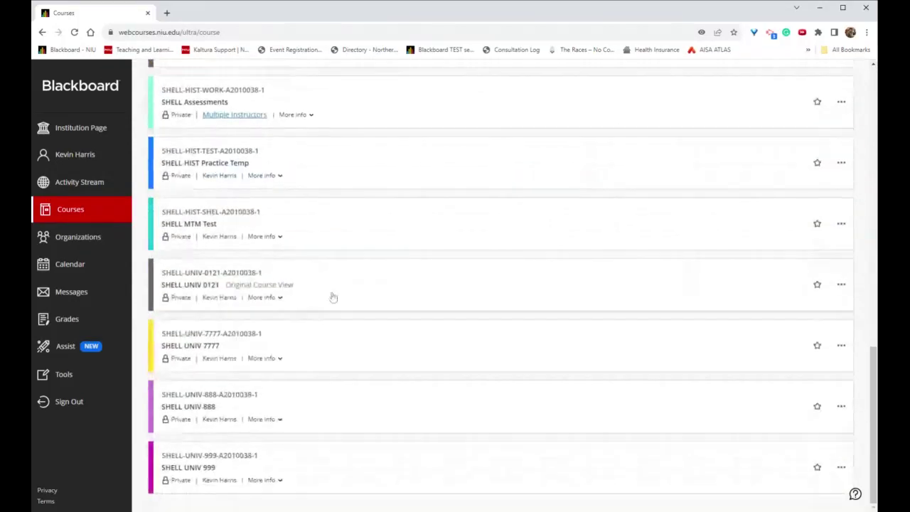
- Open the SHELL UNIV 0121 course and convert it from the Original Course View to the Ultra Course View
{"action": "left_click", "coordinate": [285, 289]}
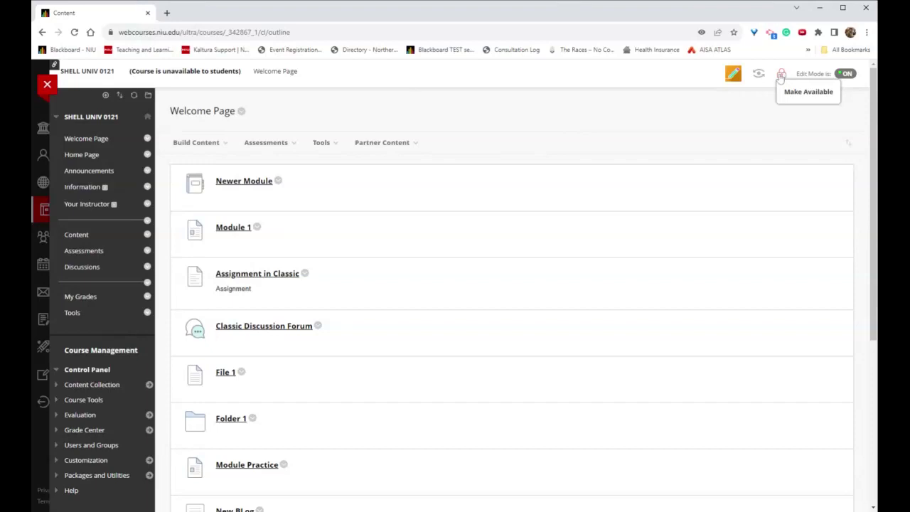
{"action": "left_click", "coordinate": [736, 75]}
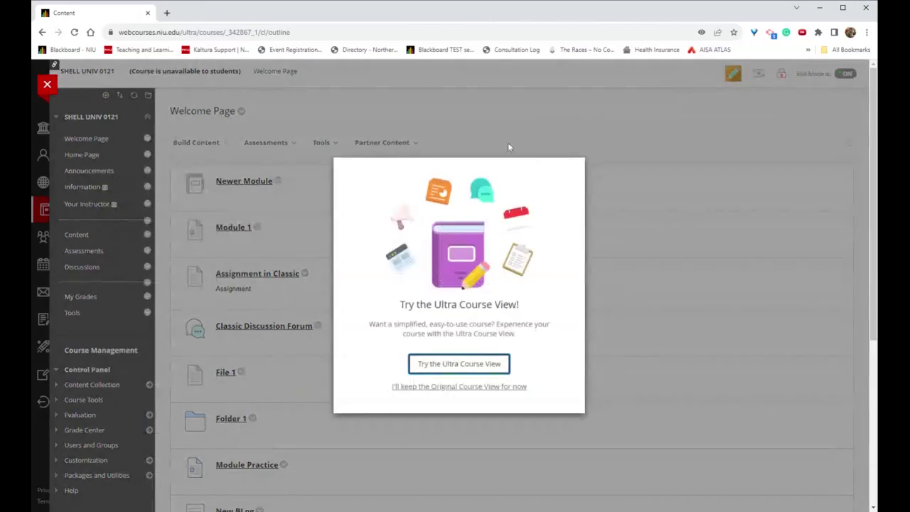
{"action": "left_click", "coordinate": [446, 364]}
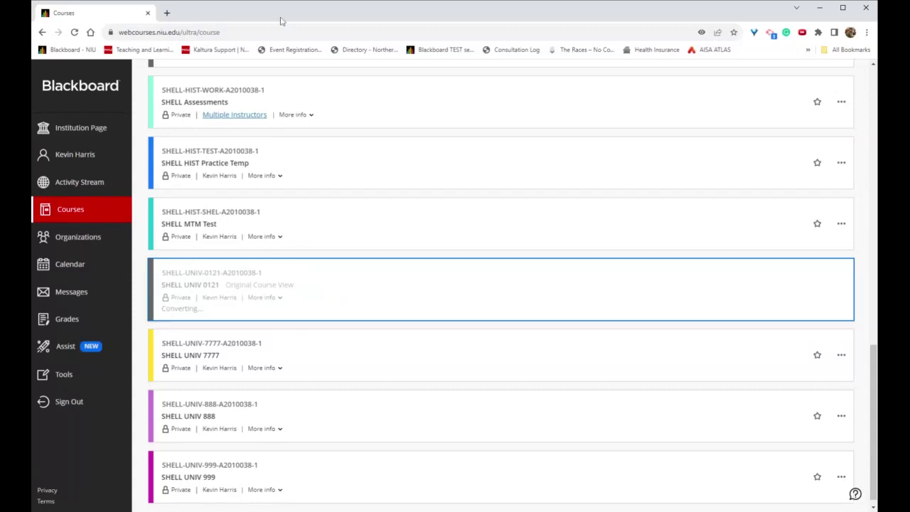
- Reload the Courses page and open the converted SHELL UNIV 0121 course
{"action": "key", "text": "ctrl+l"}
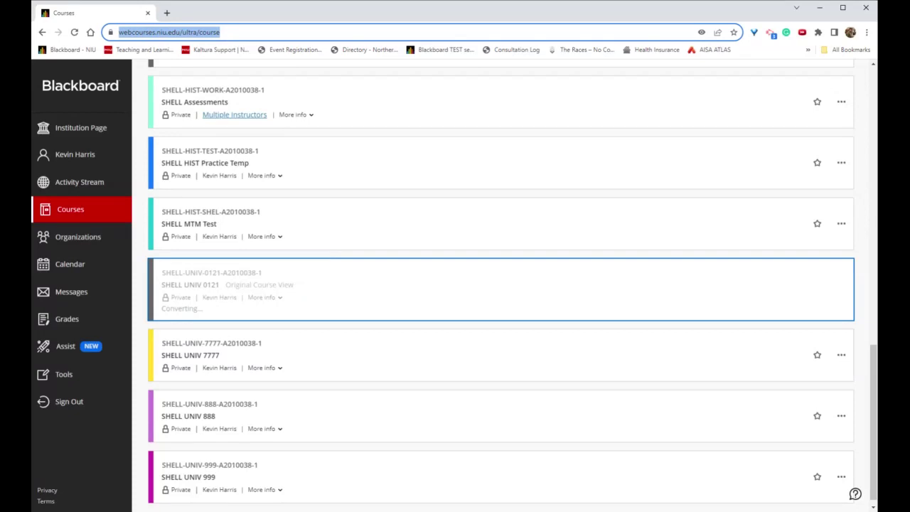
{"action": "key", "text": "Return"}
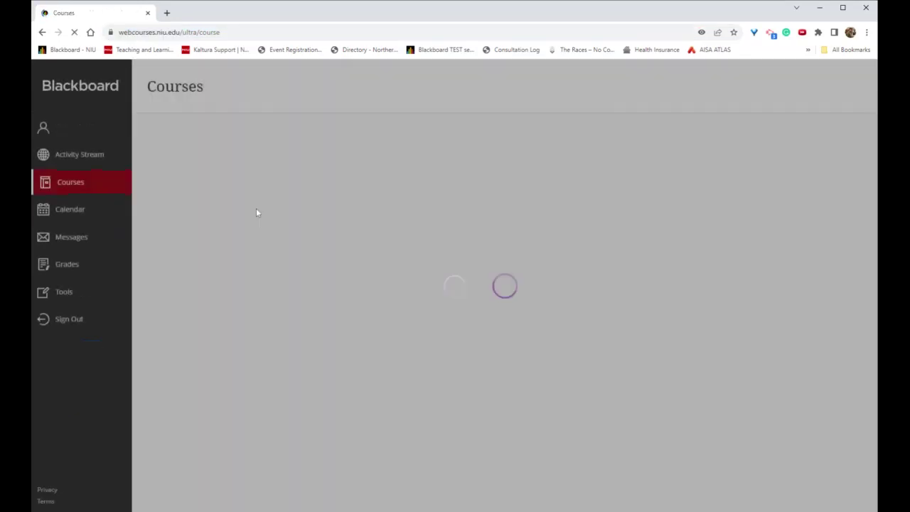
{"action": "scroll", "coordinate": [353, 277], "scroll_direction": "down", "scroll_amount": 4}
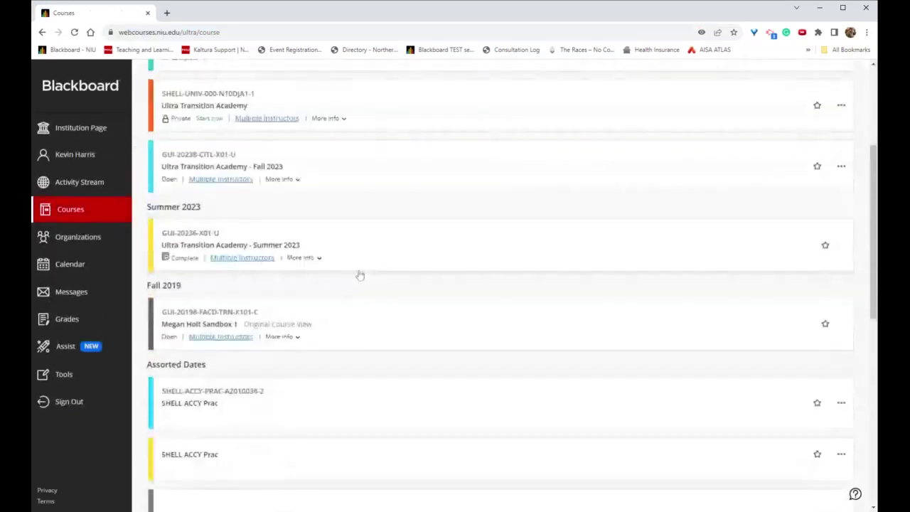
{"action": "scroll", "coordinate": [360, 275], "scroll_direction": "down", "scroll_amount": 3}
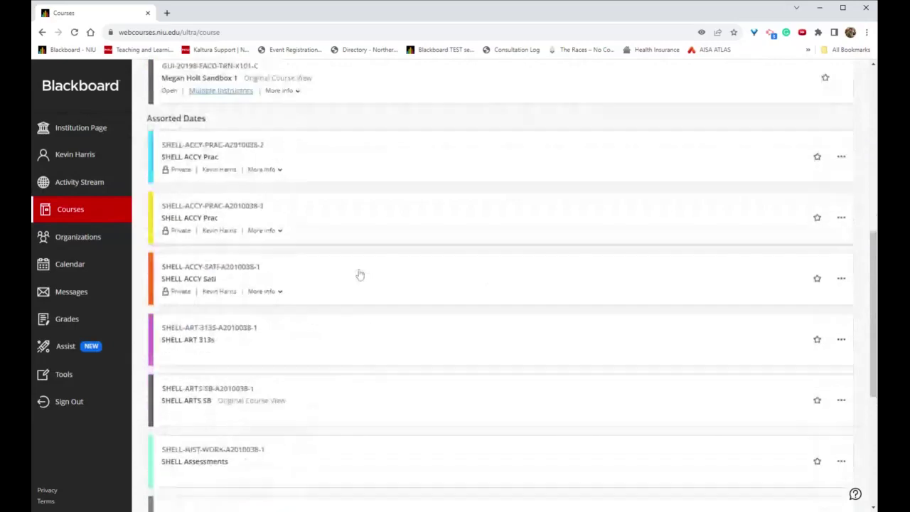
{"action": "scroll", "coordinate": [360, 275], "scroll_direction": "down", "scroll_amount": 2}
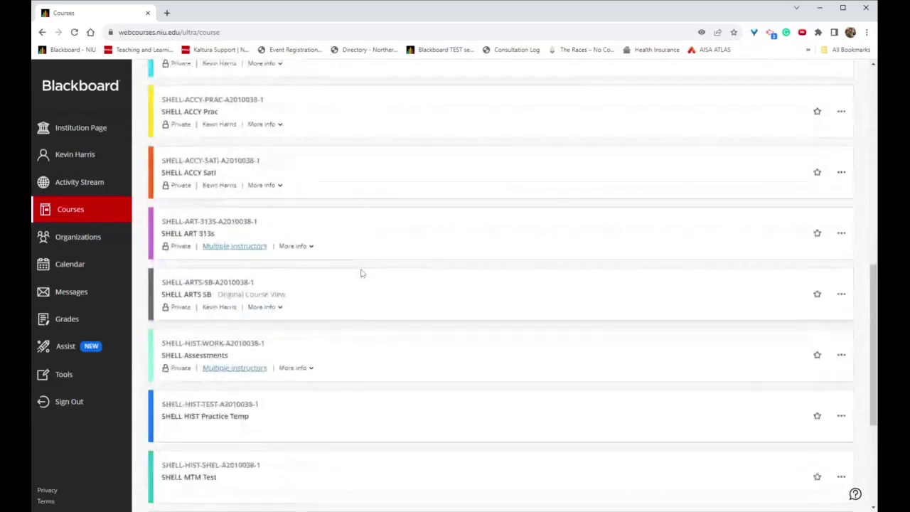
{"action": "scroll", "coordinate": [360, 273], "scroll_direction": "down", "scroll_amount": 3}
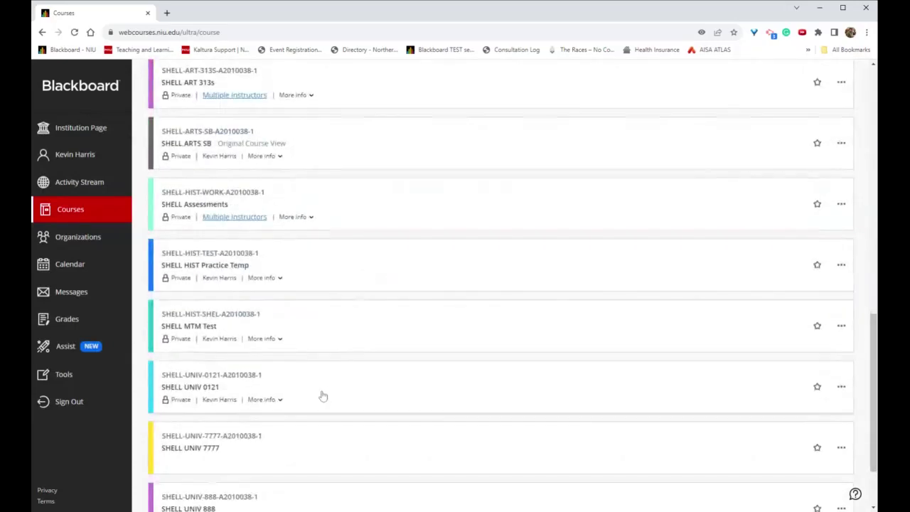
{"action": "left_click", "coordinate": [244, 385]}
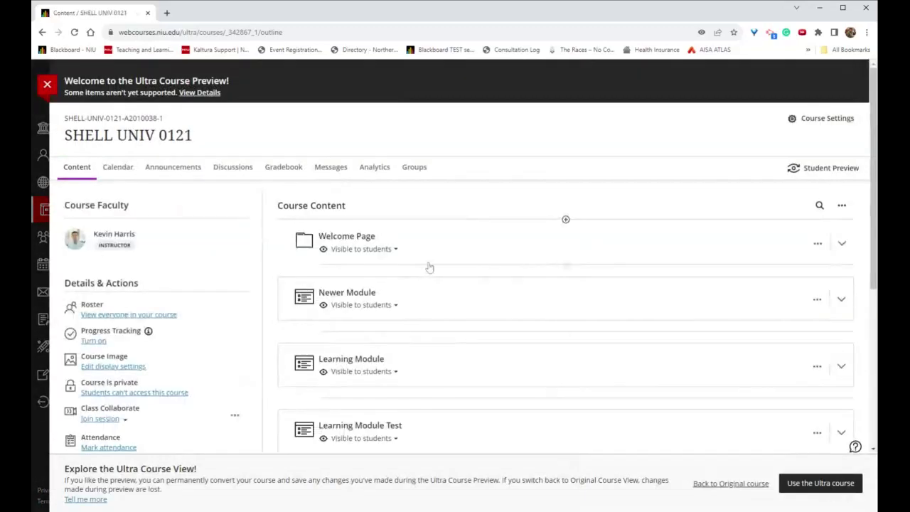
- Review the converted course content, expanding Newer Module, Learning Module, Learning Module Test and the Information folder
{"action": "scroll", "coordinate": [369, 266], "scroll_direction": "down", "scroll_amount": 4}
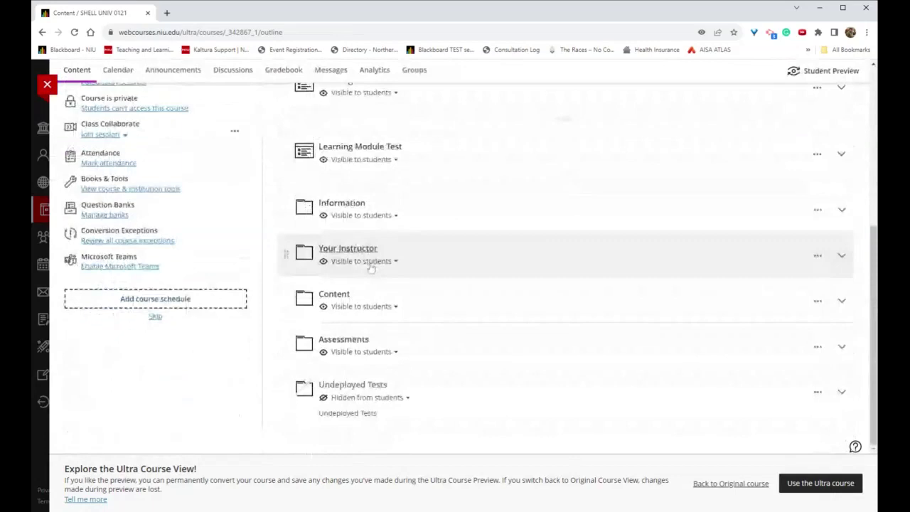
{"action": "scroll", "coordinate": [370, 267], "scroll_direction": "up", "scroll_amount": 5}
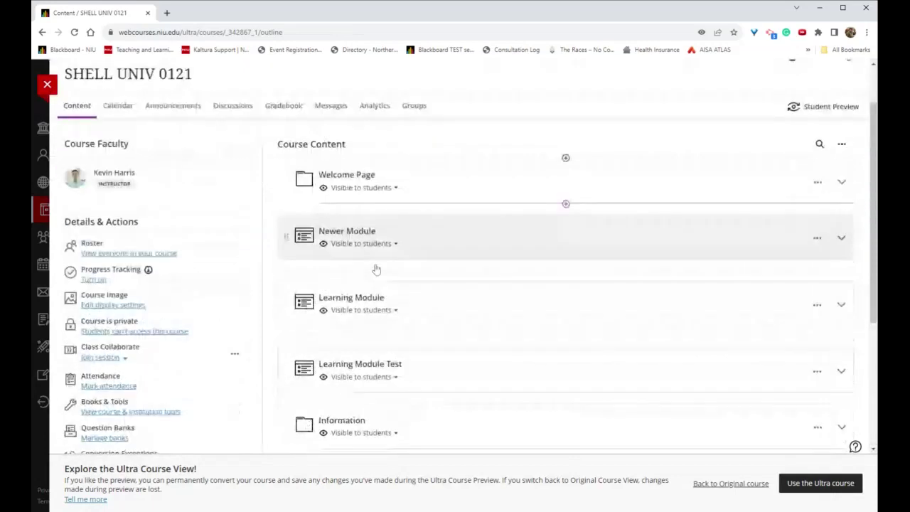
{"action": "scroll", "coordinate": [376, 269], "scroll_direction": "down", "scroll_amount": 2}
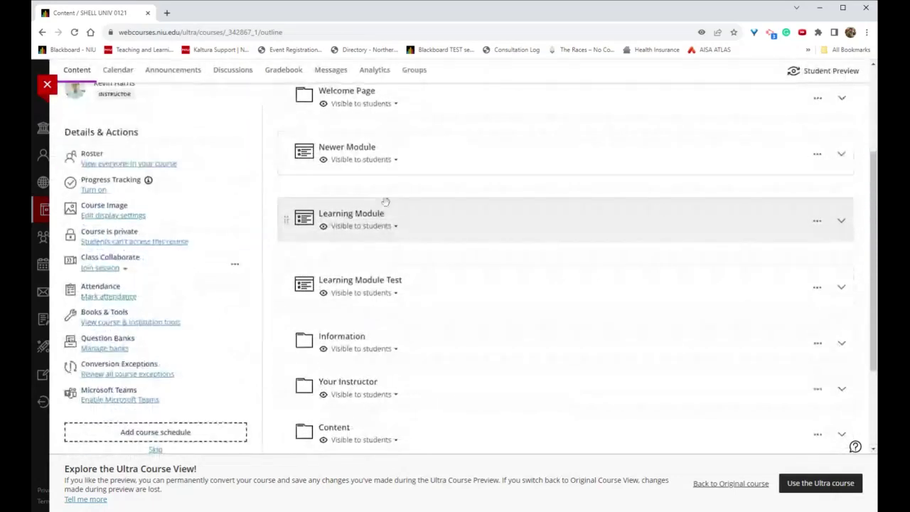
{"action": "scroll", "coordinate": [385, 206], "scroll_direction": "up", "scroll_amount": 3}
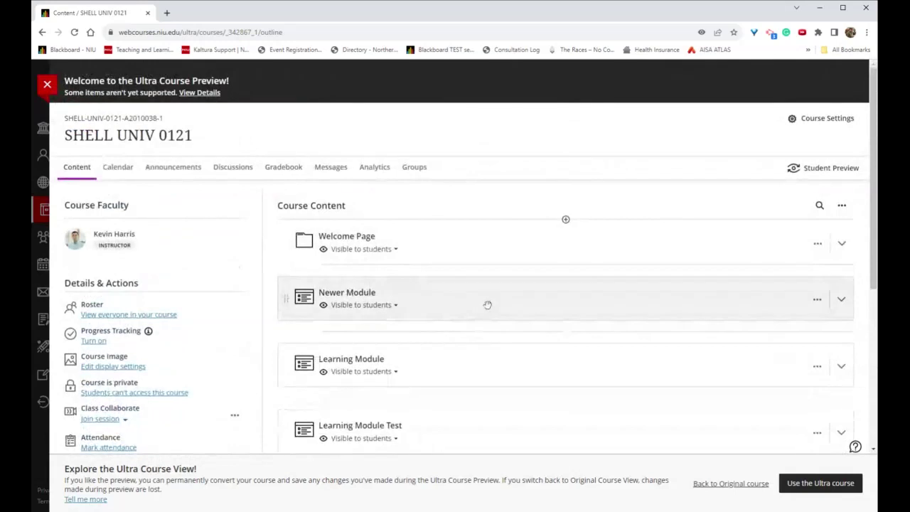
{"action": "left_click", "coordinate": [488, 304]}
{"action": "scroll", "coordinate": [477, 306], "scroll_direction": "down", "scroll_amount": 4}
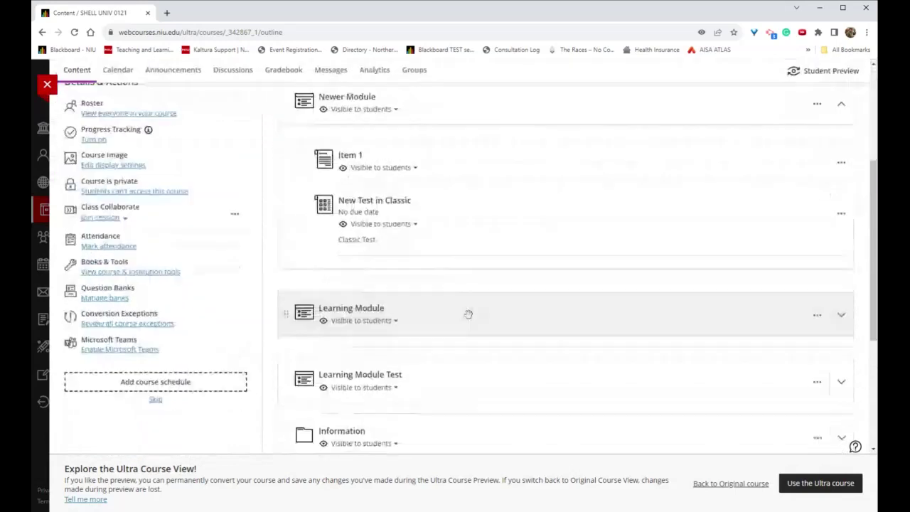
{"action": "left_click", "coordinate": [469, 314]}
{"action": "scroll", "coordinate": [473, 318], "scroll_direction": "down", "scroll_amount": 2}
{"action": "left_click", "coordinate": [484, 306]}
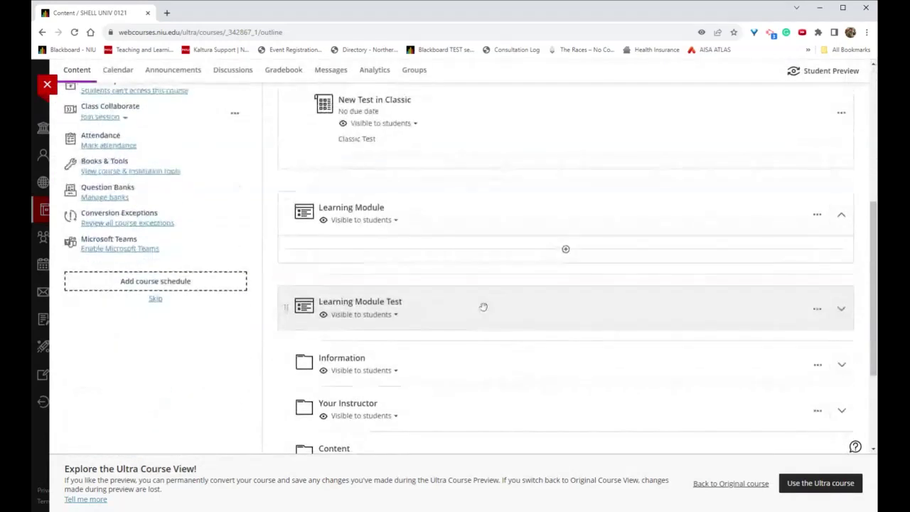
{"action": "scroll", "coordinate": [483, 306], "scroll_direction": "down", "scroll_amount": 4}
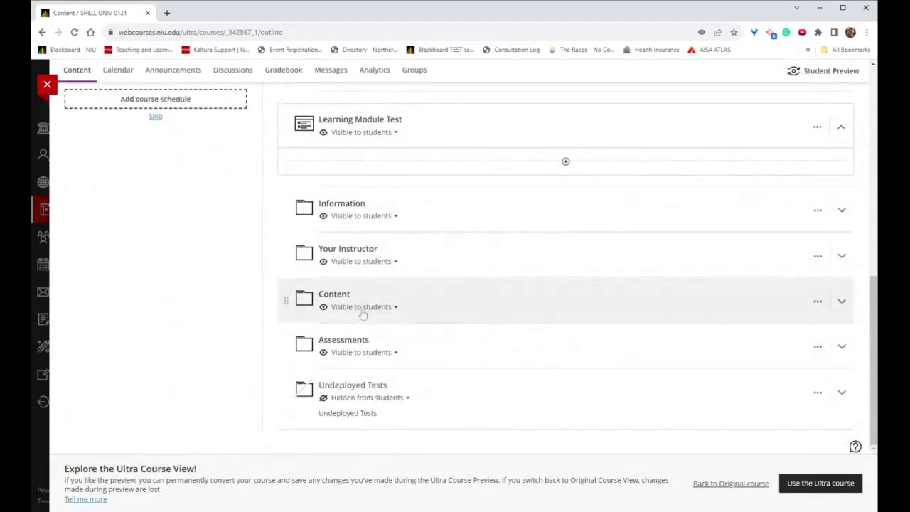
{"action": "scroll", "coordinate": [398, 311], "scroll_direction": "up", "scroll_amount": 2}
{"action": "left_click", "coordinate": [466, 311]}
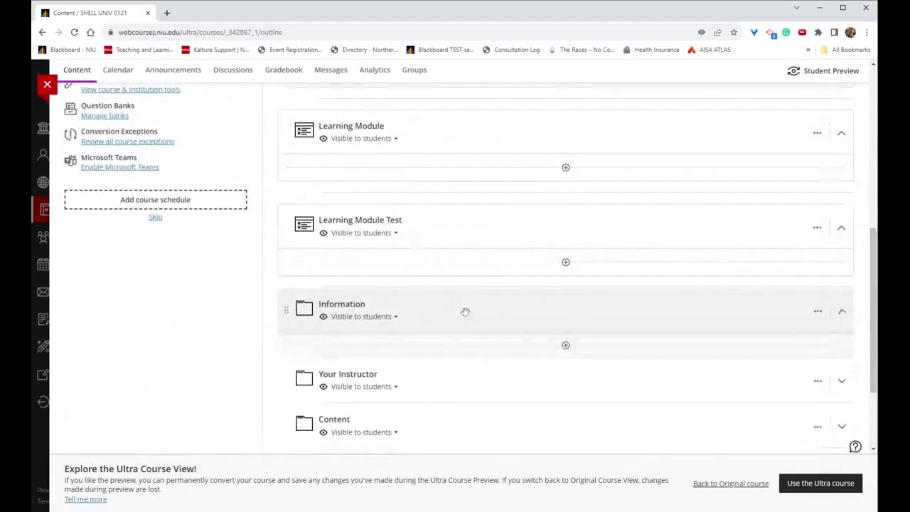
{"action": "scroll", "coordinate": [356, 324], "scroll_direction": "up", "scroll_amount": 6}
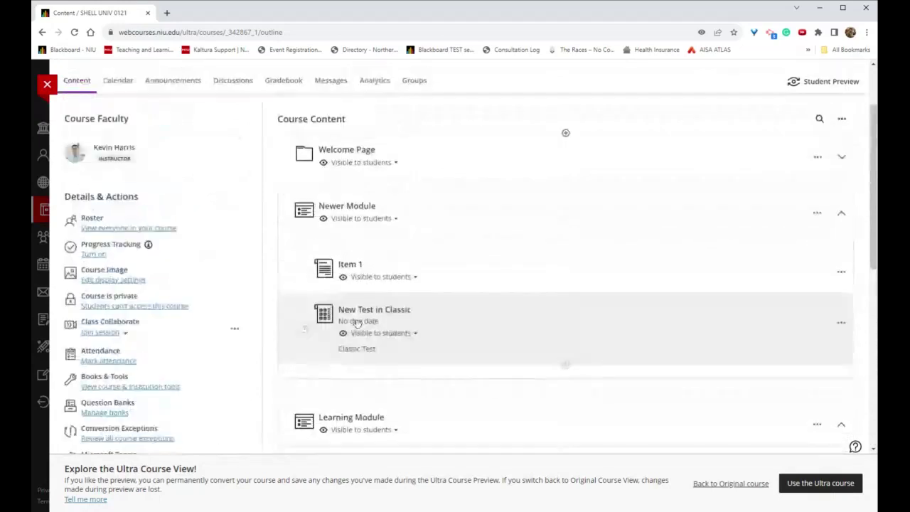
{"action": "scroll", "coordinate": [357, 322], "scroll_direction": "up", "scroll_amount": 2}
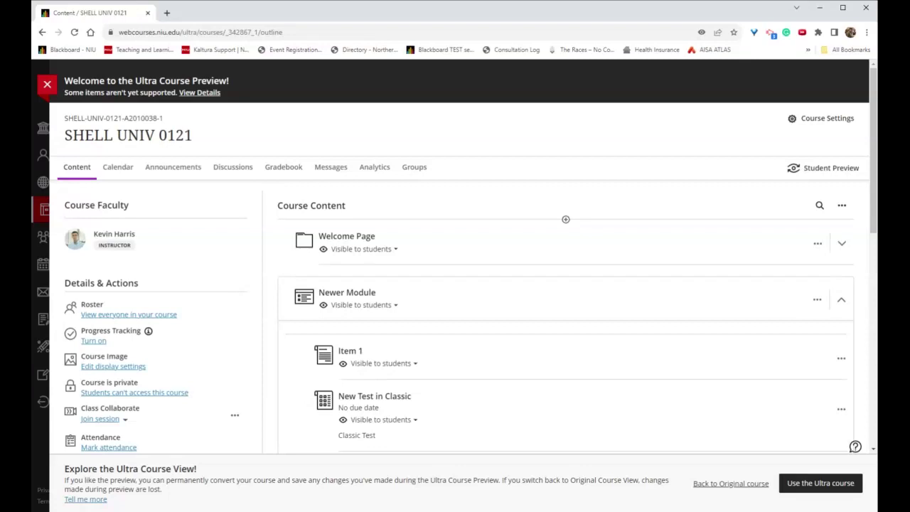
- Close the SHELL UNIV 0121 course and look over the current courses list from Fall 2023 onward
{"action": "left_click", "coordinate": [47, 85]}
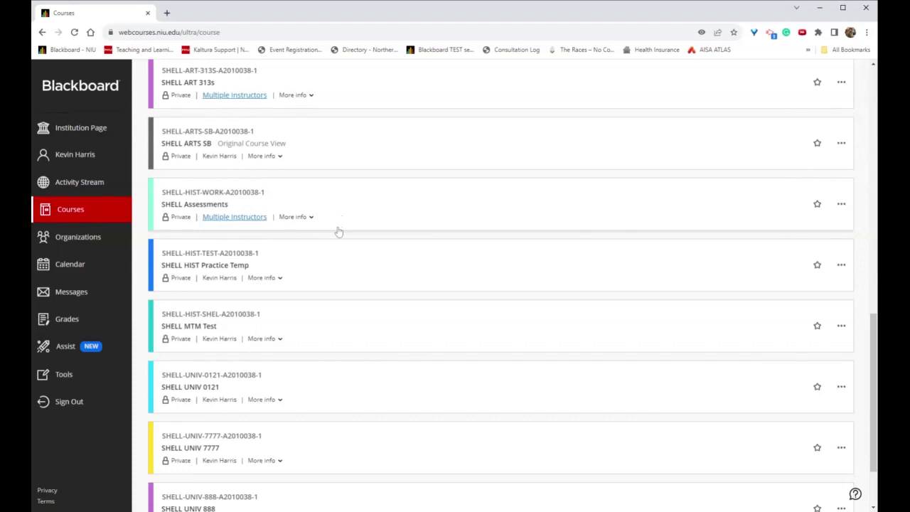
{"action": "scroll", "coordinate": [338, 231], "scroll_direction": "up", "scroll_amount": 6}
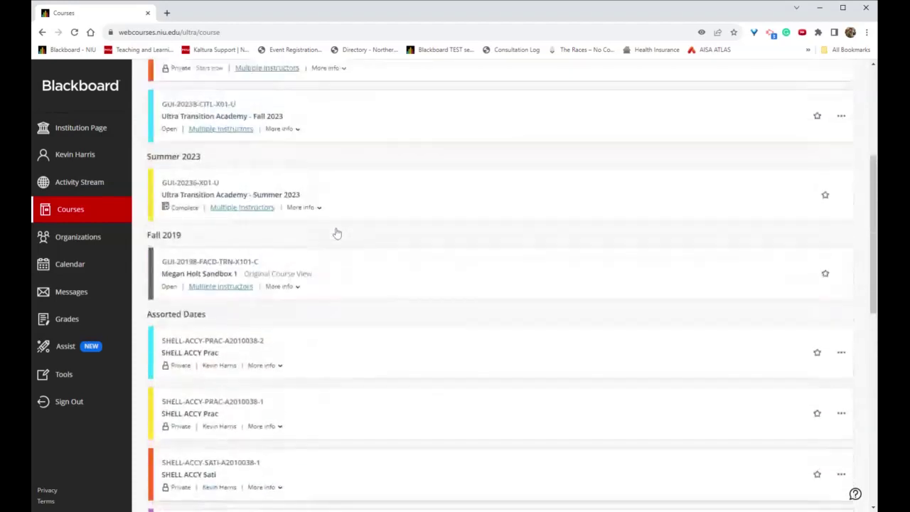
{"action": "scroll", "coordinate": [338, 233], "scroll_direction": "up", "scroll_amount": 1}
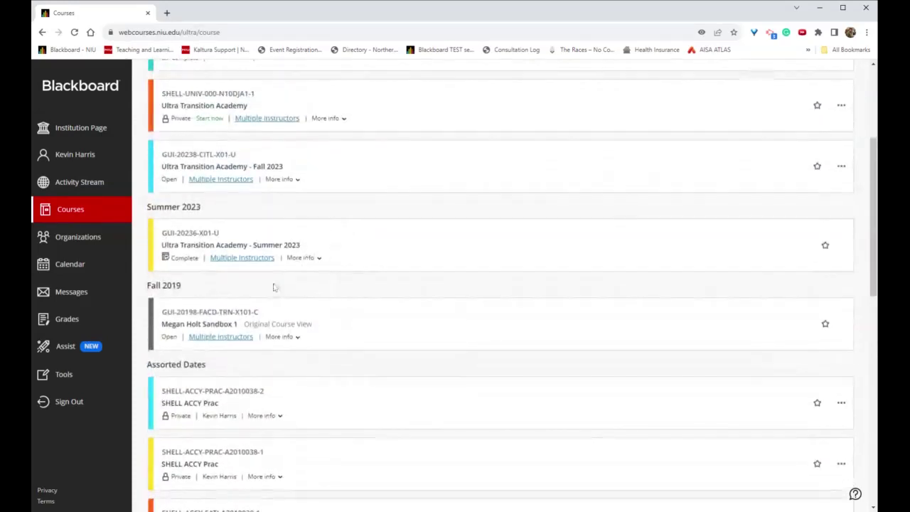
{"action": "scroll", "coordinate": [294, 306], "scroll_direction": "up", "scroll_amount": 4}
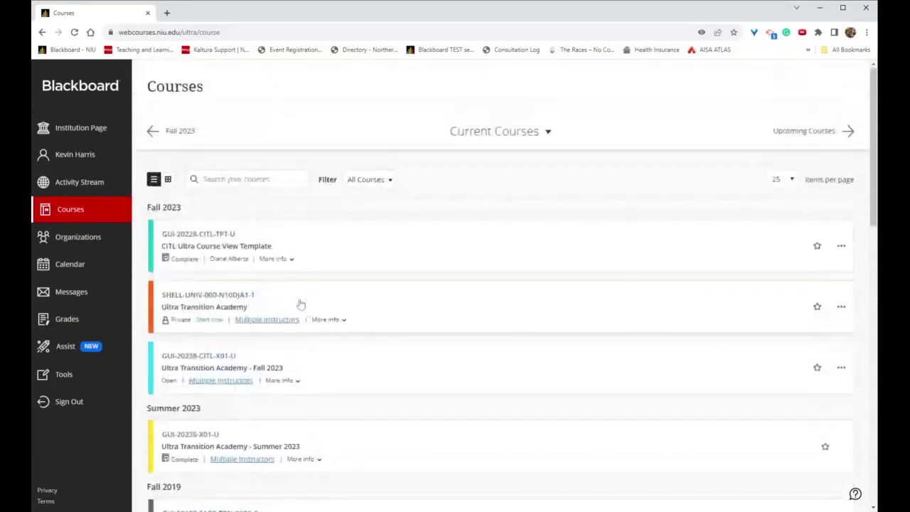
{"action": "scroll", "coordinate": [300, 304], "scroll_direction": "down", "scroll_amount": 1}
{"action": "scroll", "coordinate": [301, 304], "scroll_direction": "down", "scroll_amount": 1}
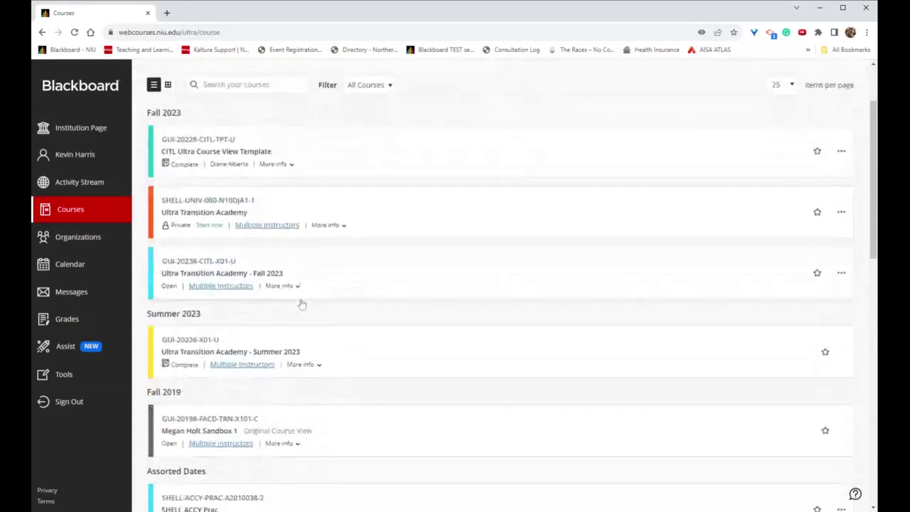
{"action": "scroll", "coordinate": [301, 305], "scroll_direction": "down", "scroll_amount": 1}
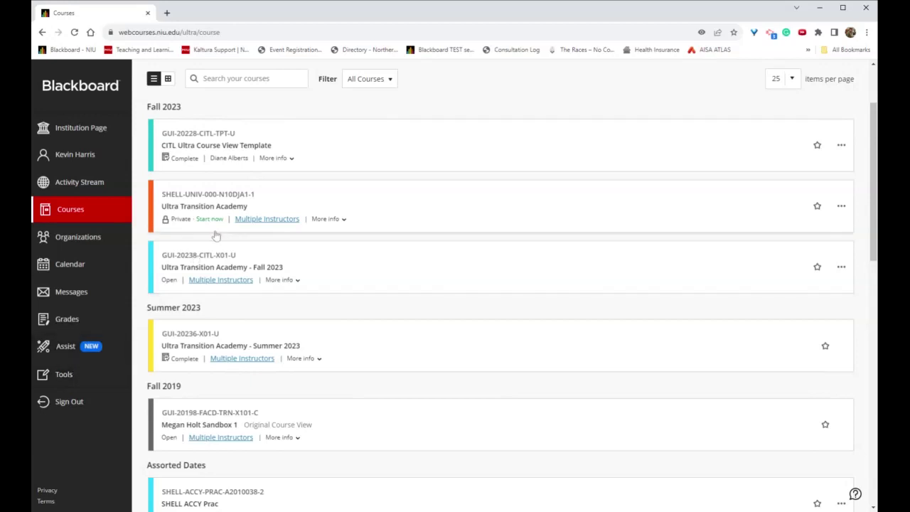
- Open Blackboard Faculty Tools and display the My Shells list
{"action": "left_click", "coordinate": [59, 376]}
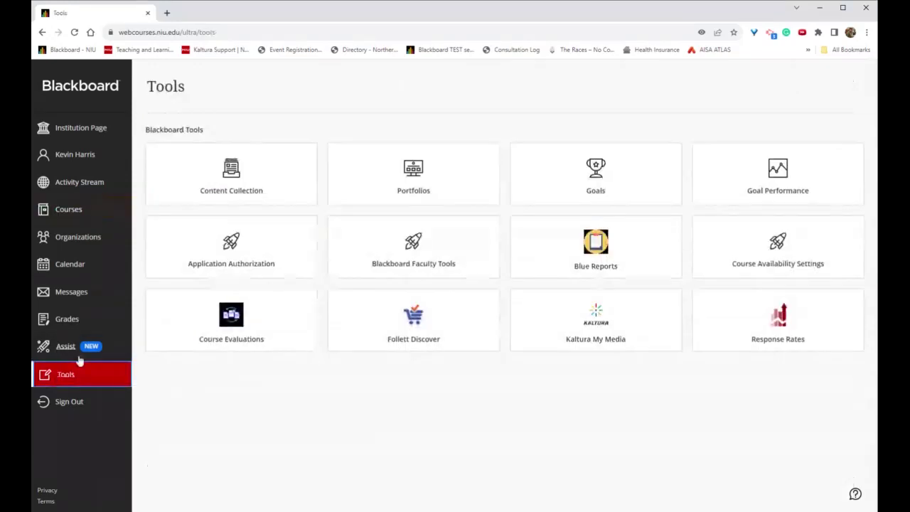
{"action": "left_click", "coordinate": [410, 258]}
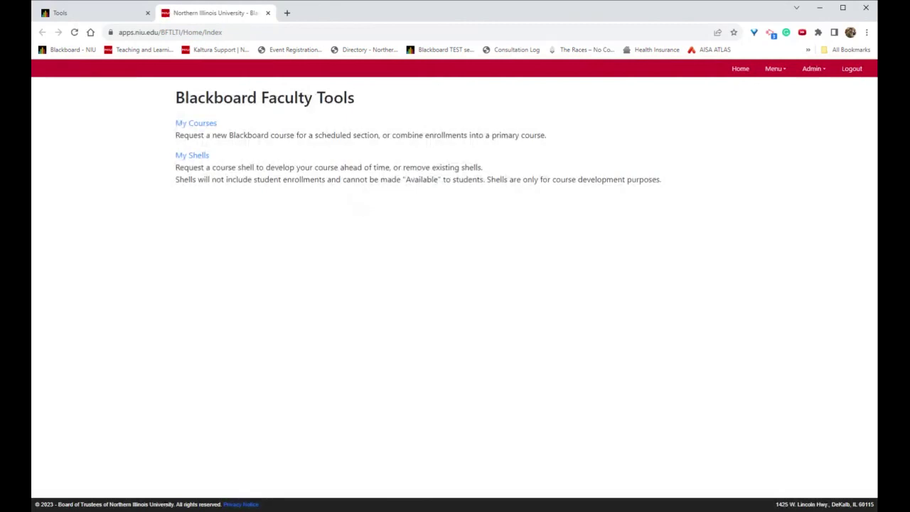
{"action": "left_click", "coordinate": [203, 155]}
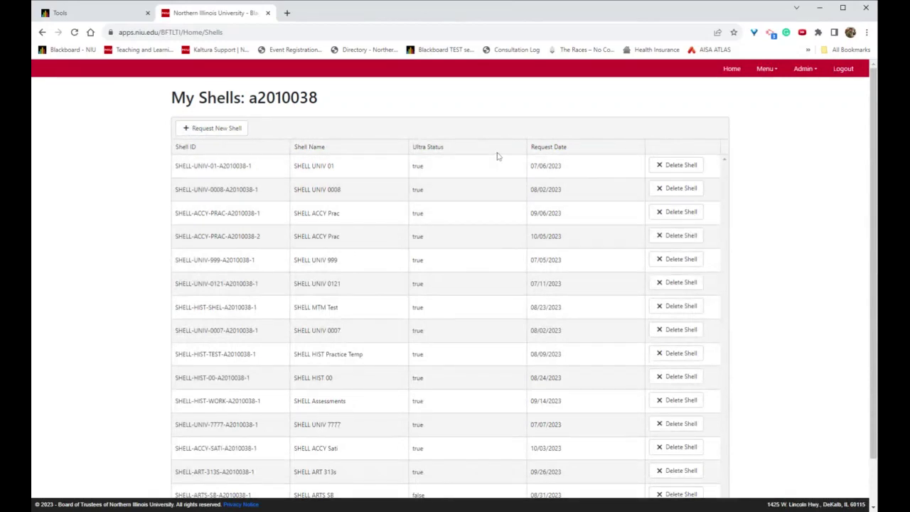
- Open the NIU Division of Information Technology site (doit.niu.edu/doit) in a new tab and locate the Submit a ticket link
{"action": "left_click", "coordinate": [288, 13]}
{"action": "left_click", "coordinate": [301, 32]}
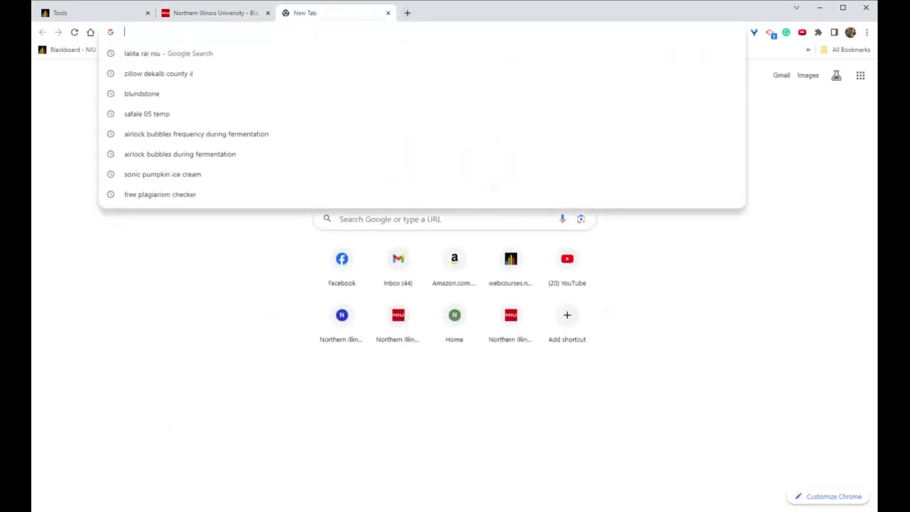
{"action": "type", "text": "doit"}
{"action": "key", "text": "Return"}
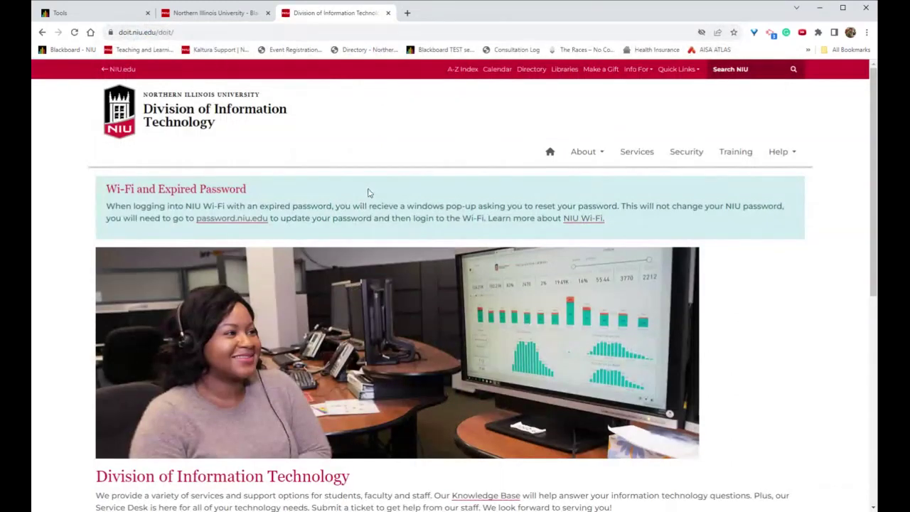
{"action": "scroll", "coordinate": [369, 194], "scroll_direction": "down", "scroll_amount": 2}
{"action": "scroll", "coordinate": [369, 192], "scroll_direction": "down", "scroll_amount": 1}
{"action": "scroll", "coordinate": [366, 206], "scroll_direction": "down", "scroll_amount": 1}
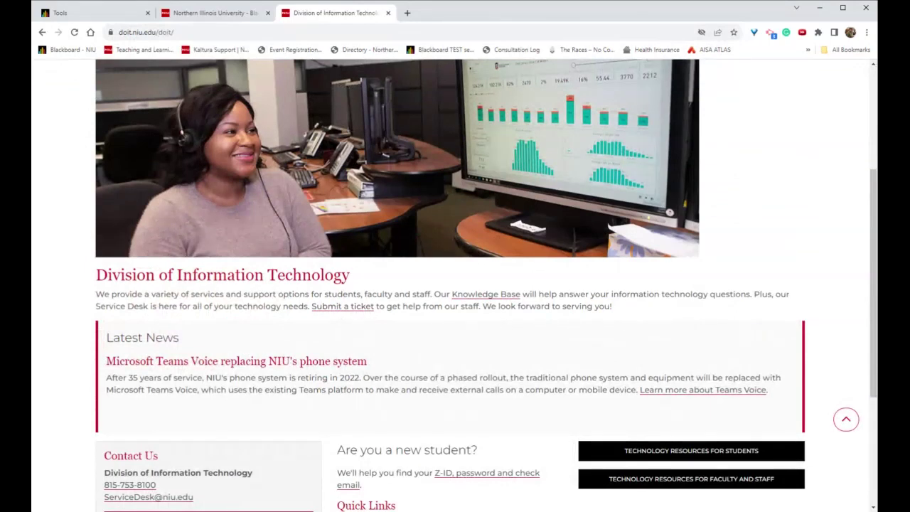
- Go through Submit a ticket to the IT Service Portal's service catalog and choose the Add/Remove Blackboard Org request
{"action": "left_click", "coordinate": [334, 306]}
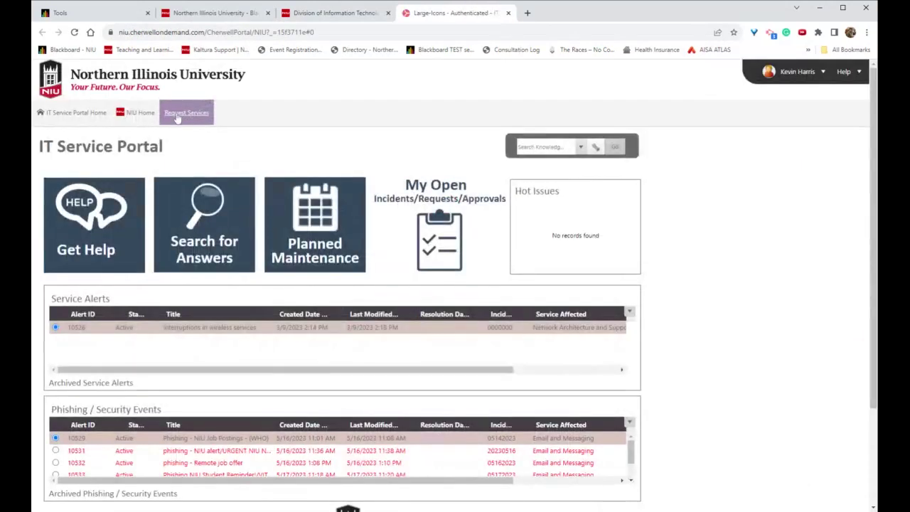
{"action": "left_click", "coordinate": [188, 121]}
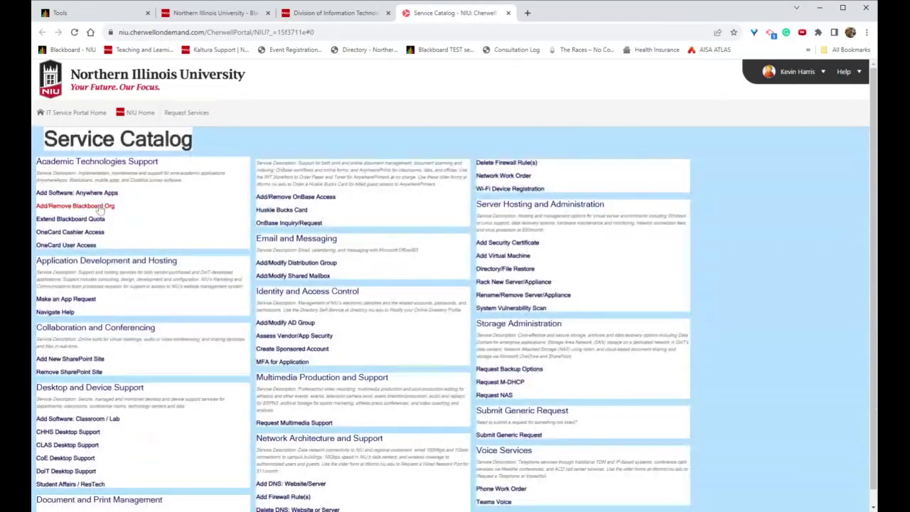
{"action": "left_click", "coordinate": [103, 207]}
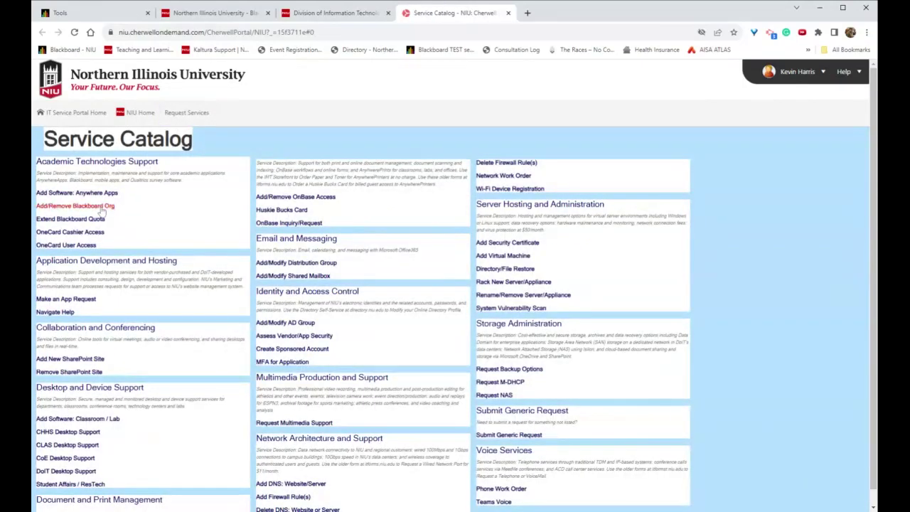